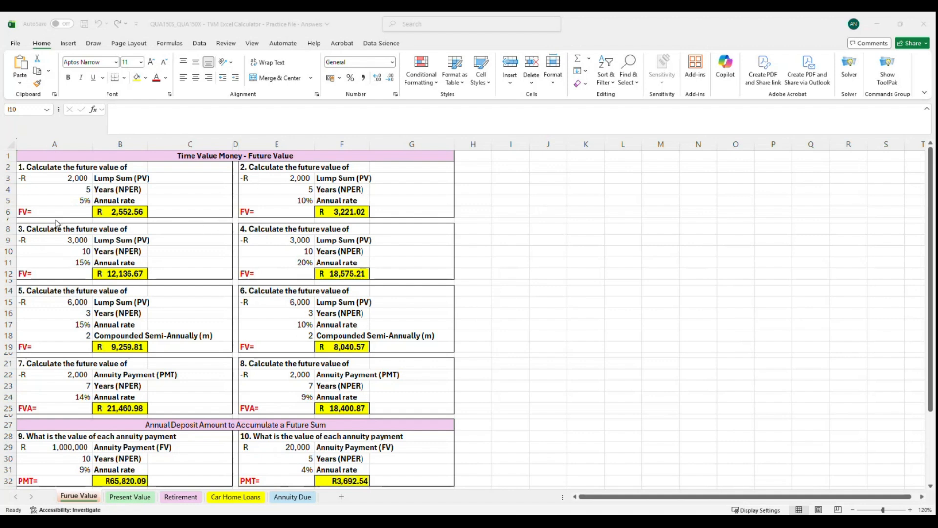
# Review the future value questions and their result cells on the Furue Value sheet.
pyautogui.click(501, 180)
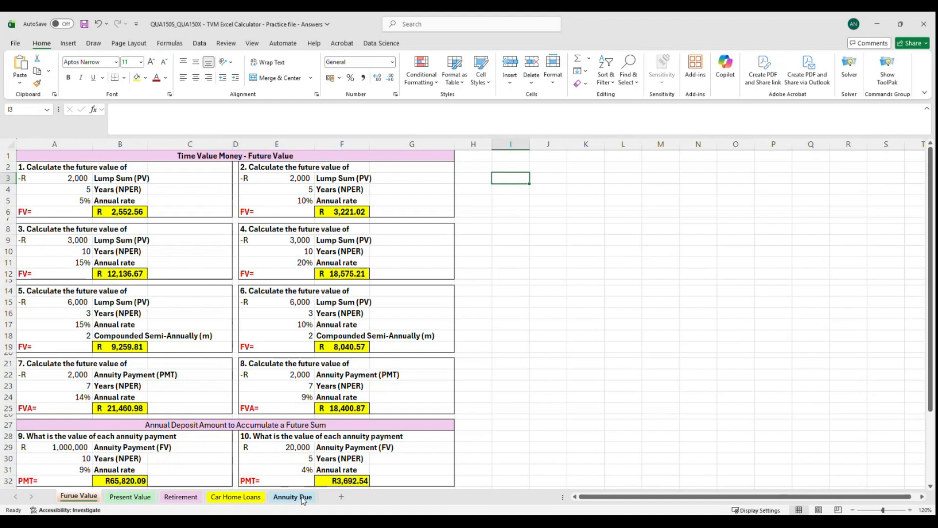
pyautogui.click(511, 159)
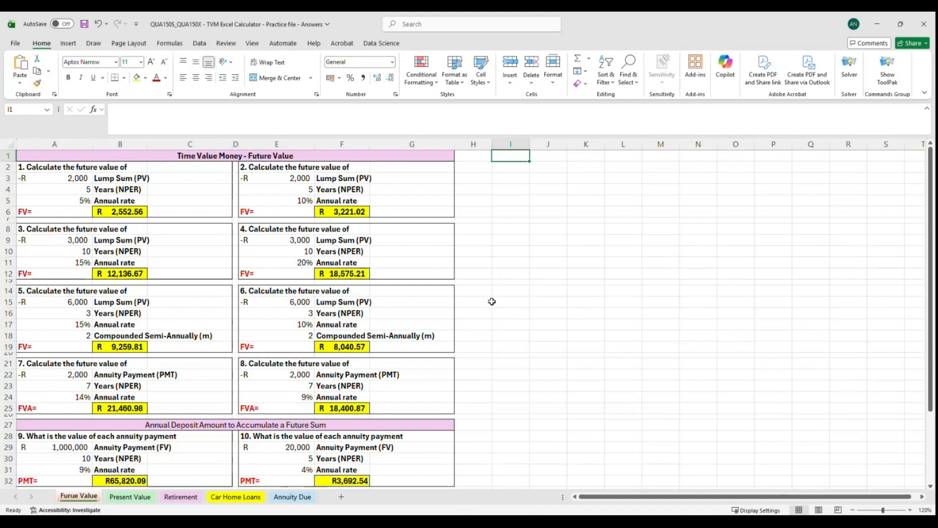
pyautogui.click(29, 215)
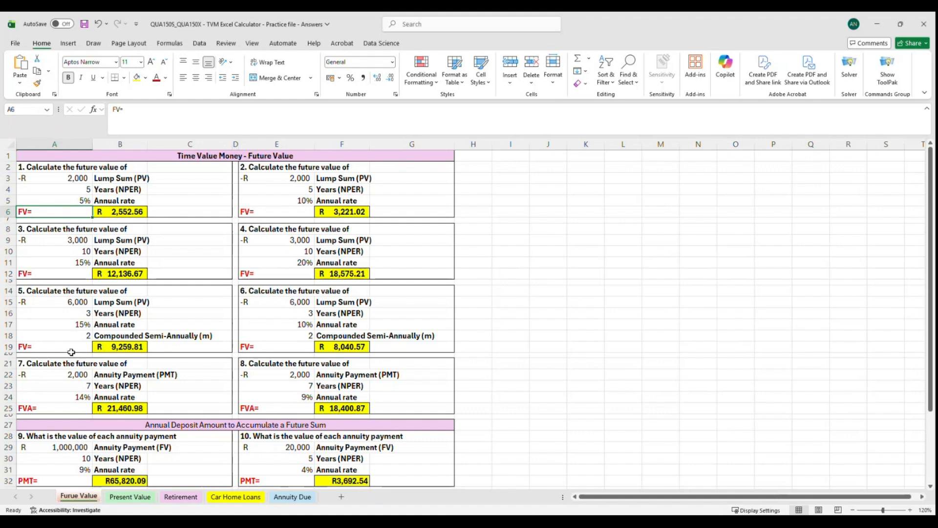
pyautogui.click(29, 407)
pyautogui.click(30, 346)
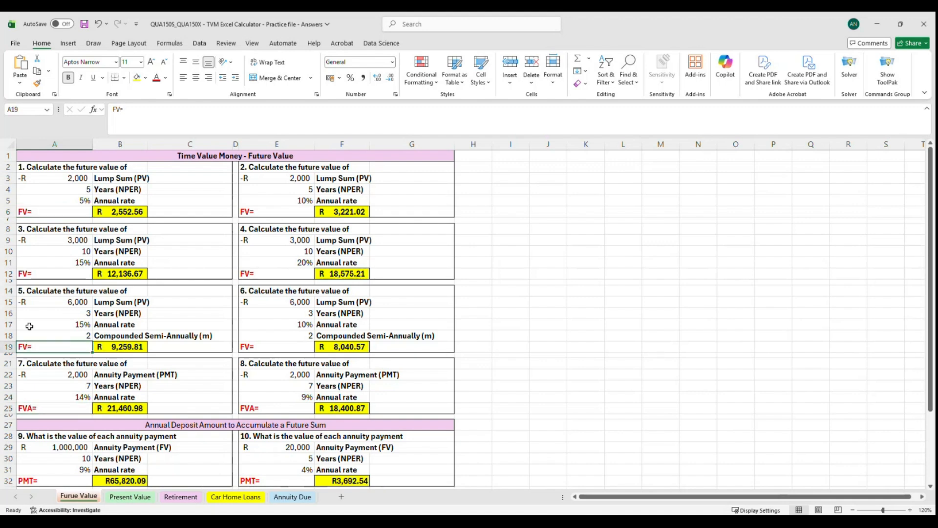
pyautogui.click(29, 273)
pyautogui.scroll(-2, 37, 318)
pyautogui.click(39, 413)
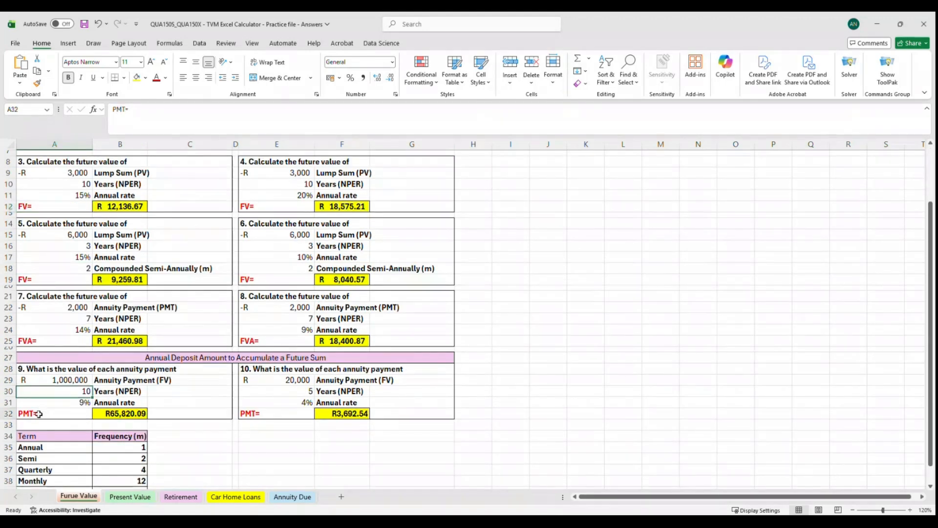
pyautogui.scroll(2, 39, 413)
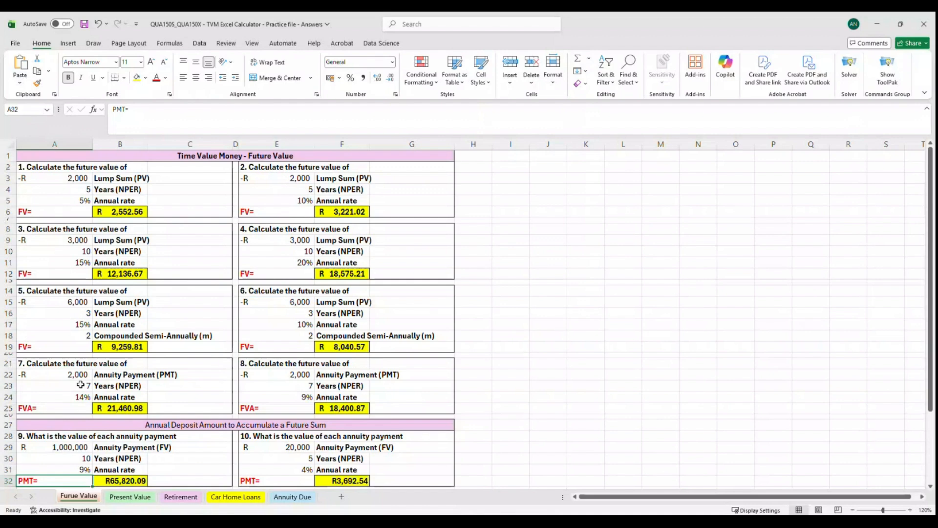
# Inspect the present value formula in cell B6 on the Present Value sheet.
pyautogui.click(131, 498)
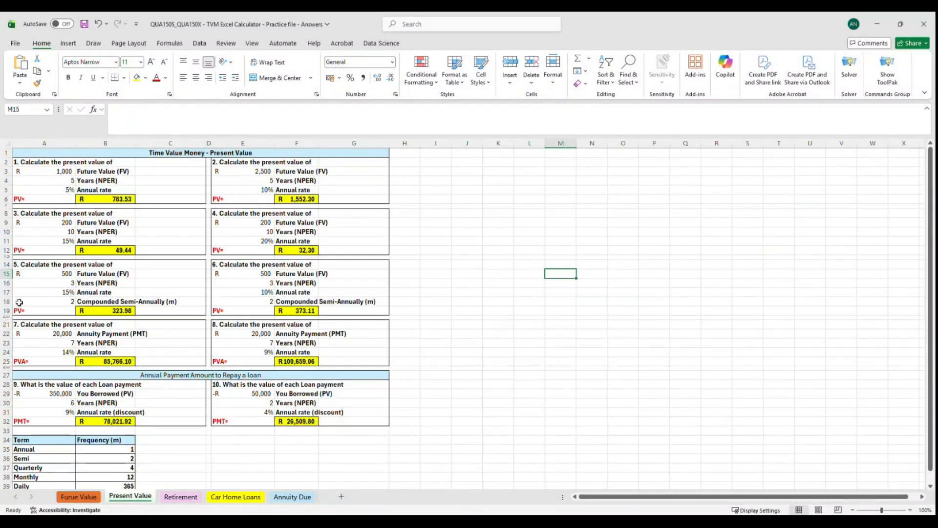
pyautogui.click(25, 198)
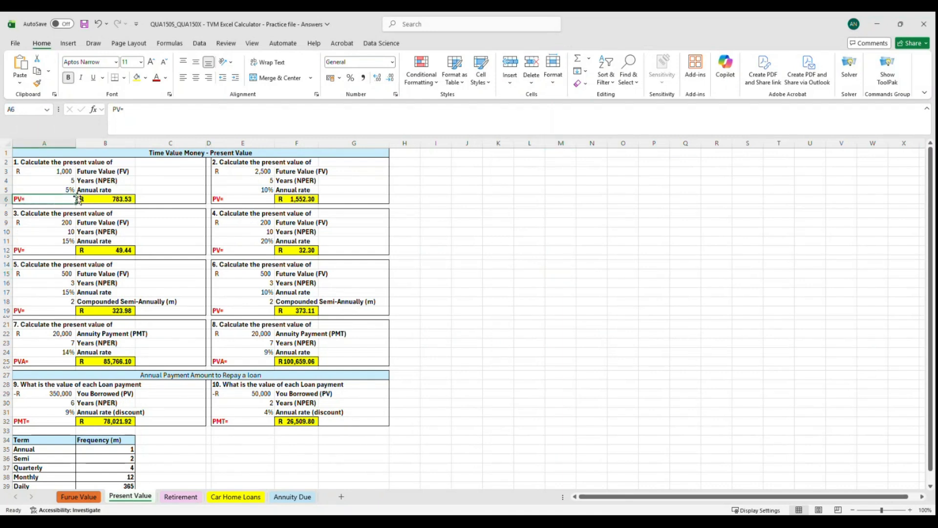
pyautogui.click(110, 201)
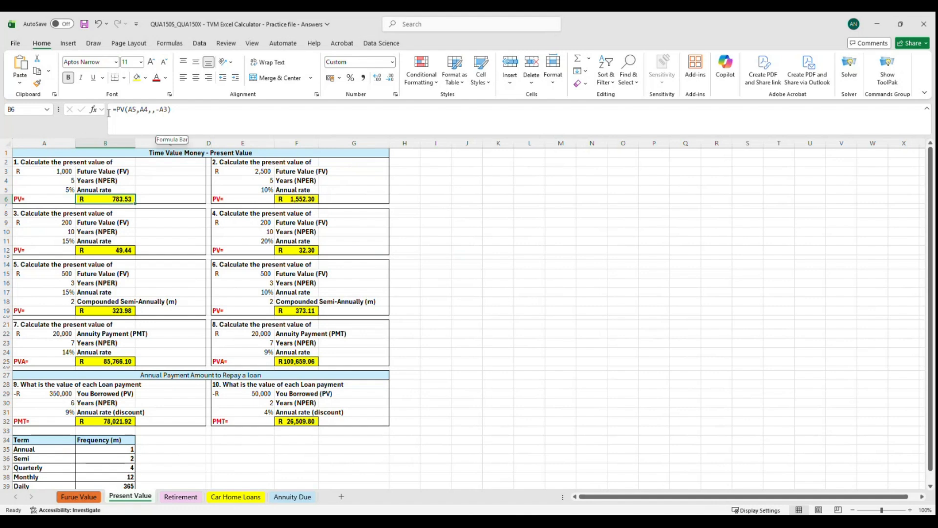
pyautogui.click(181, 112)
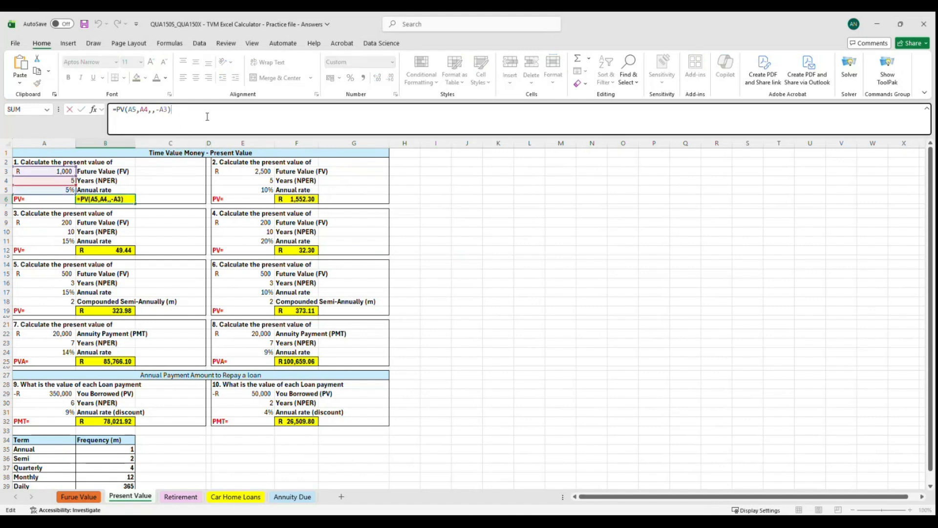
pyautogui.click(525, 309)
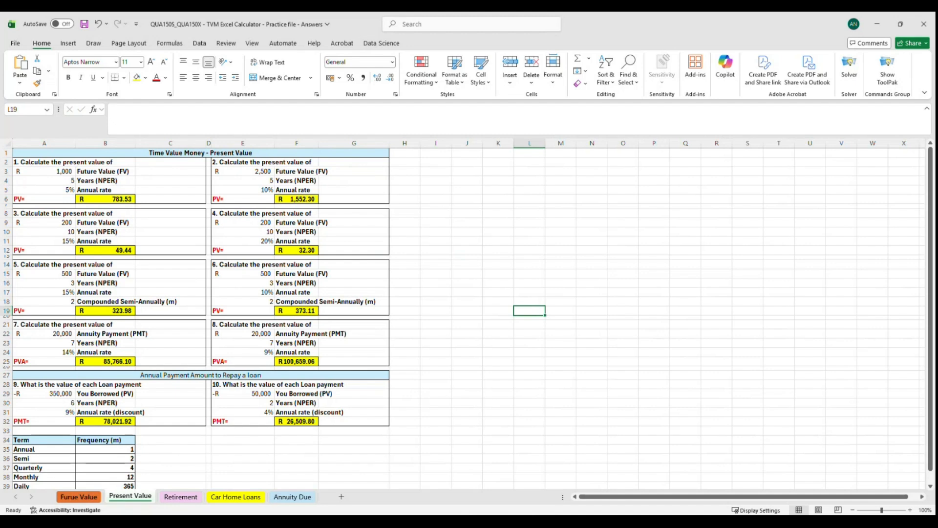
# Browse the Retirement, Car Home Loans and Annuity Due sheets.
pyautogui.click(189, 499)
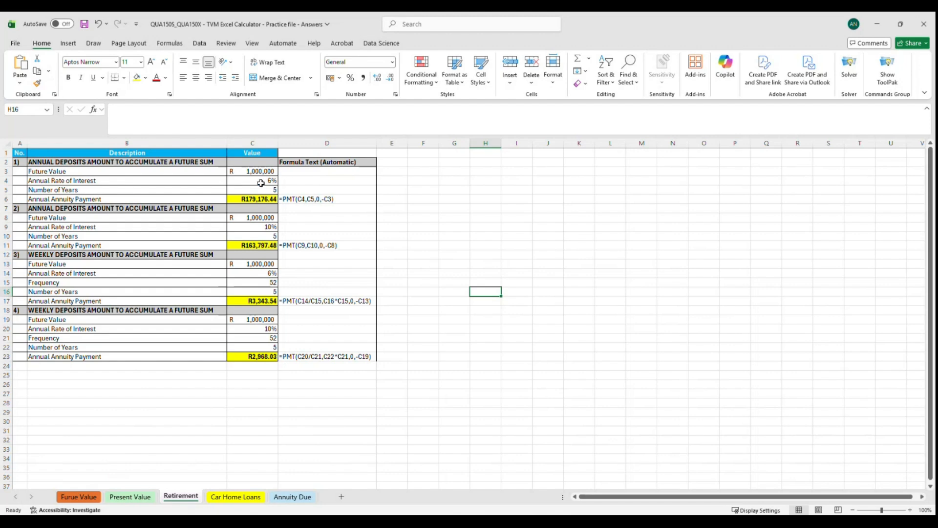
pyautogui.click(269, 200)
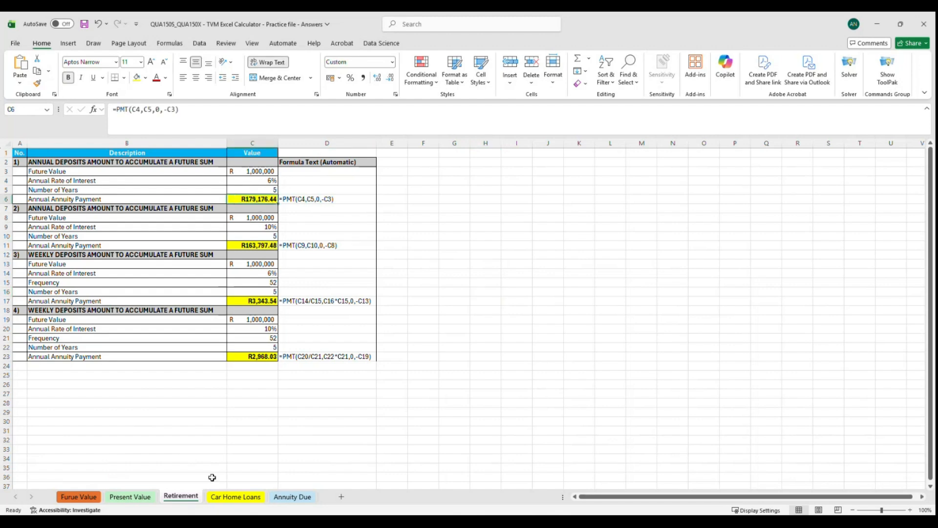
pyautogui.click(235, 497)
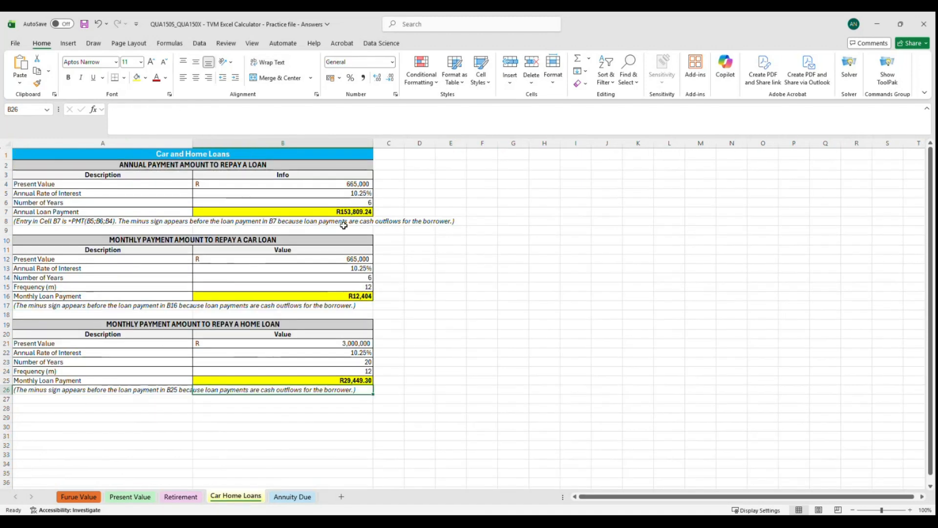
pyautogui.click(293, 496)
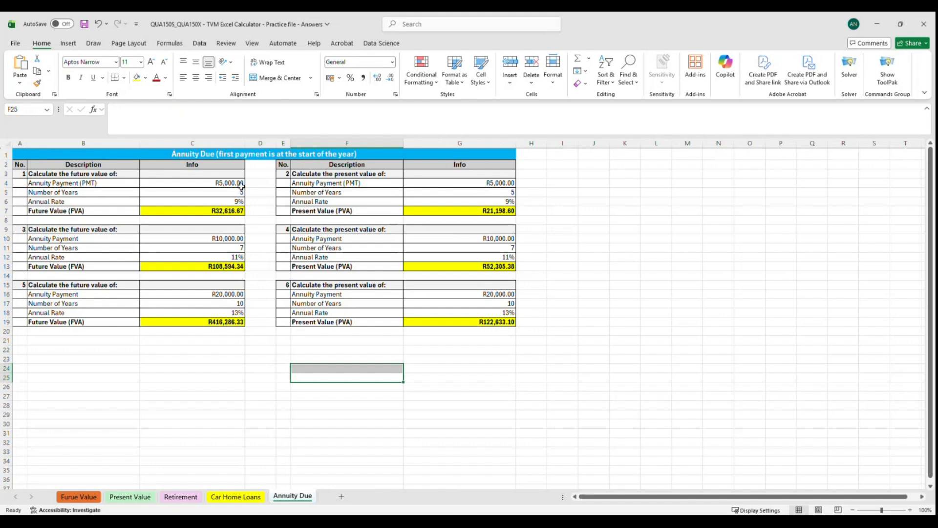
# Delete the existing FV formula in cell B6 of question 1 on the Furue Value sheet.
pyautogui.click(78, 496)
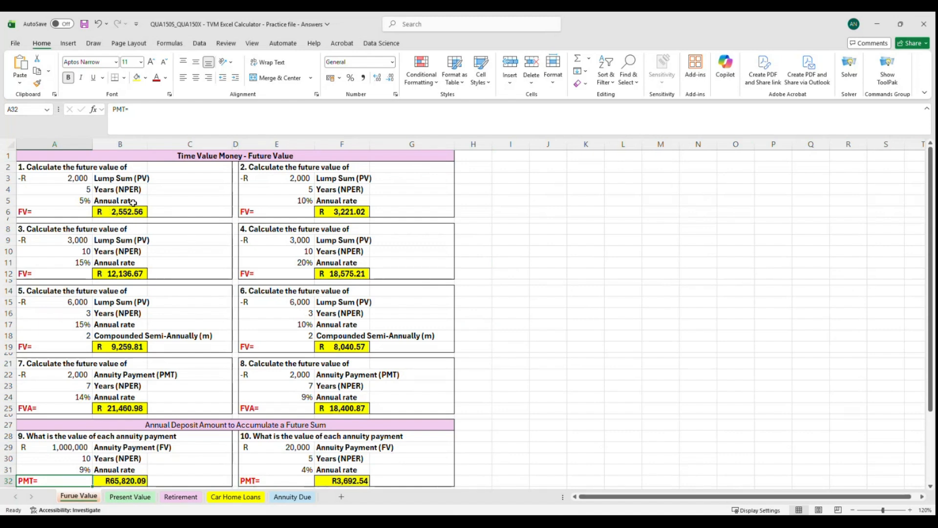
pyautogui.click(119, 210)
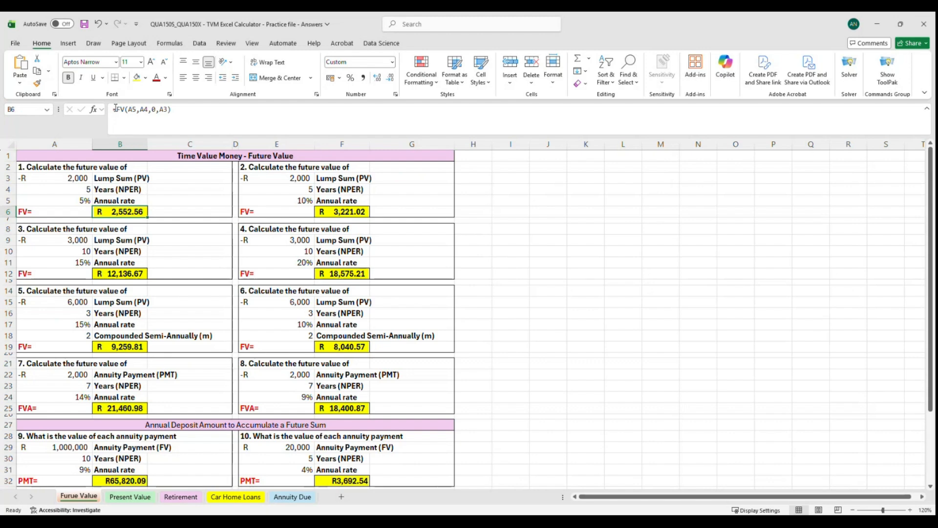
pyautogui.click(138, 109)
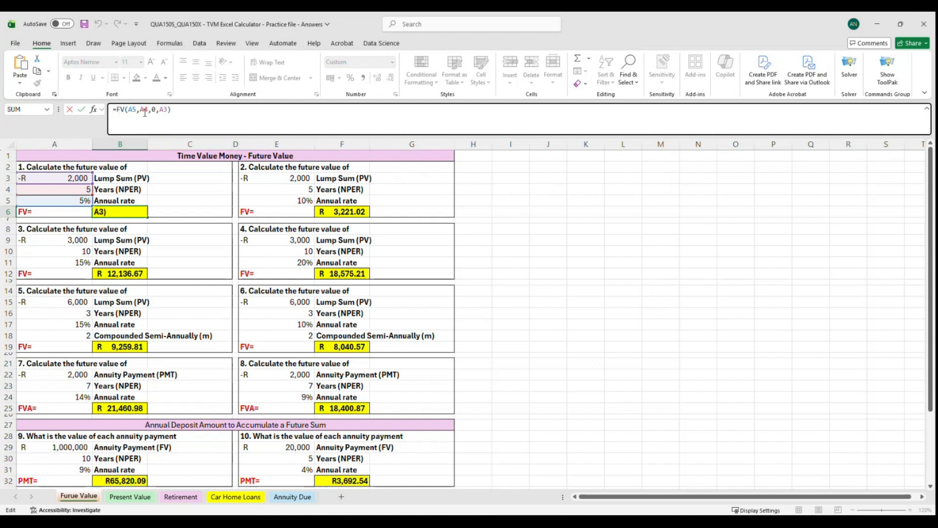
pyautogui.moveTo(183, 111); pyautogui.dragTo(110, 111)
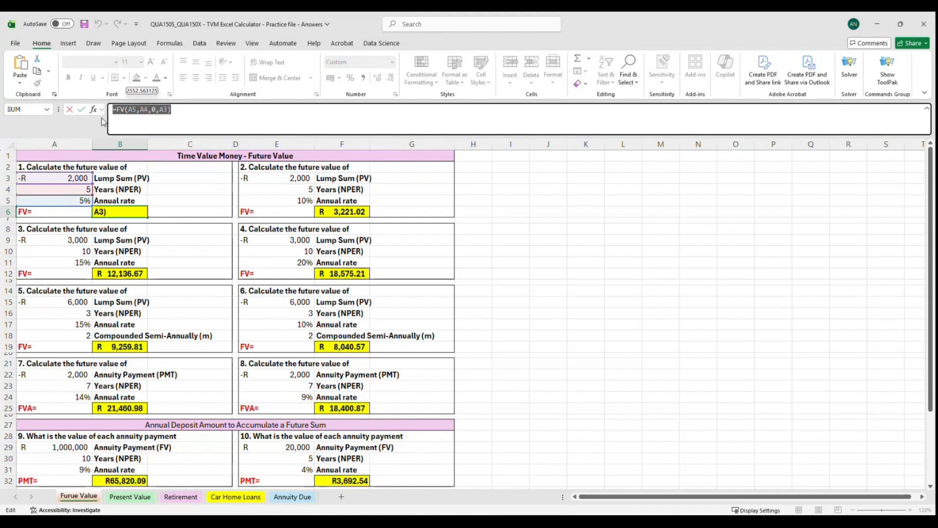
pyautogui.press('BackSpace')
pyautogui.click(182, 202)
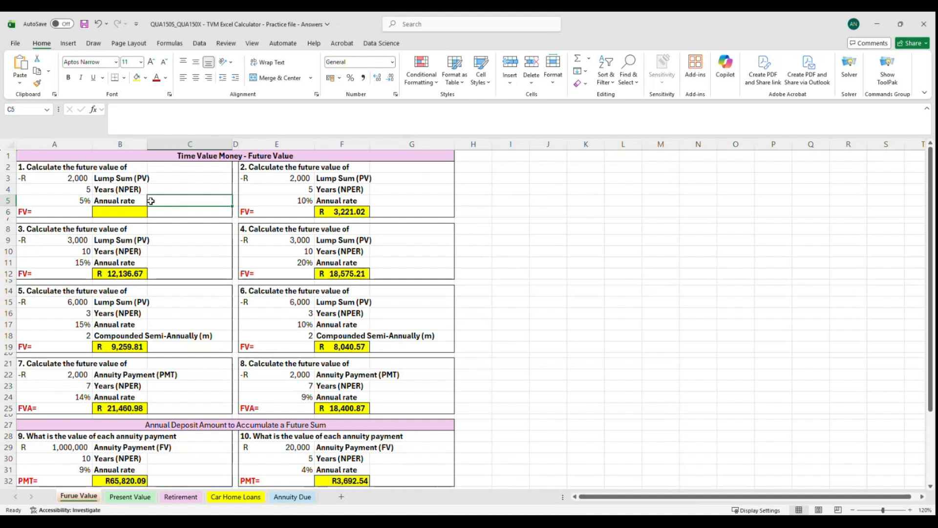
pyautogui.click(40, 169)
pyautogui.click(307, 169)
pyautogui.click(92, 234)
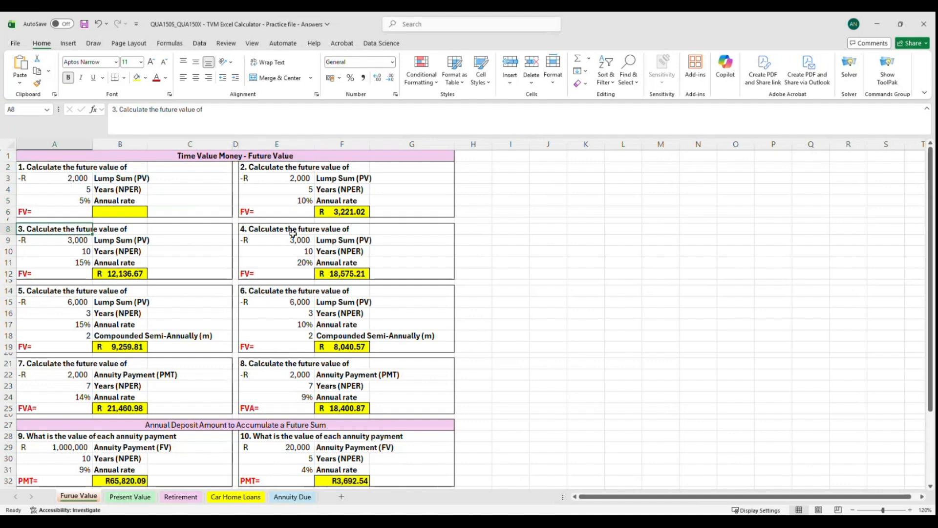
pyautogui.click(293, 232)
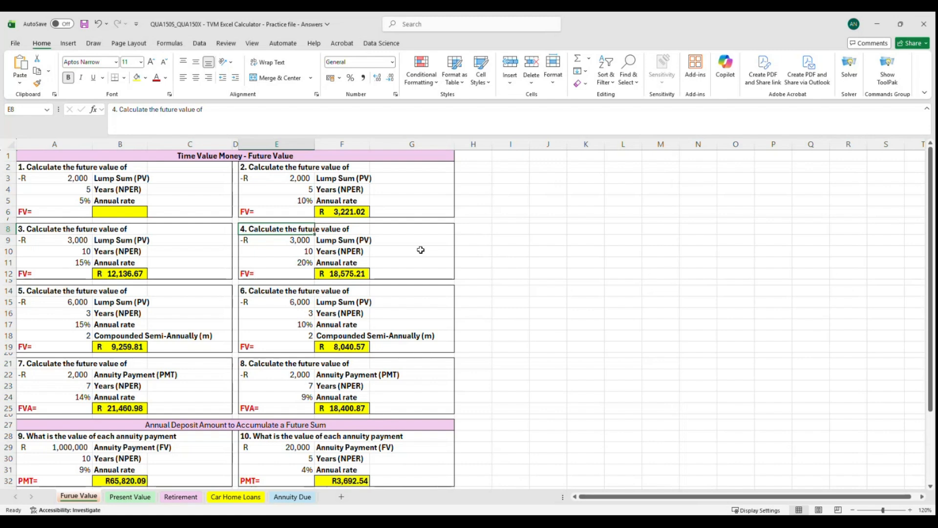
# Start an FV formula in cell B6 using the annual rate in A5 as its first argument.
pyautogui.click(125, 213)
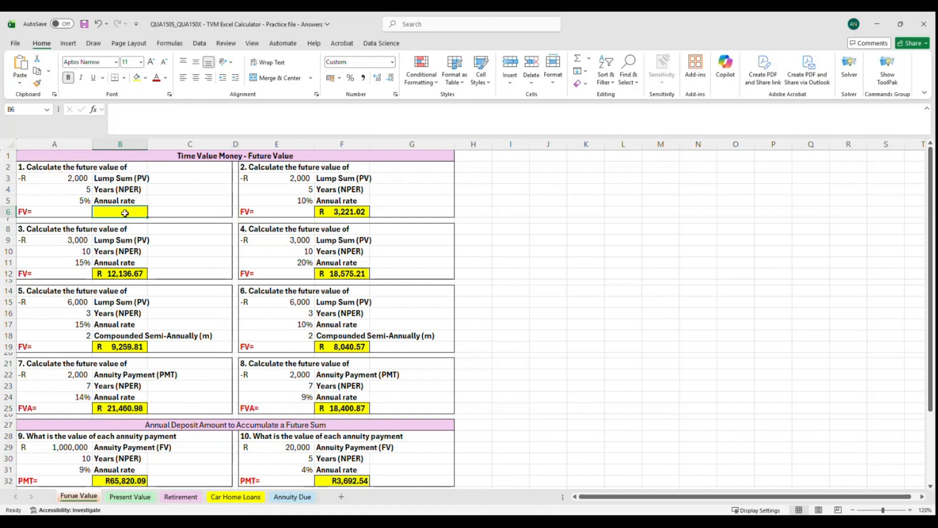
pyautogui.write('=')
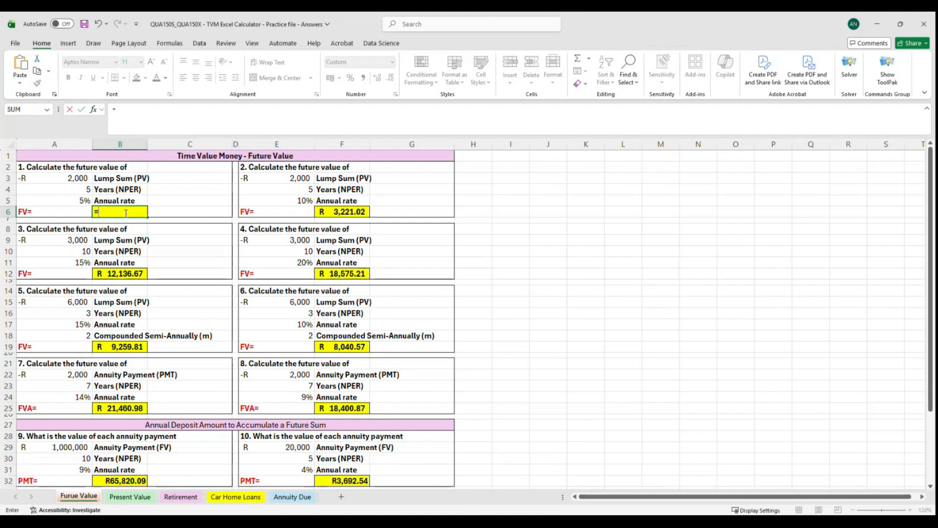
pyautogui.write('fv')
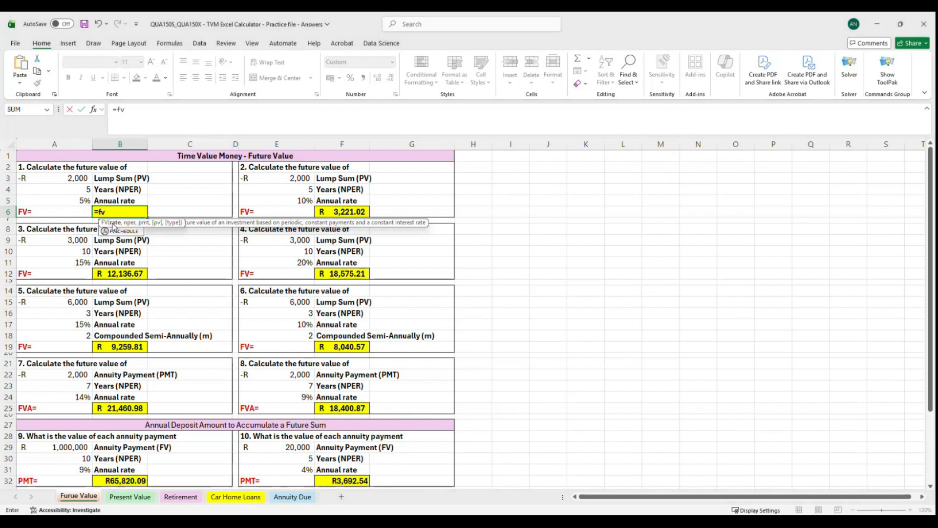
pyautogui.doubleClick(112, 224)
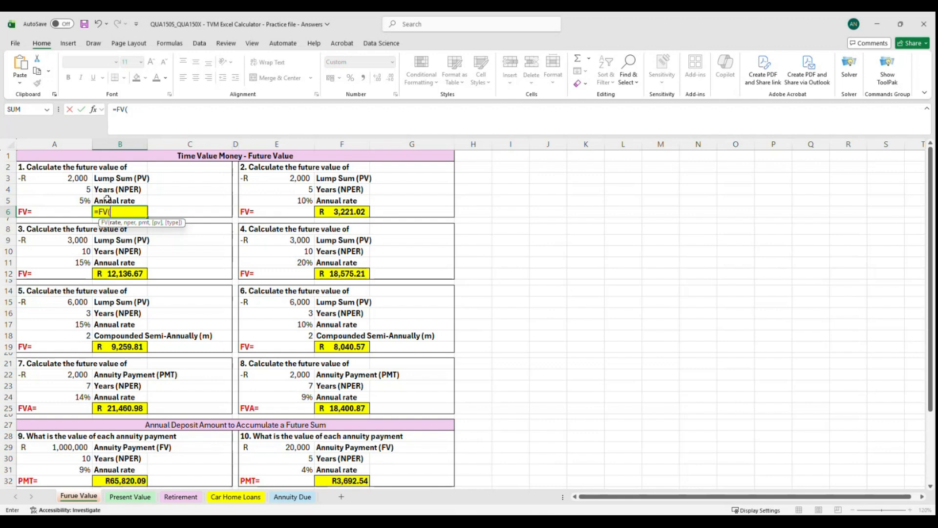
pyautogui.click(79, 200)
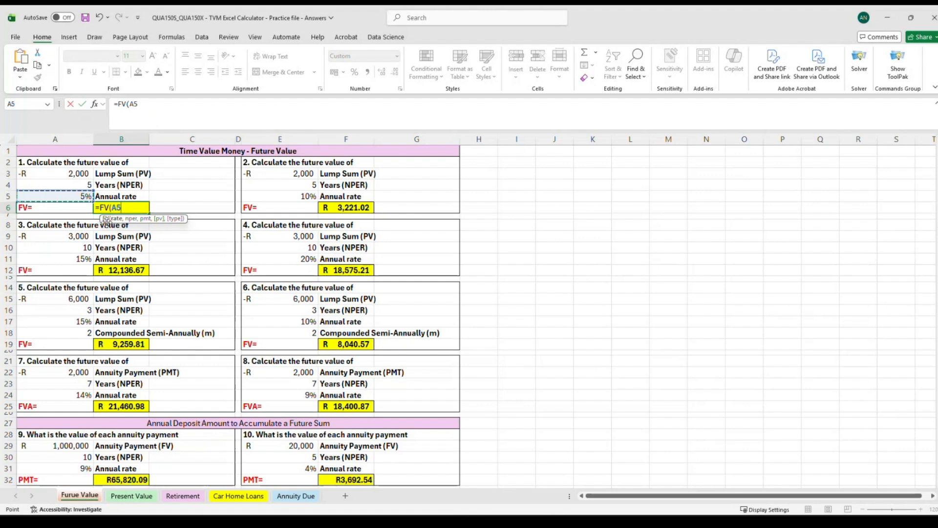
# Add the years in A4 as the FV formula's second argument.
pyautogui.write(';')
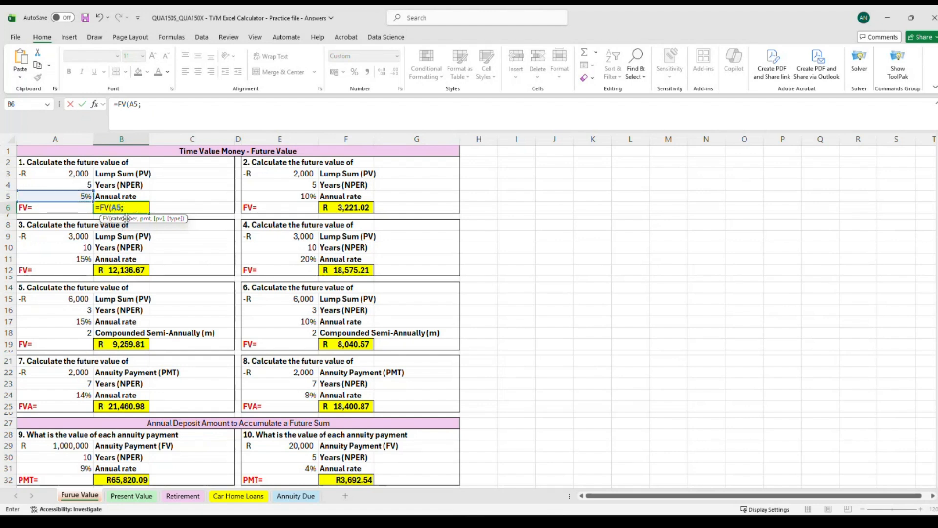
pyautogui.press('BackSpace')
pyautogui.write(',')
pyautogui.press('BackSpace')
pyautogui.write(',')
pyautogui.click(72, 187)
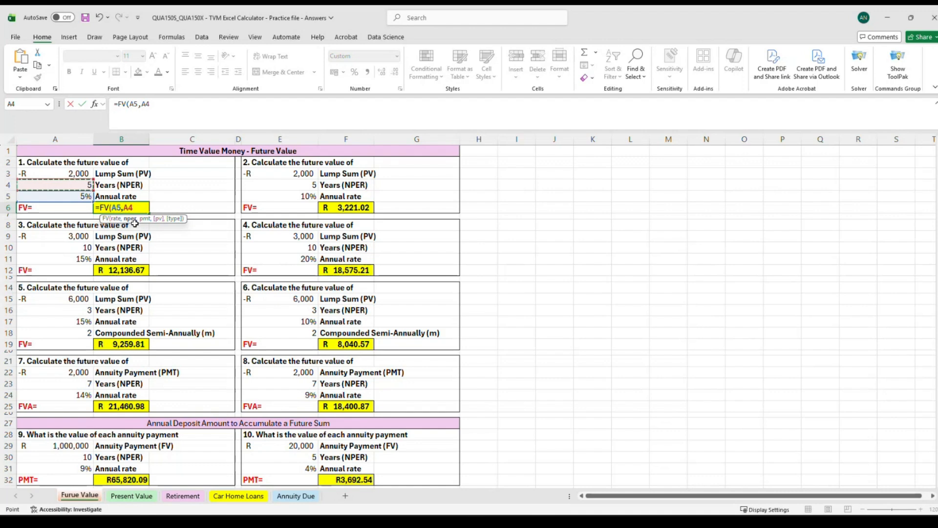
# Complete the FV formula in B6 with 0 as the payment and the lump sum in A3 as the present value.
pyautogui.write(',')
pyautogui.write('0')
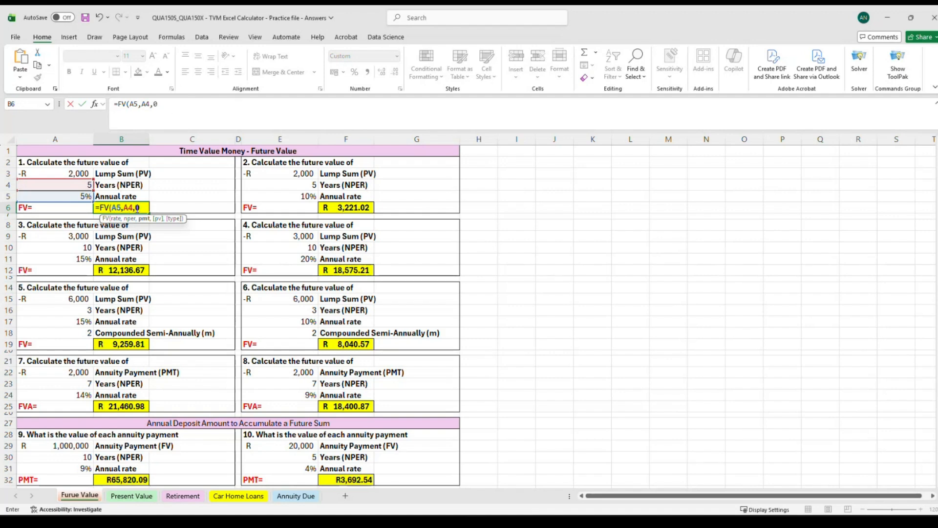
pyautogui.write(',')
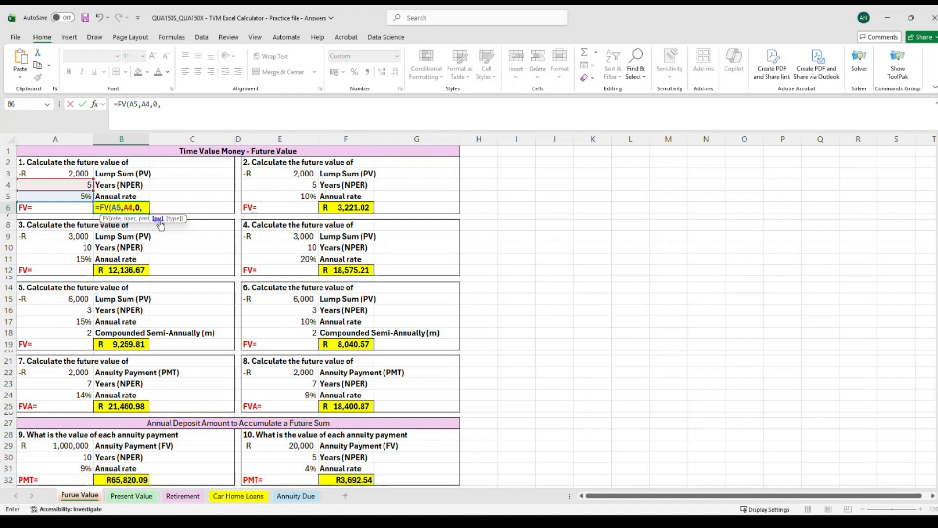
pyautogui.click(66, 176)
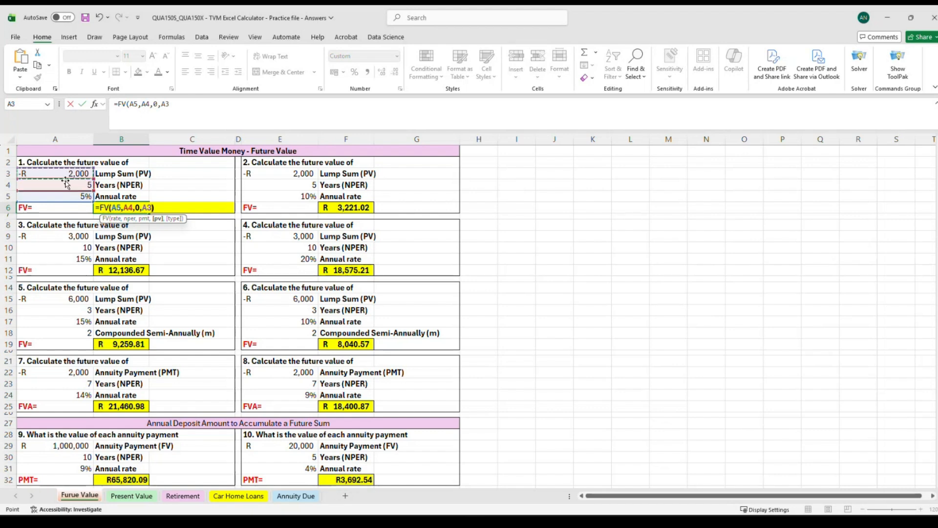
pyautogui.write(')')
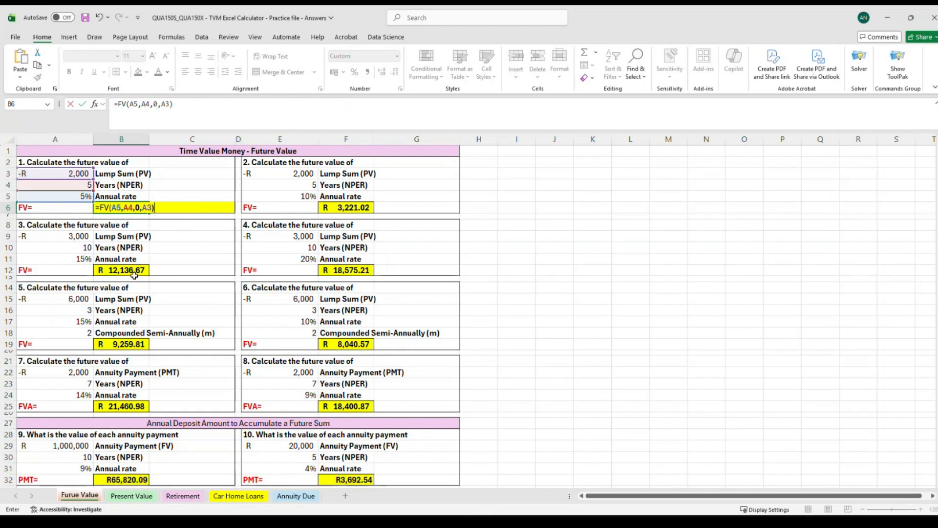
pyautogui.press('BackSpace')
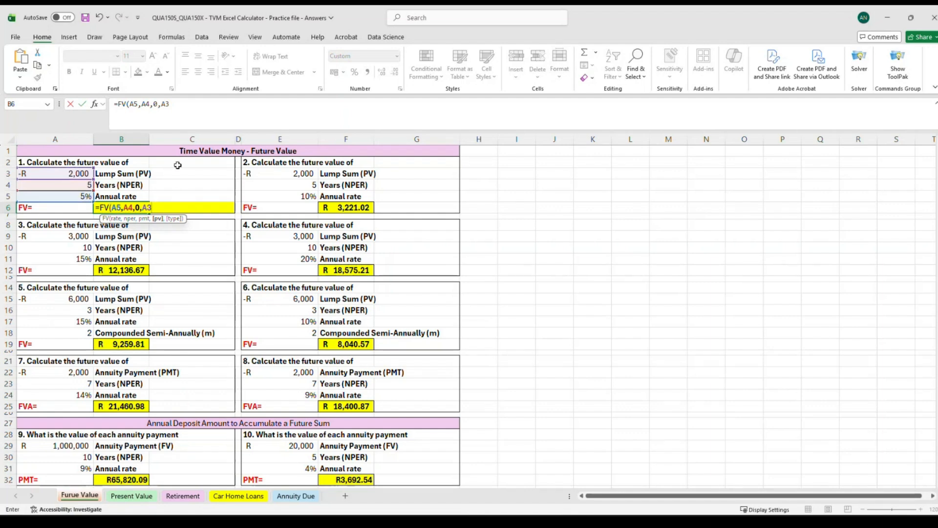
pyautogui.write(')')
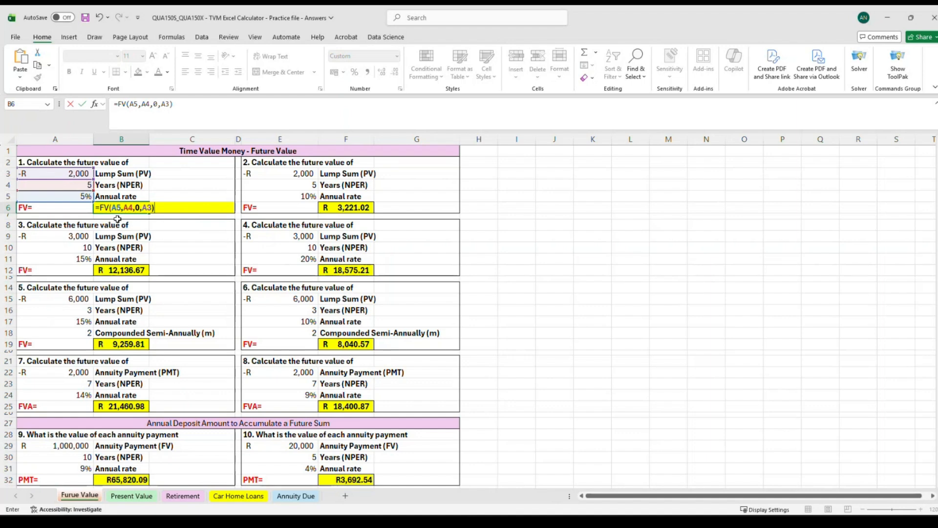
pyautogui.press('Return')
pyautogui.click(123, 207)
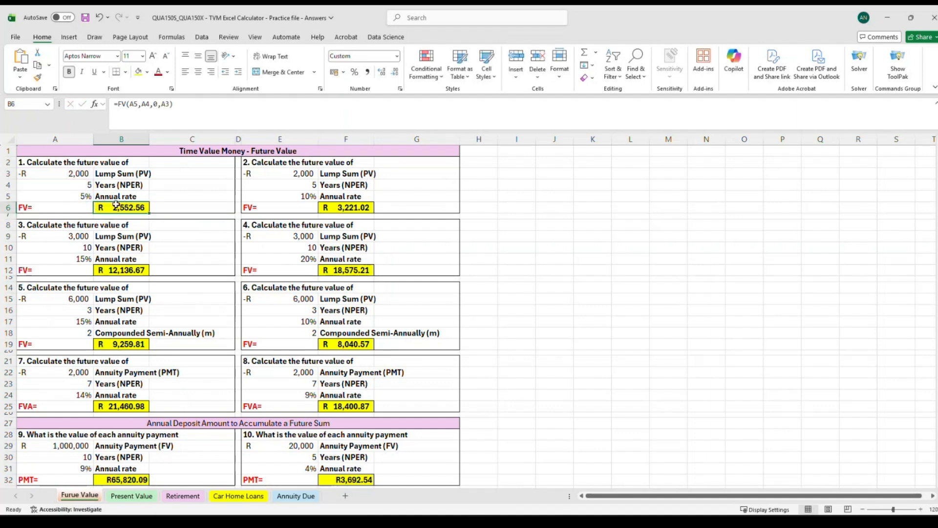
# Compare the FV formulas in B6, F6, B12 and F12 of the first four questions.
pyautogui.click(182, 105)
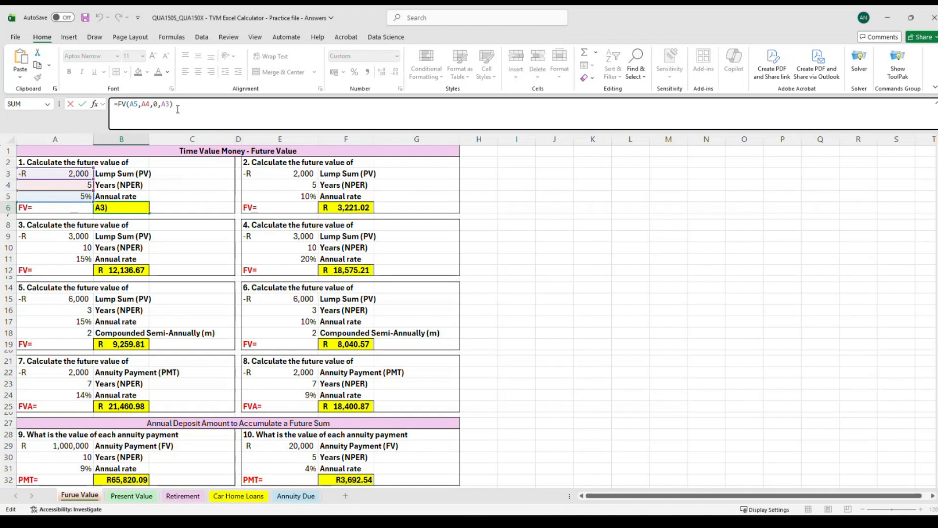
pyautogui.press('BackSpace')
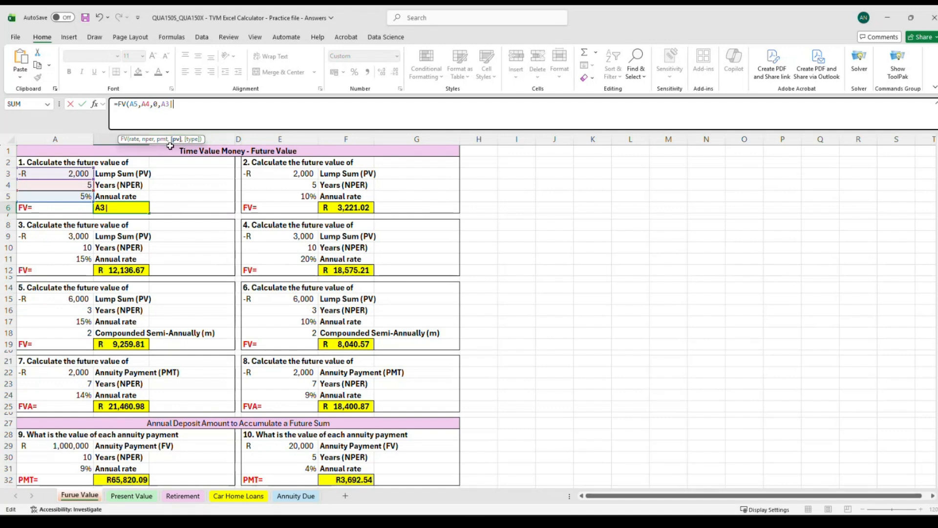
pyautogui.press('Return')
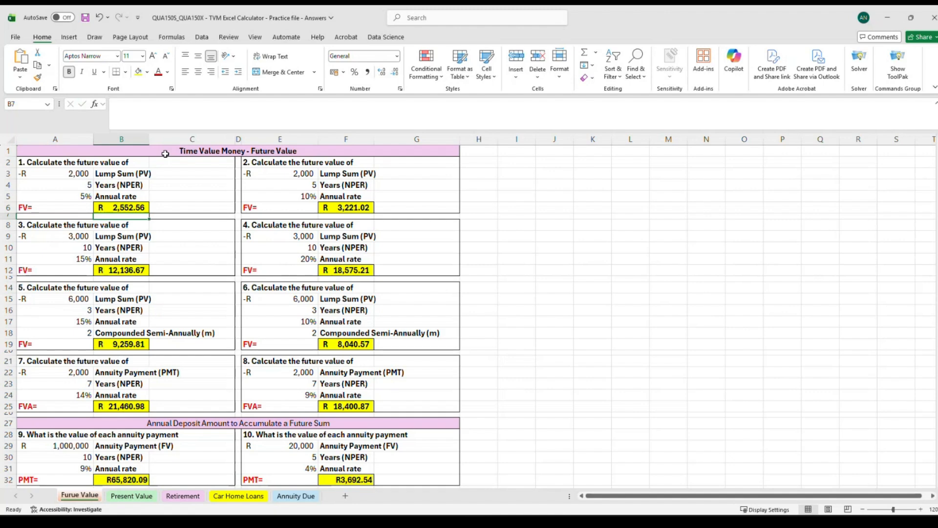
pyautogui.click(128, 209)
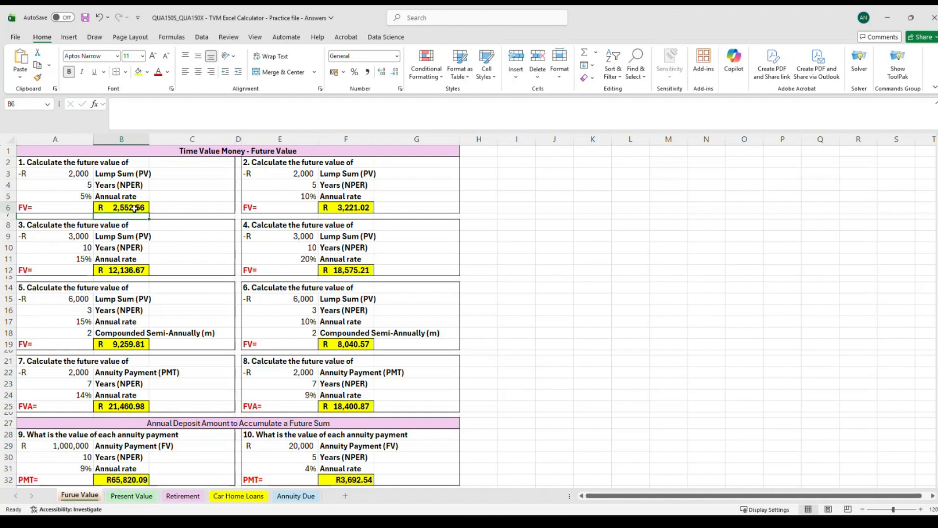
pyautogui.click(345, 204)
pyautogui.click(113, 208)
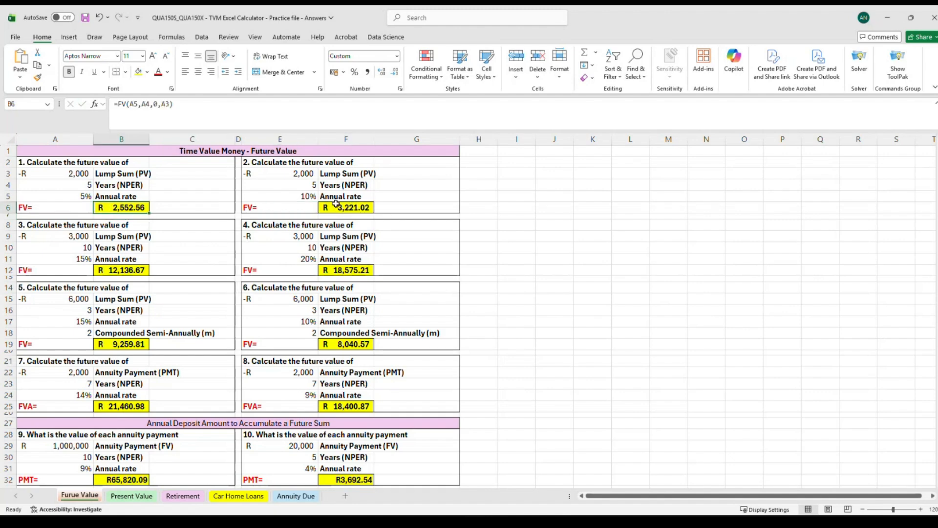
pyautogui.click(336, 201)
pyautogui.click(135, 260)
pyautogui.click(347, 270)
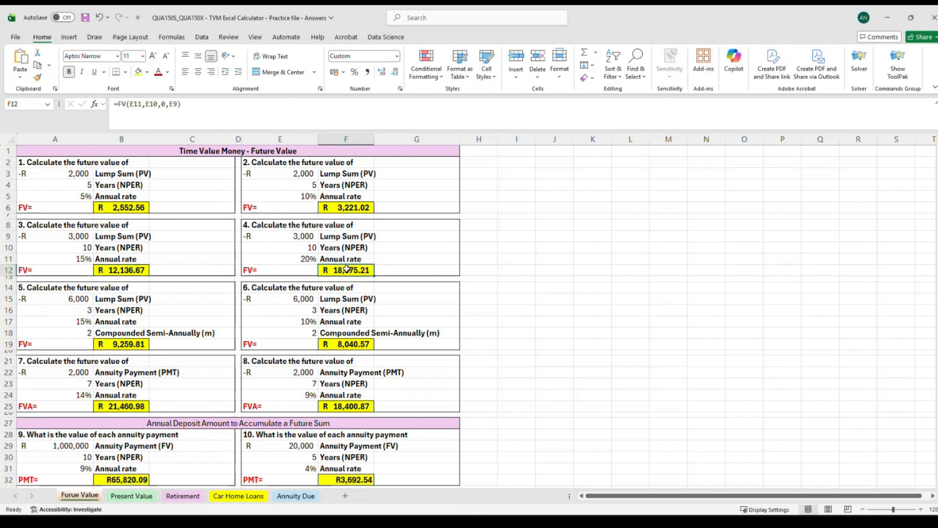
pyautogui.click(176, 109)
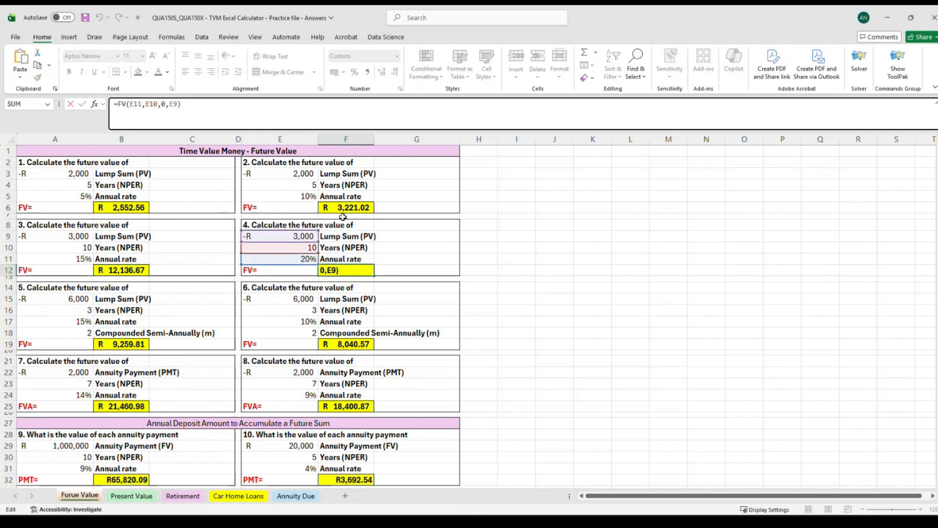
pyautogui.click(95, 271)
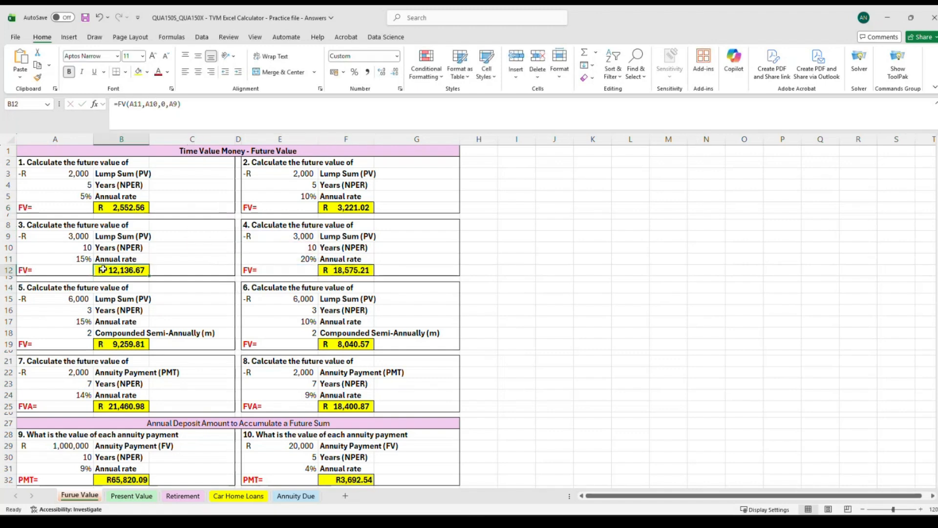
pyautogui.click(188, 108)
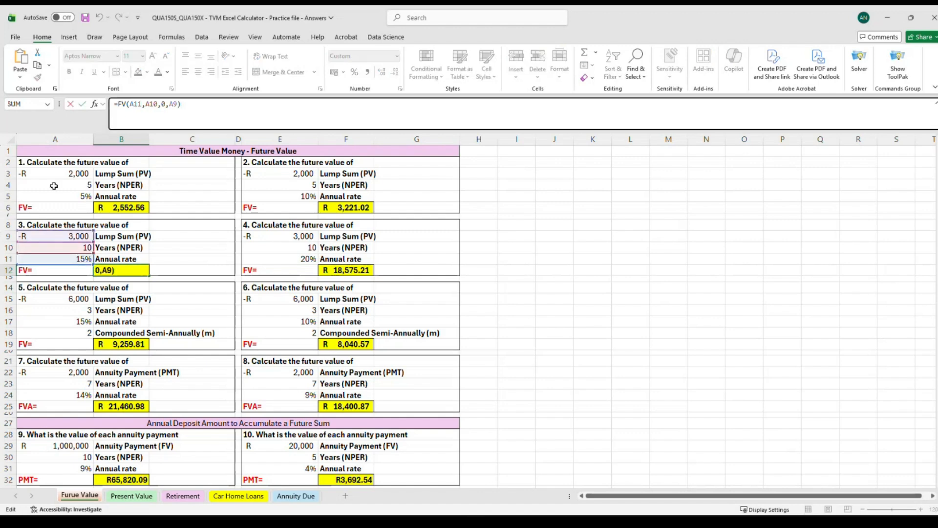
pyautogui.click(131, 209)
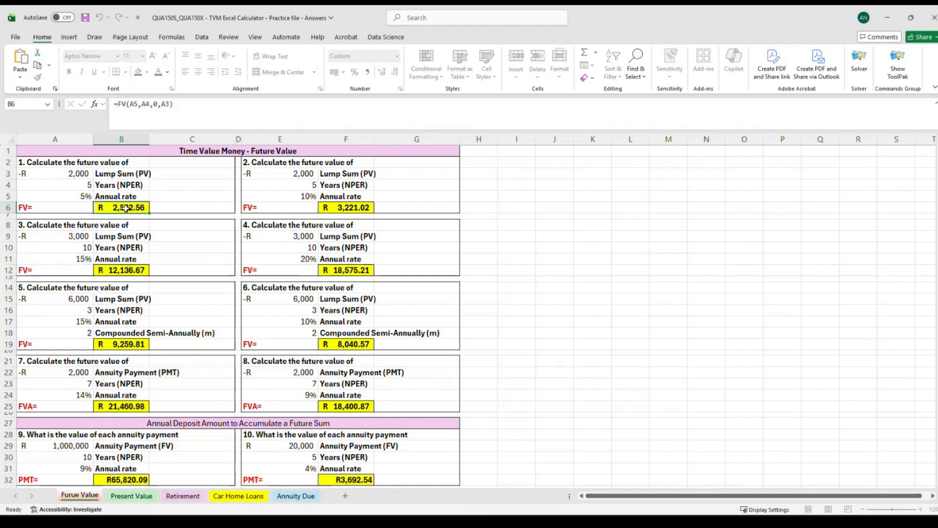
pyautogui.click(180, 106)
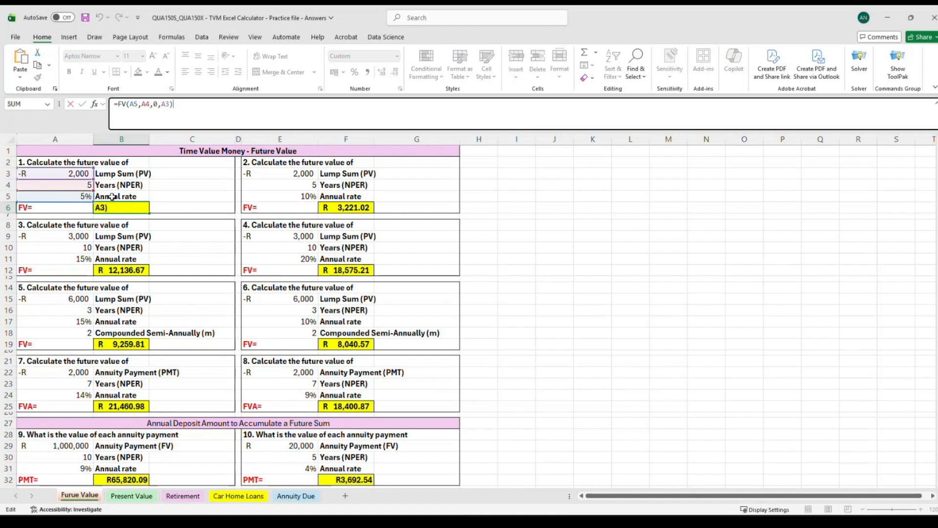
pyautogui.click(179, 198)
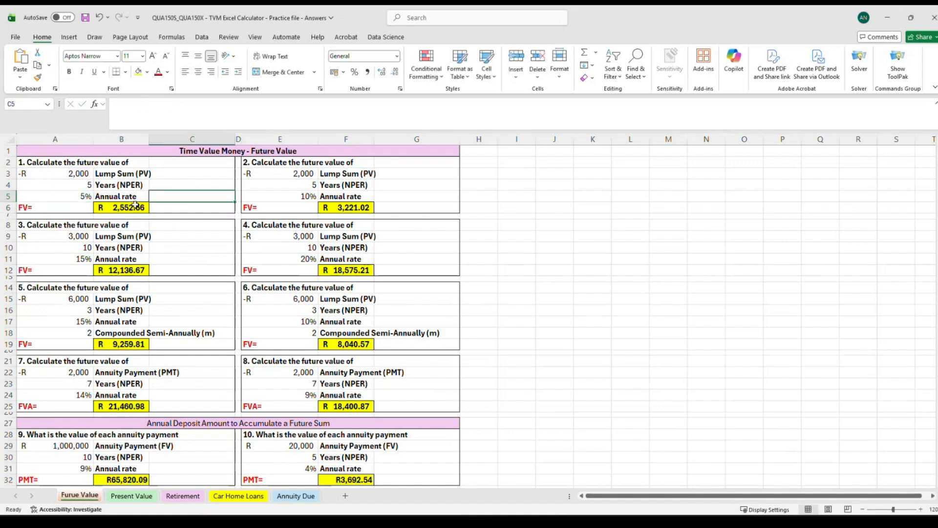
# Remove the minus sign from the lump sum in A3, making it 2000.
pyautogui.click(42, 177)
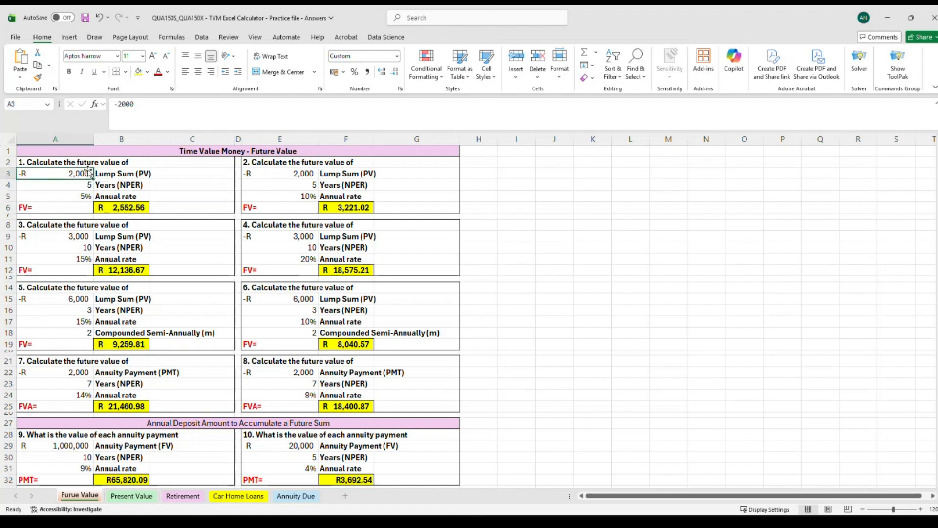
pyautogui.click(119, 105)
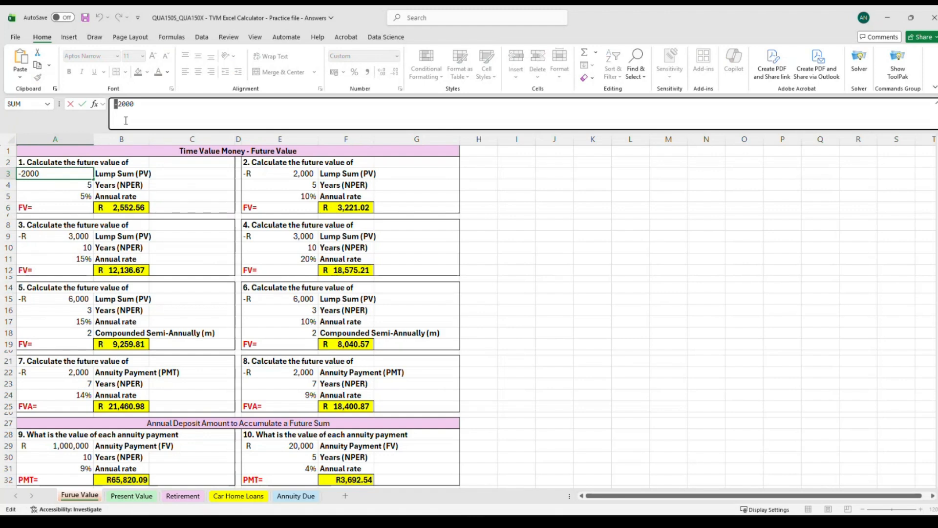
pyautogui.press('Delete')
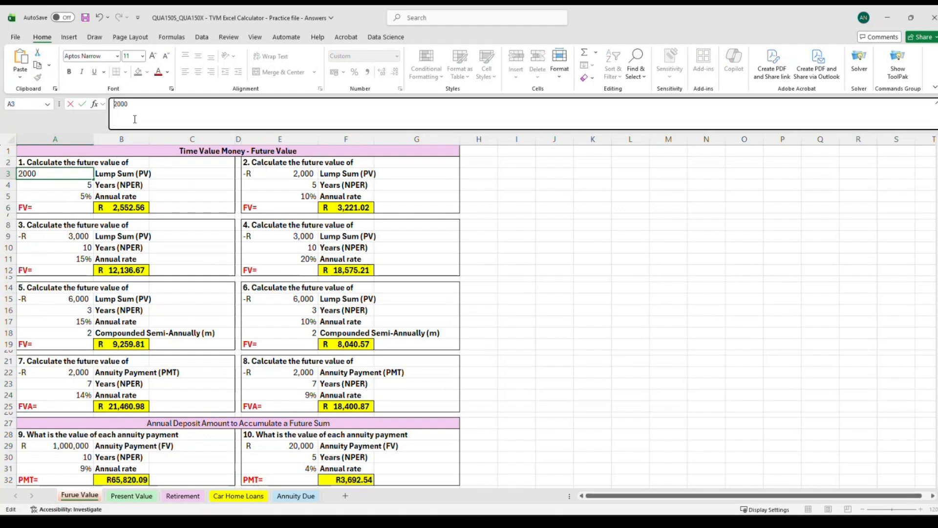
pyautogui.press('Return')
pyautogui.click(119, 207)
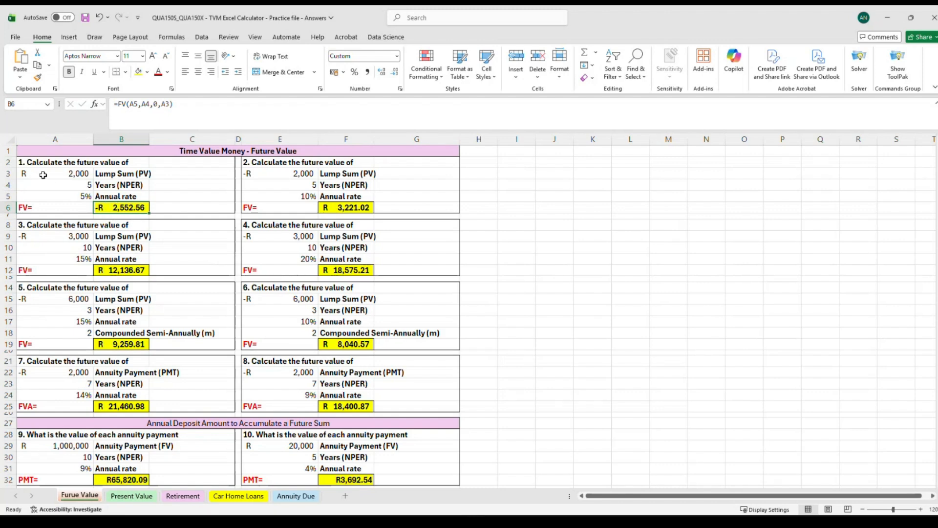
# Negate the A3 reference in the B6 FV formula so it reads -A3.
pyautogui.click(178, 110)
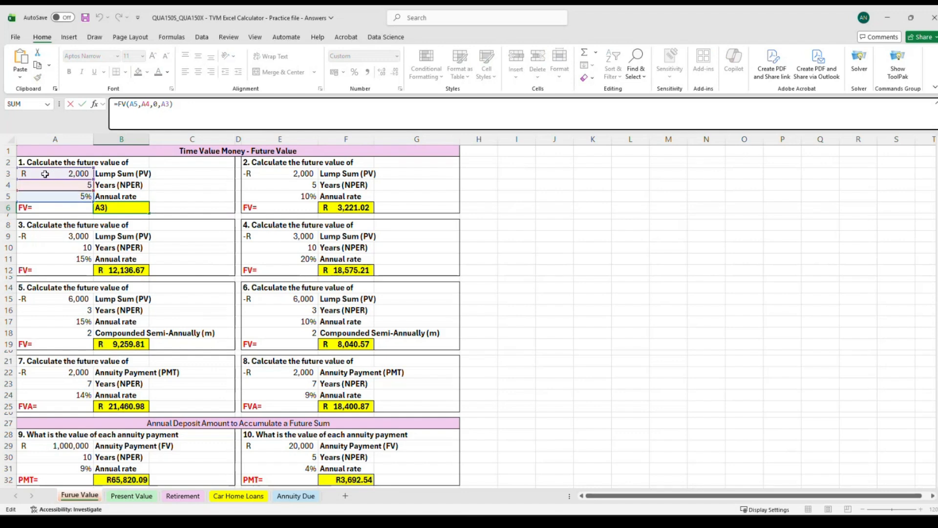
pyautogui.click(163, 105)
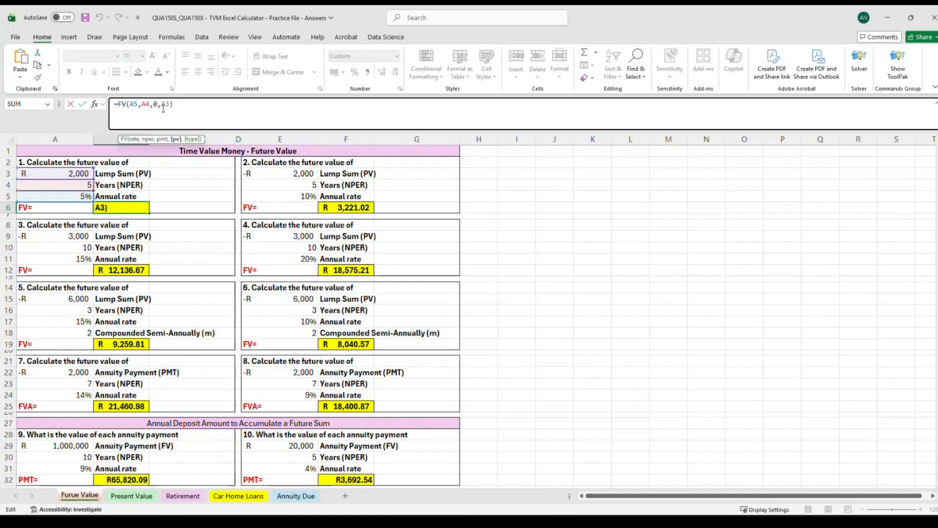
pyautogui.click(183, 105)
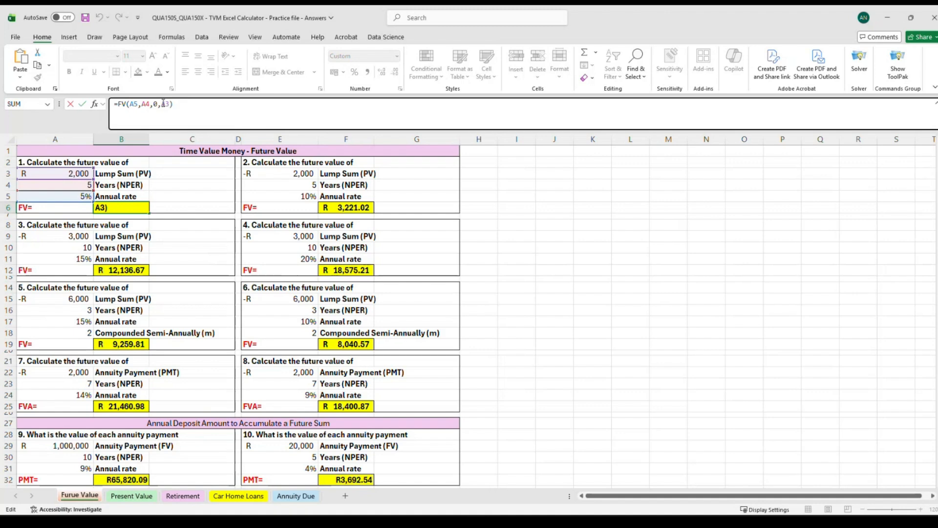
pyautogui.click(163, 104)
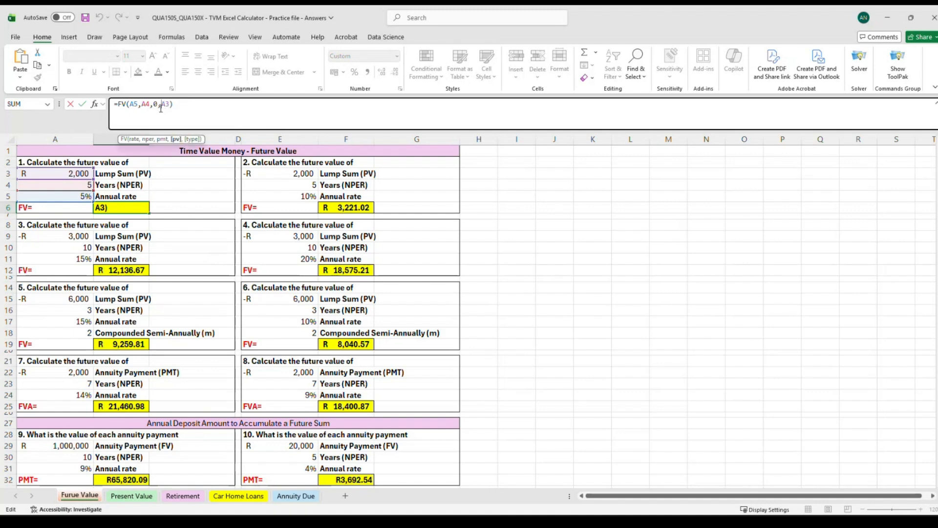
pyautogui.write('0-')
pyautogui.press('Left')
pyautogui.press('BackSpace')
pyautogui.click(184, 104)
pyautogui.press('Return')
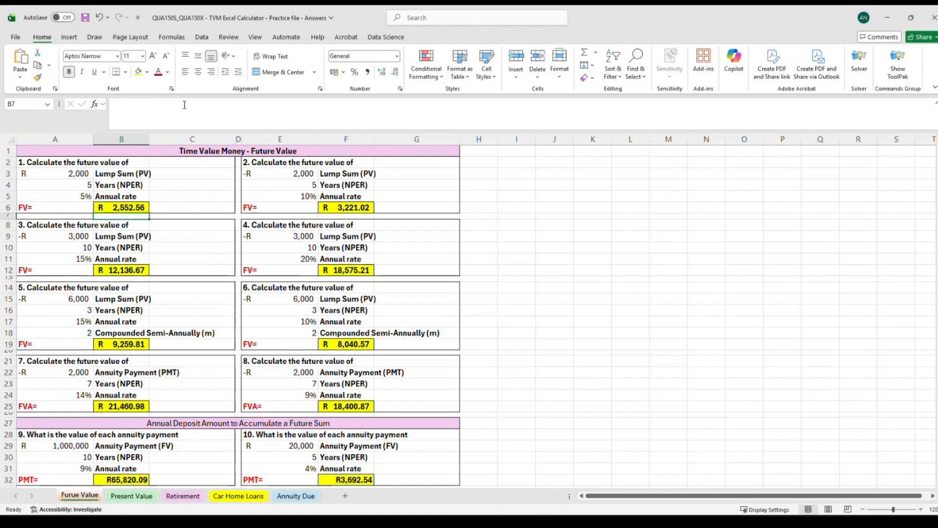
pyautogui.click(113, 203)
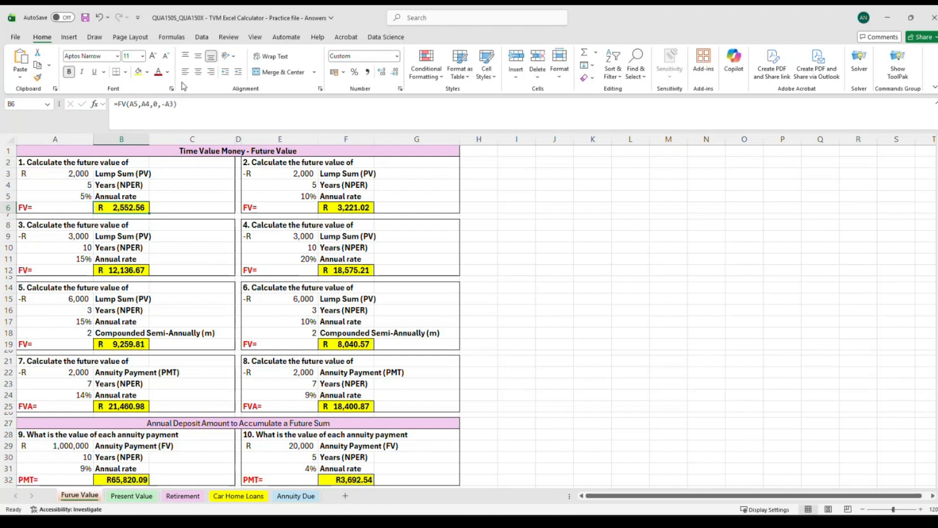
pyautogui.click(166, 106)
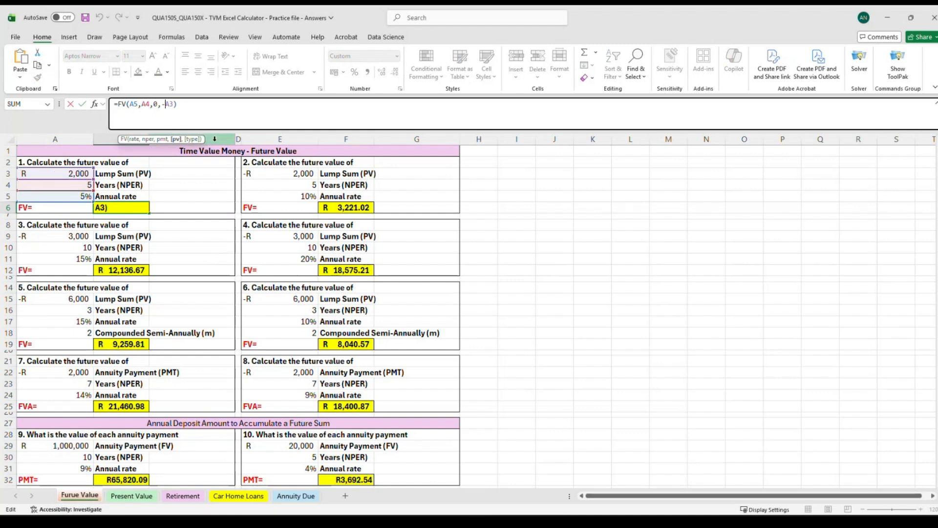
pyautogui.click(191, 108)
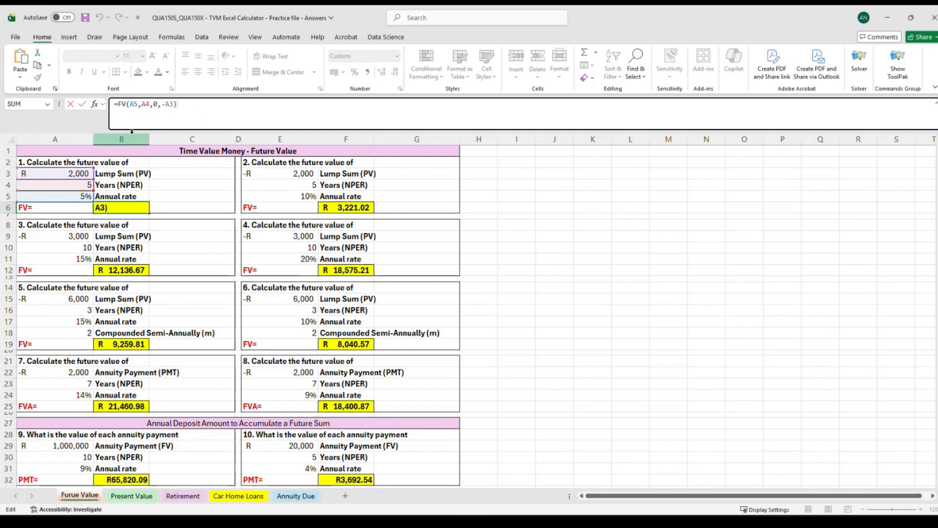
pyautogui.press('Return')
# Remove the minus sign before A3 in the B6 FV formula.
pyautogui.click(109, 211)
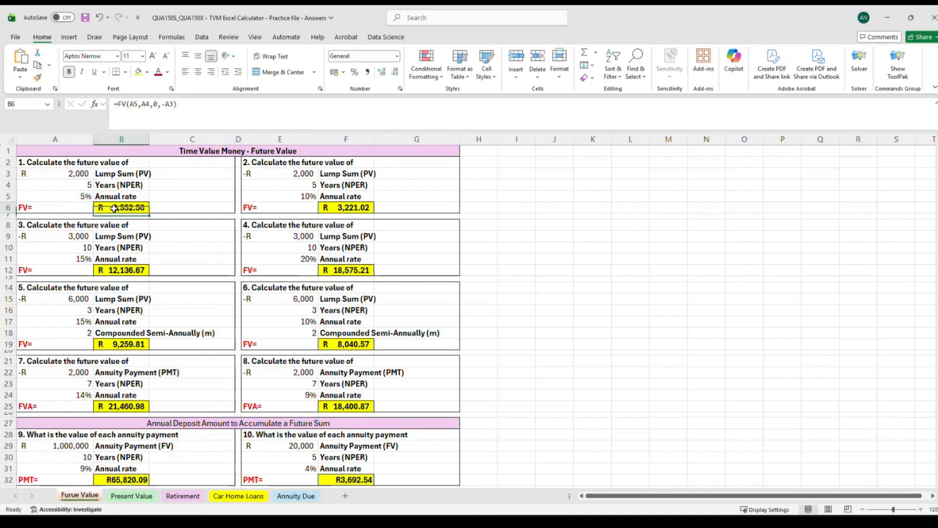
pyautogui.click(166, 106)
pyautogui.press('BackSpace')
pyautogui.press('Return')
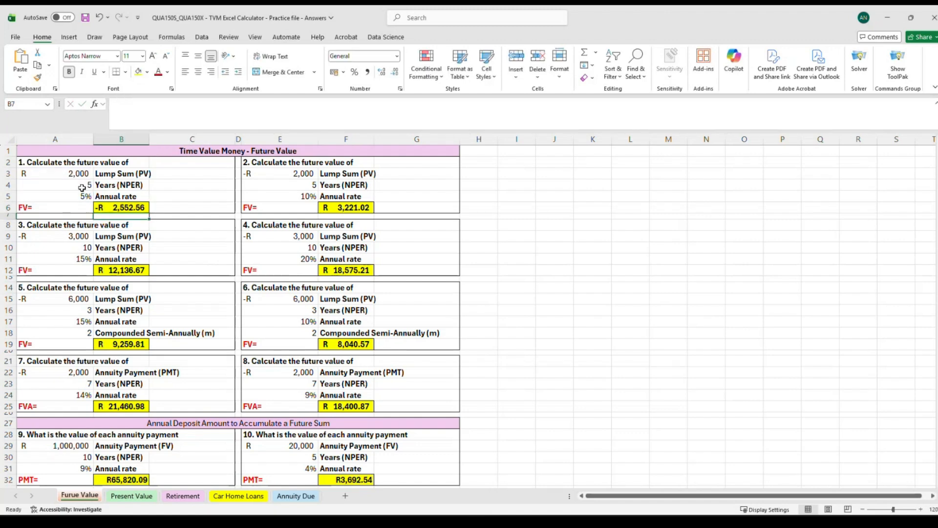
# Set the lump sum in A3 back to -2000.
pyautogui.click(103, 207)
pyautogui.click(46, 175)
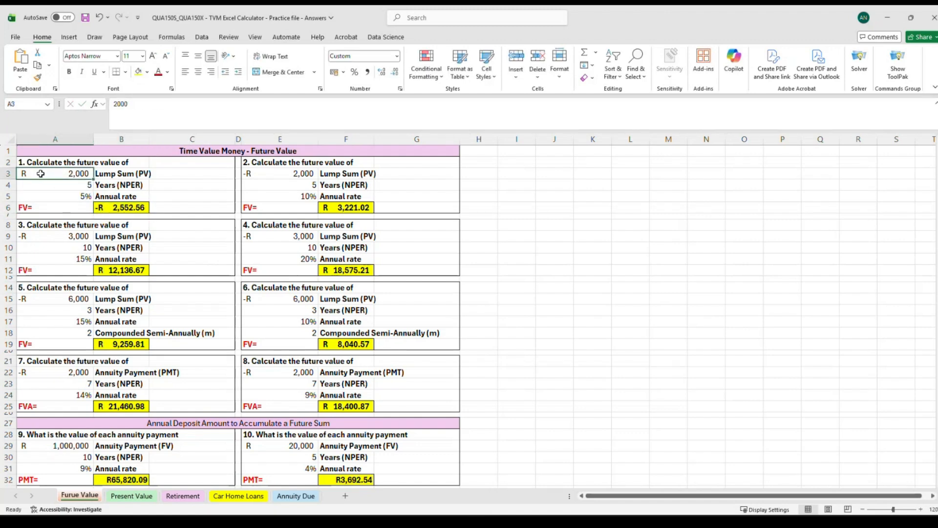
pyautogui.click(113, 105)
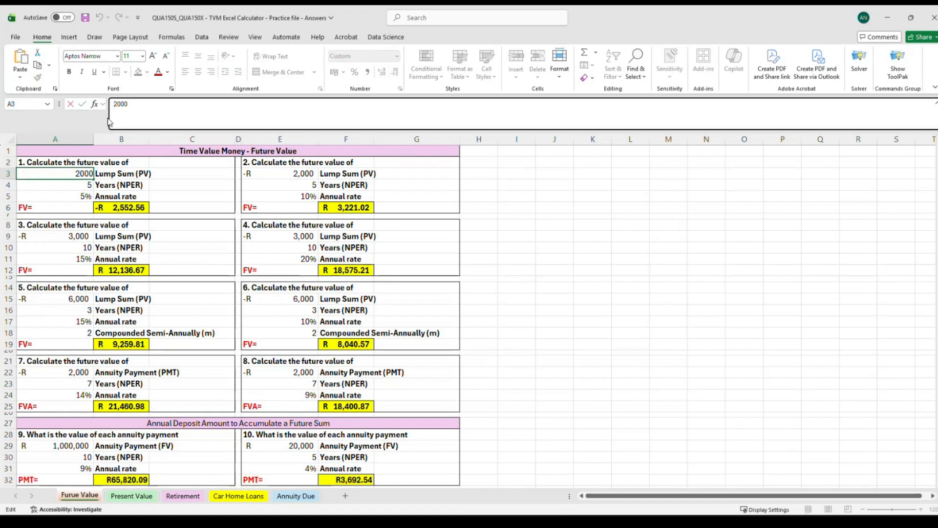
pyautogui.write('-')
pyautogui.press('Return')
pyautogui.click(141, 204)
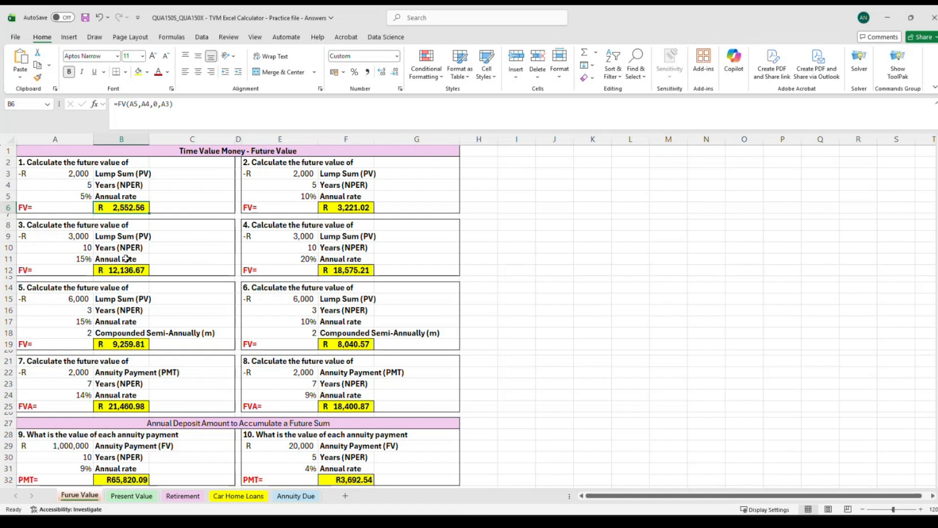
# Review the FV formulas and inputs of questions 1 to 4 on the Future Value sheet.
pyautogui.click(366, 271)
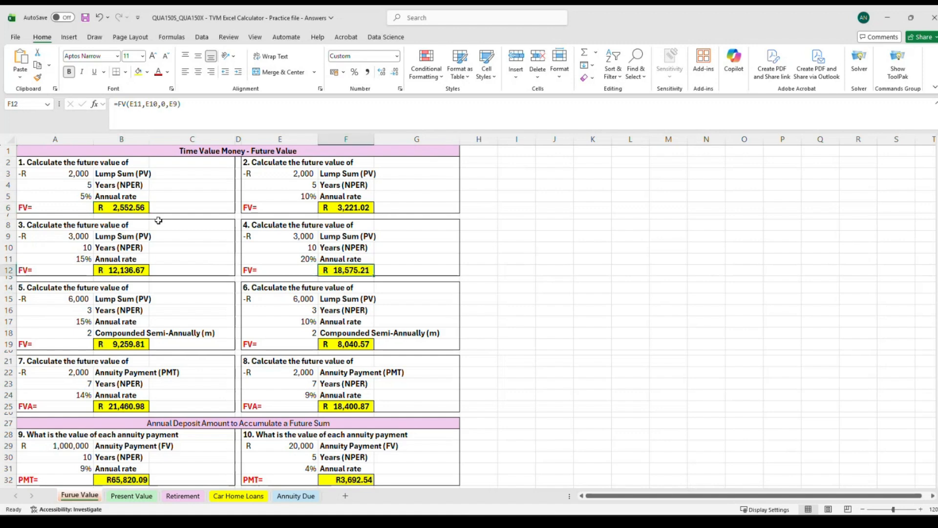
pyautogui.click(84, 226)
pyautogui.click(59, 161)
pyautogui.click(417, 248)
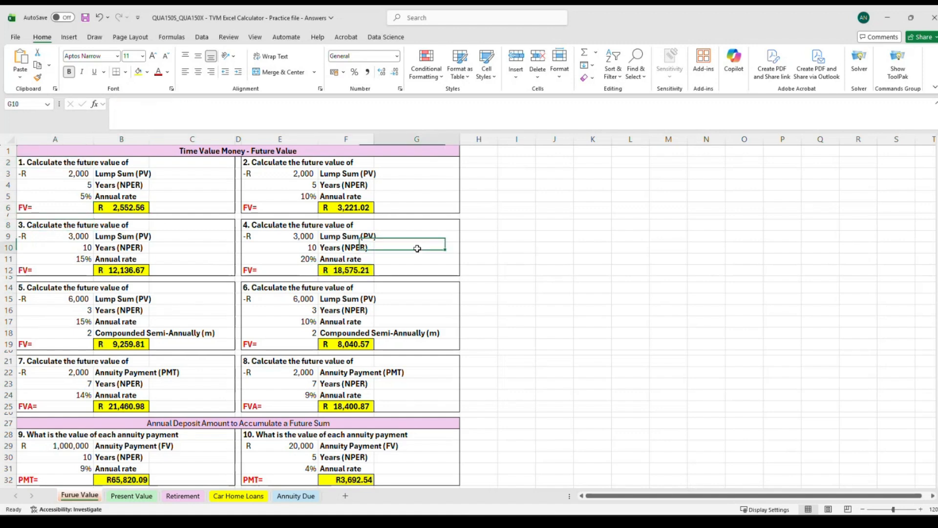
pyautogui.click(43, 289)
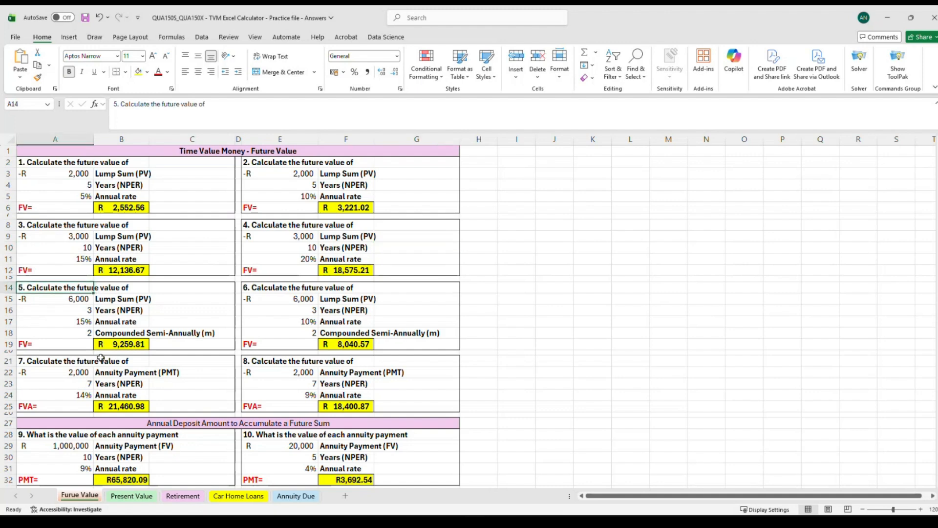
pyautogui.click(270, 290)
pyautogui.click(35, 290)
pyautogui.click(286, 289)
pyautogui.click(51, 290)
pyautogui.click(261, 286)
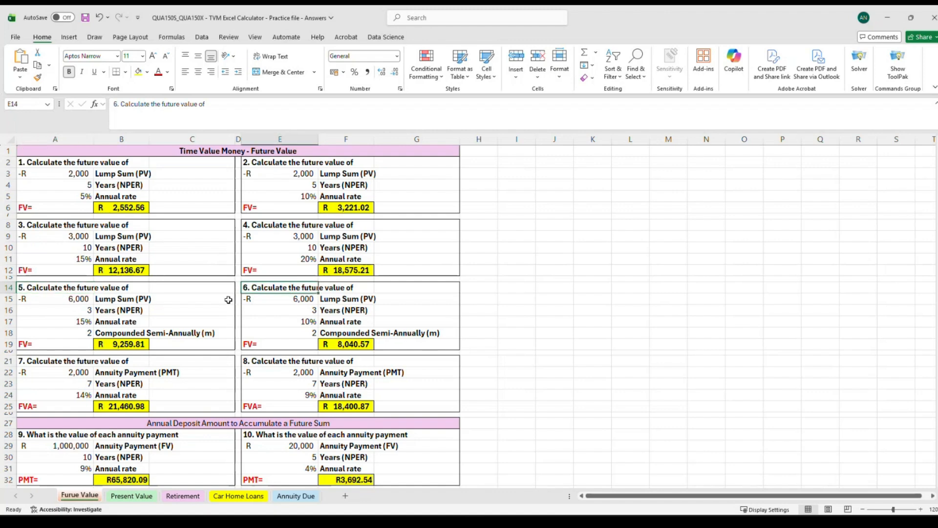
pyautogui.click(117, 346)
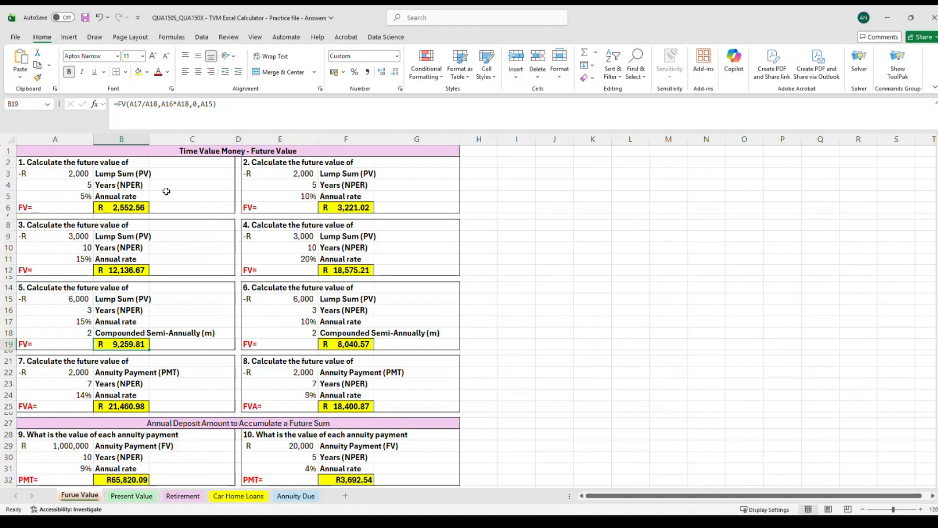
pyautogui.click(159, 340)
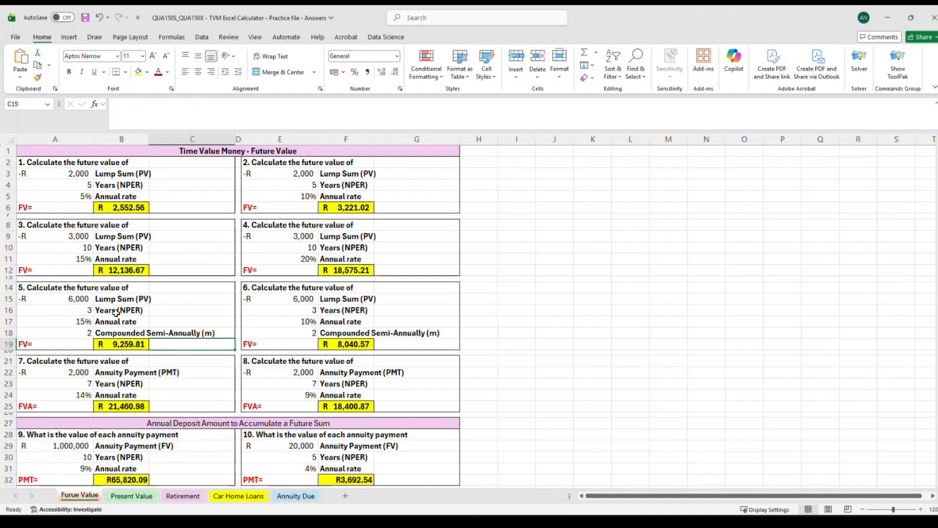
pyautogui.click(121, 344)
pyautogui.click(136, 271)
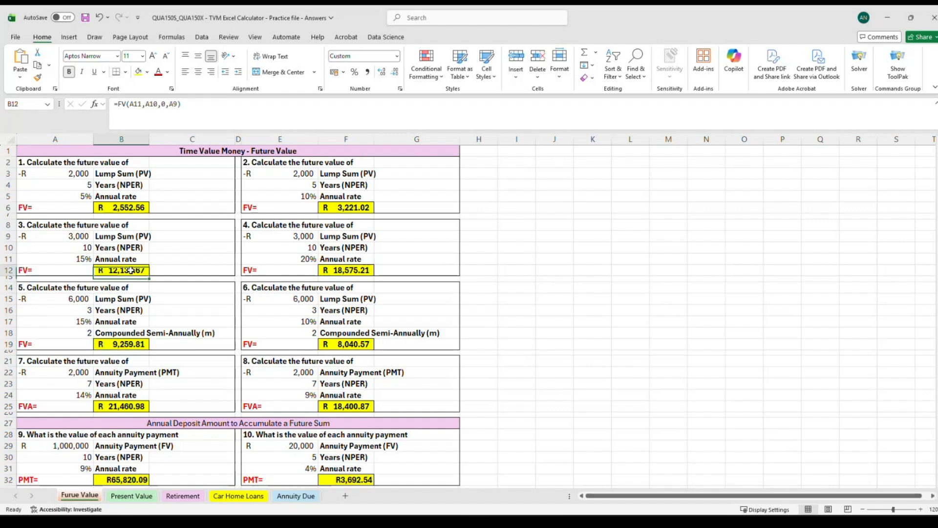
pyautogui.click(131, 212)
pyautogui.click(348, 198)
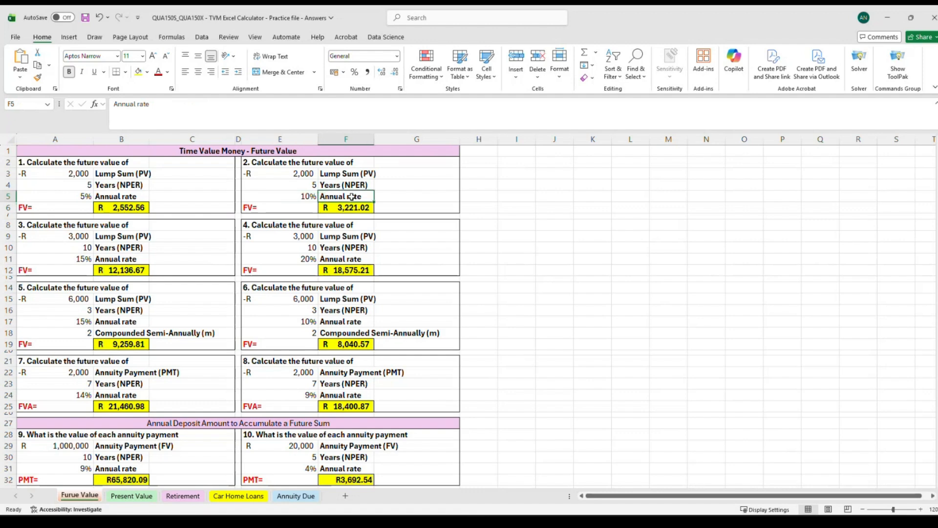
pyautogui.click(347, 260)
pyautogui.click(346, 270)
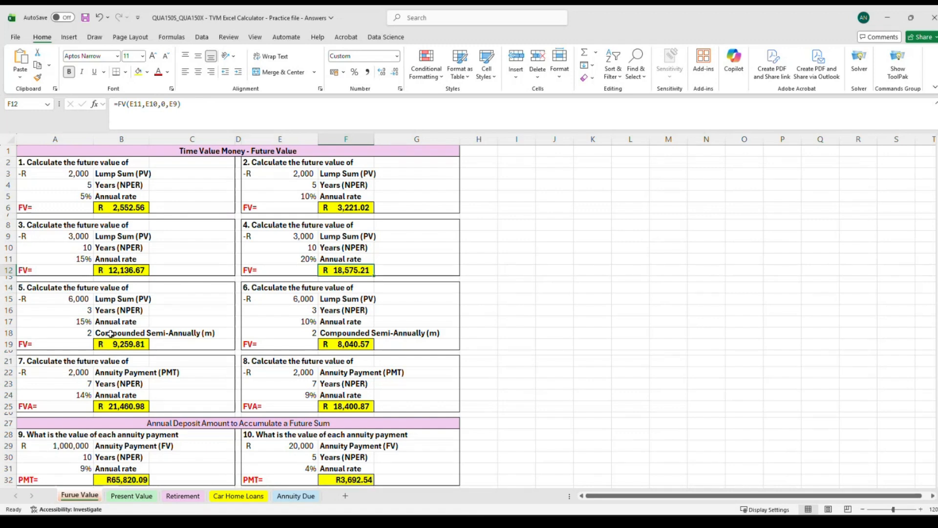
# Examine question 5's inputs, including the semi-annual compounding value in A18, and its FV formula in B19.
pyautogui.click(88, 334)
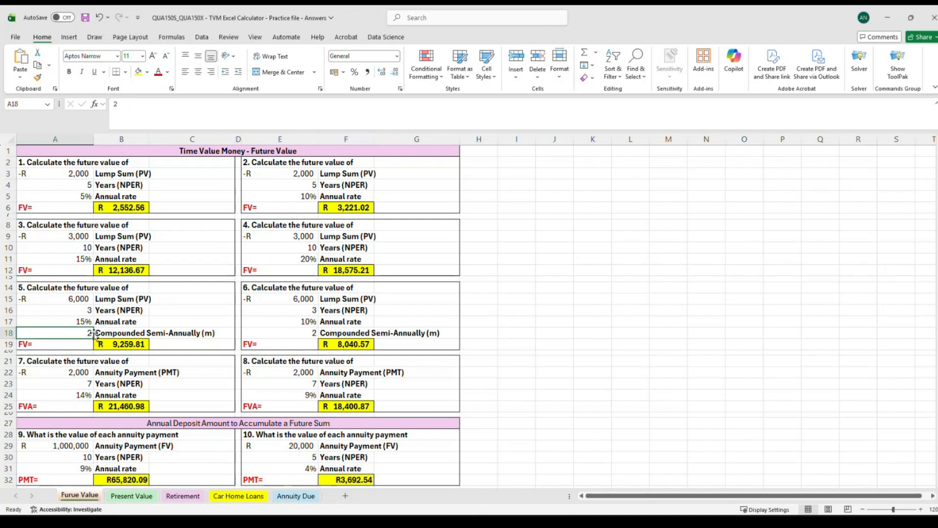
pyautogui.click(105, 334)
pyautogui.click(89, 334)
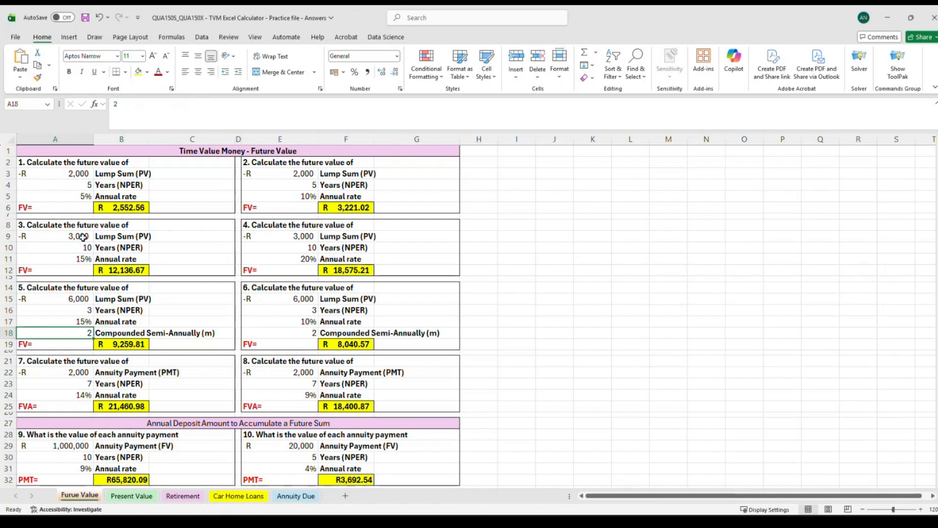
pyautogui.moveTo(78, 236); pyautogui.dragTo(142, 259)
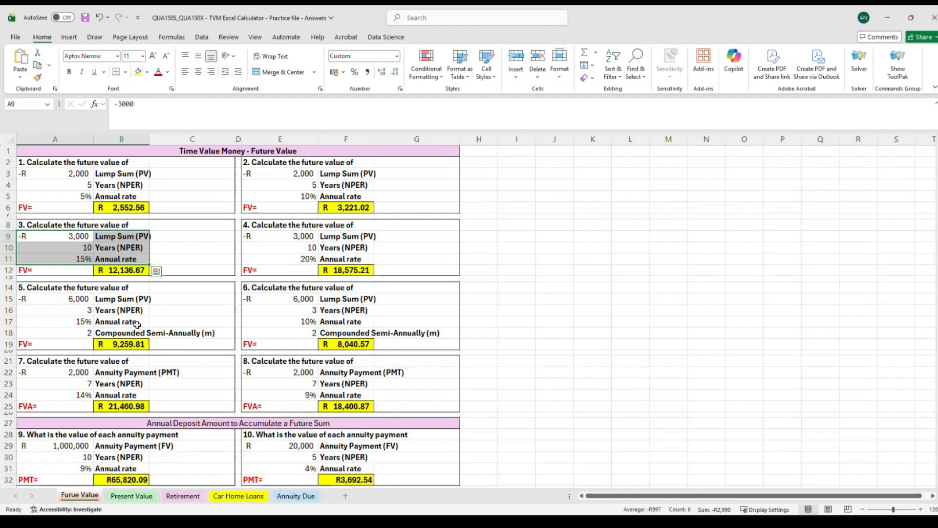
pyautogui.click(97, 332)
pyautogui.click(84, 335)
pyautogui.click(98, 333)
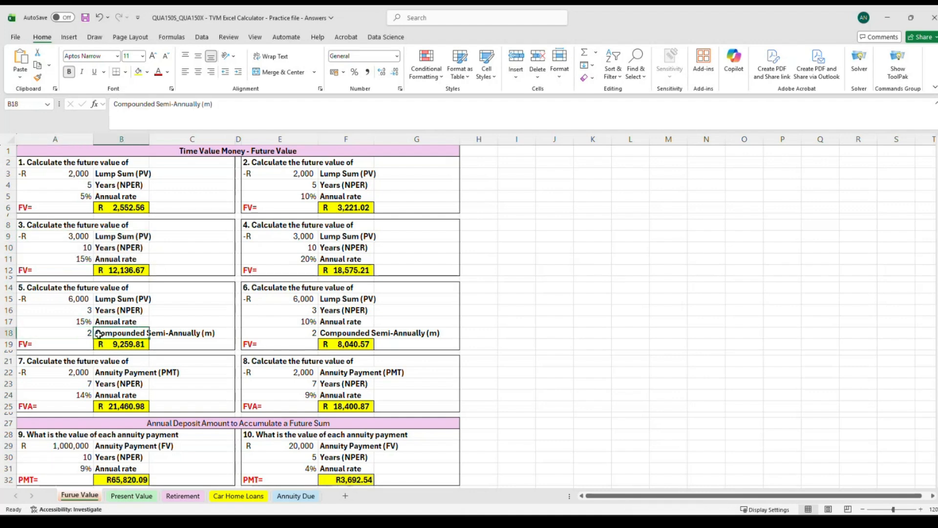
pyautogui.click(85, 335)
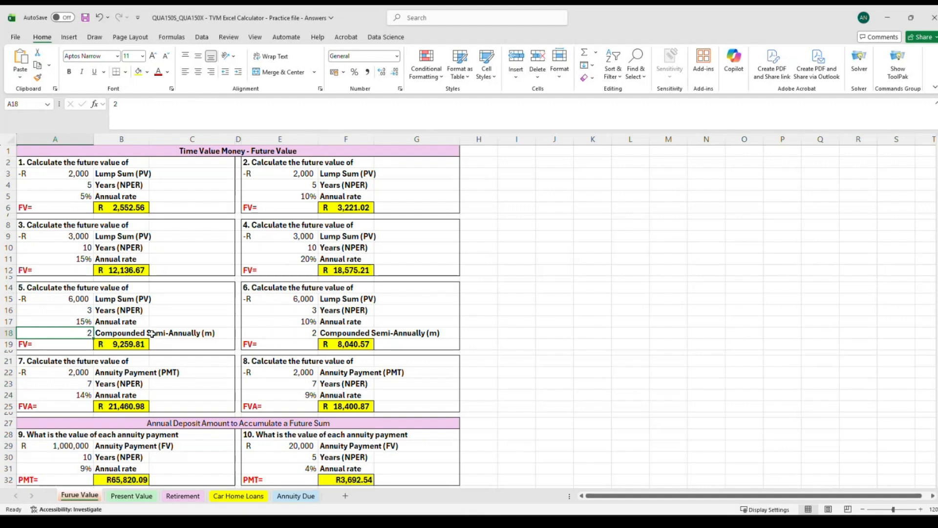
pyautogui.click(128, 334)
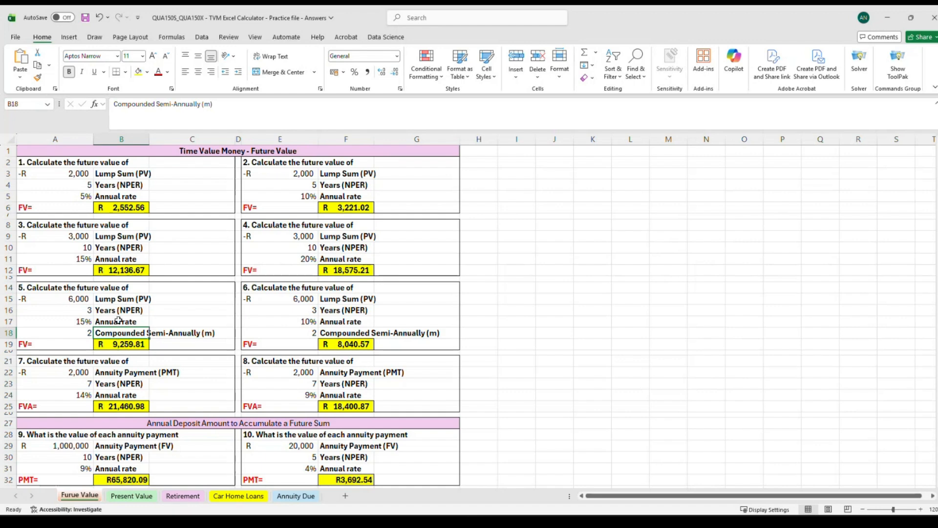
pyautogui.click(121, 249)
pyautogui.click(121, 258)
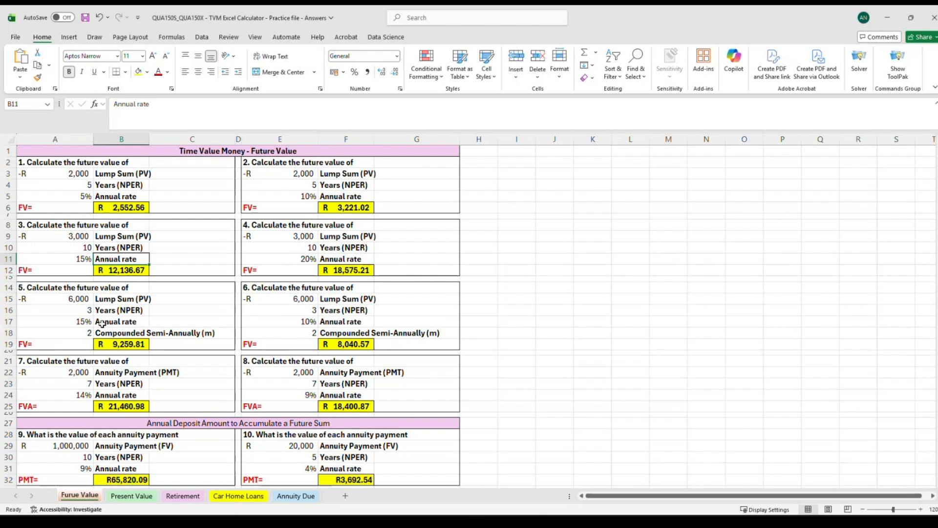
pyautogui.click(119, 343)
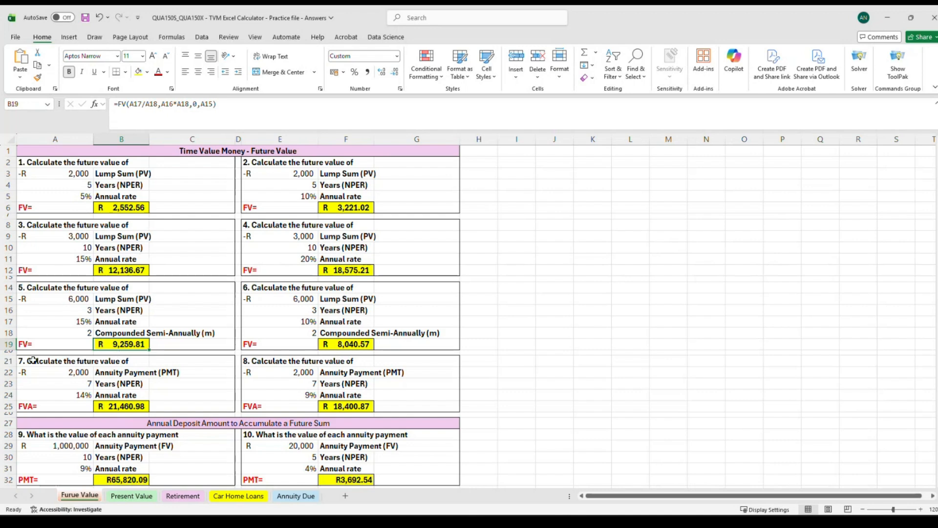
# Clear the FV formula in B19 and start a new FV function there.
pyautogui.moveTo(38, 344); pyautogui.dragTo(98, 346)
pyautogui.click(112, 345)
pyautogui.press('Delete')
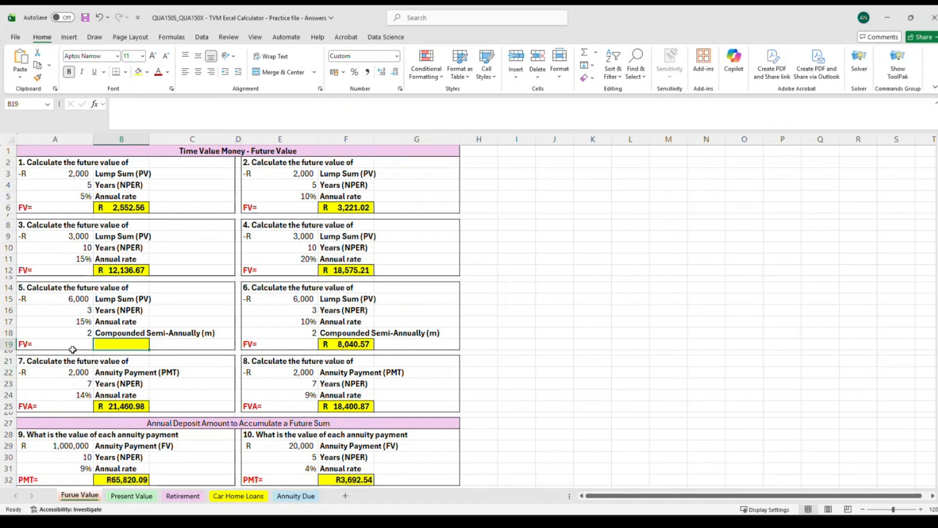
pyautogui.write('=fv')
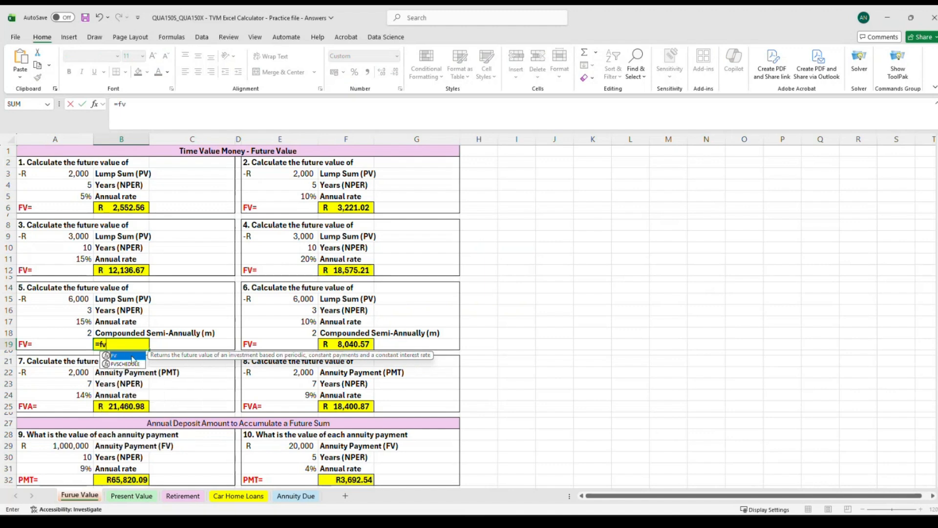
pyautogui.doubleClick(131, 356)
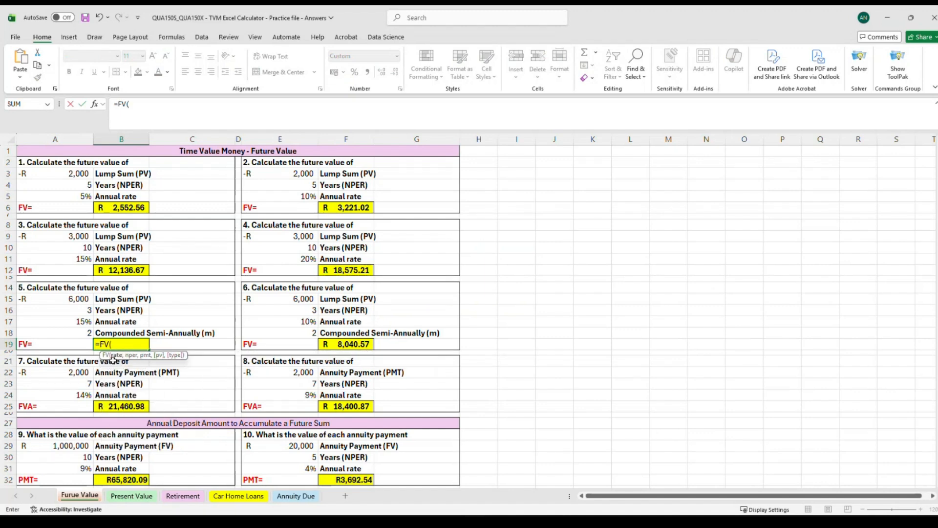
# Complete the B19 formula as =FV(A17,A16,0,A15) using rate A17, periods A16, payment 0 and present value A15.
pyautogui.click(76, 321)
pyautogui.write(',')
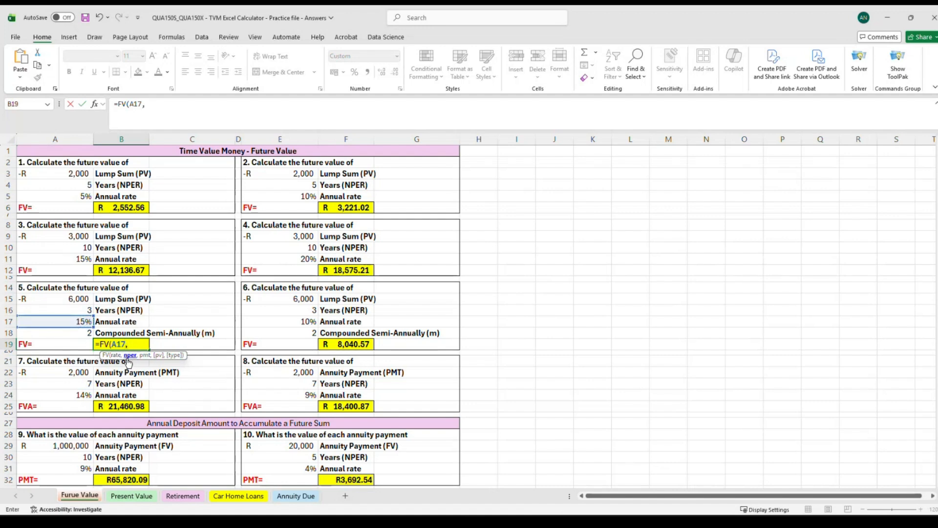
pyautogui.click(76, 310)
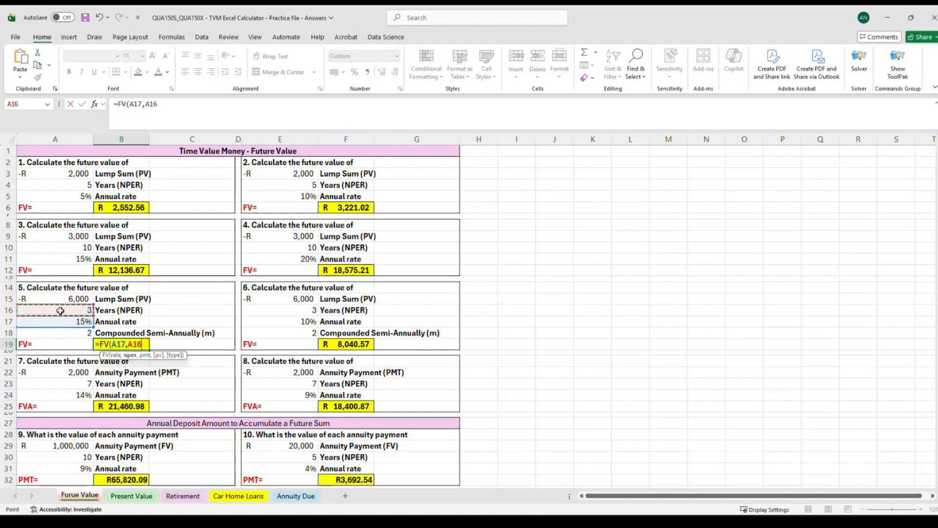
pyautogui.write(',')
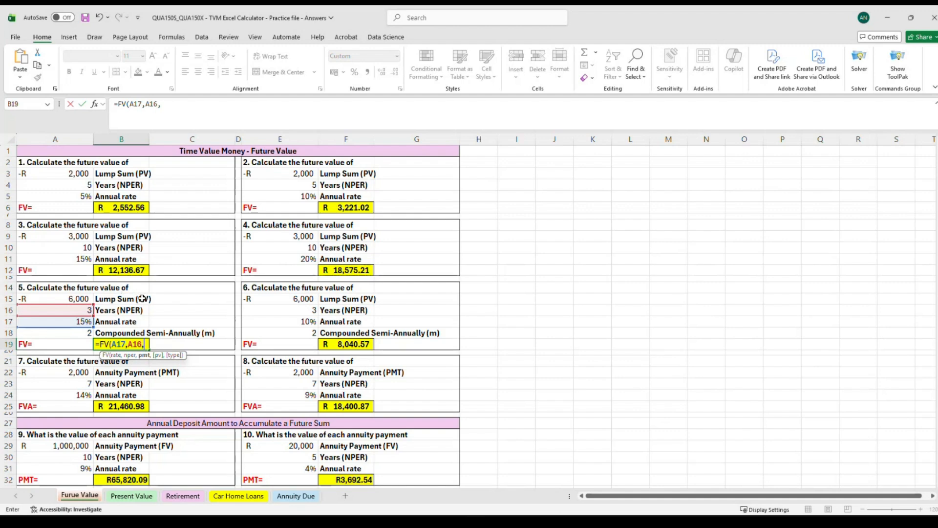
pyautogui.write('0')
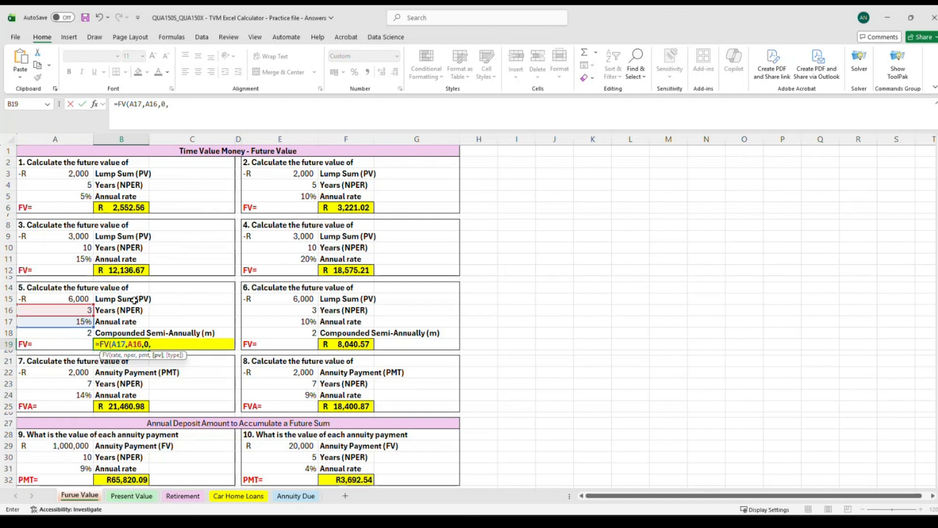
pyautogui.write(',')
pyautogui.click(55, 299)
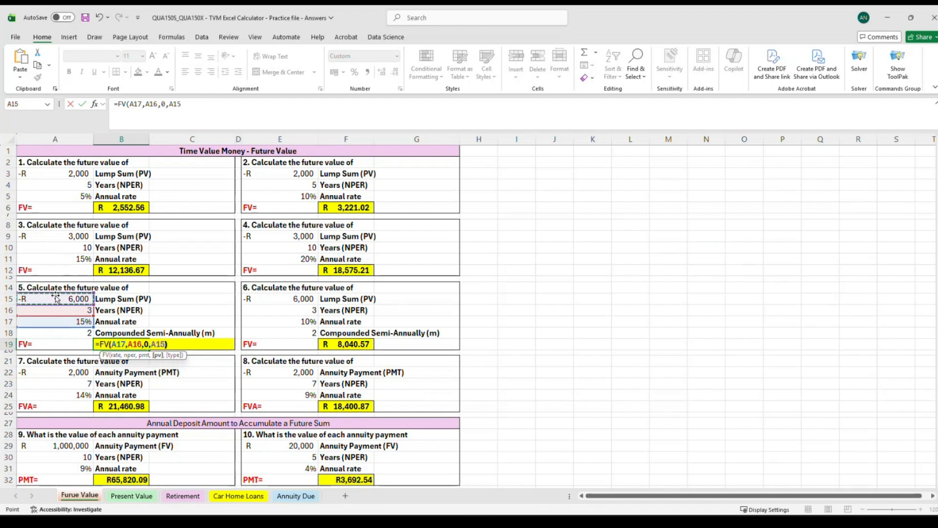
pyautogui.press('Return')
# Inspect the new B19 FV formula in edit mode against its referenced cells.
pyautogui.click(133, 344)
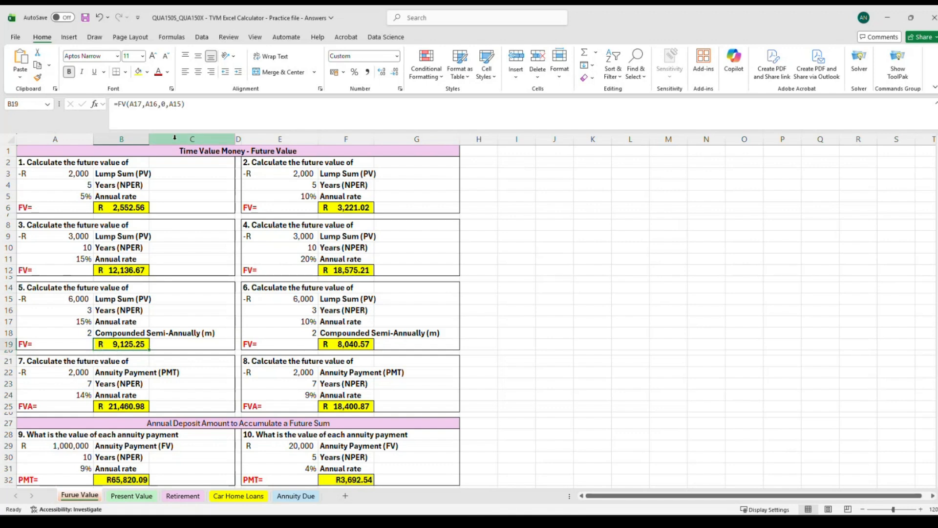
pyautogui.press('F2')
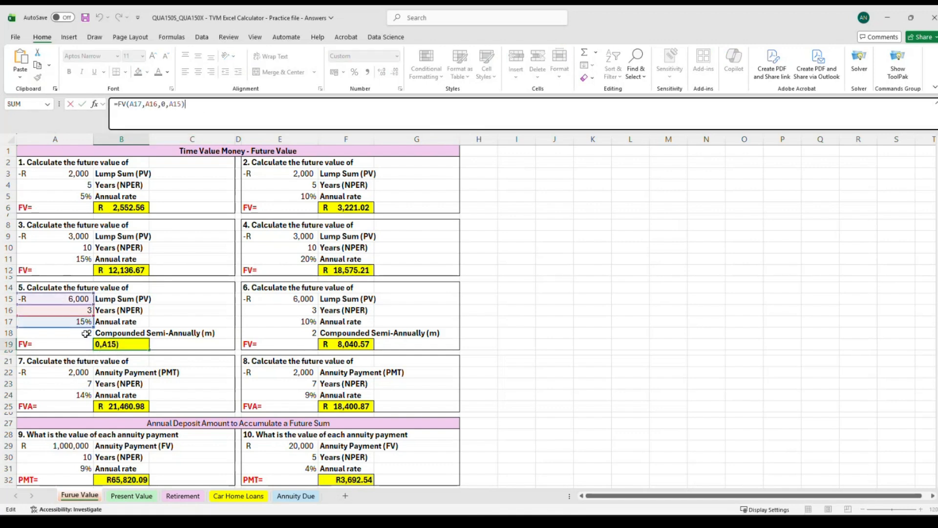
pyautogui.click(195, 313)
pyautogui.click(120, 344)
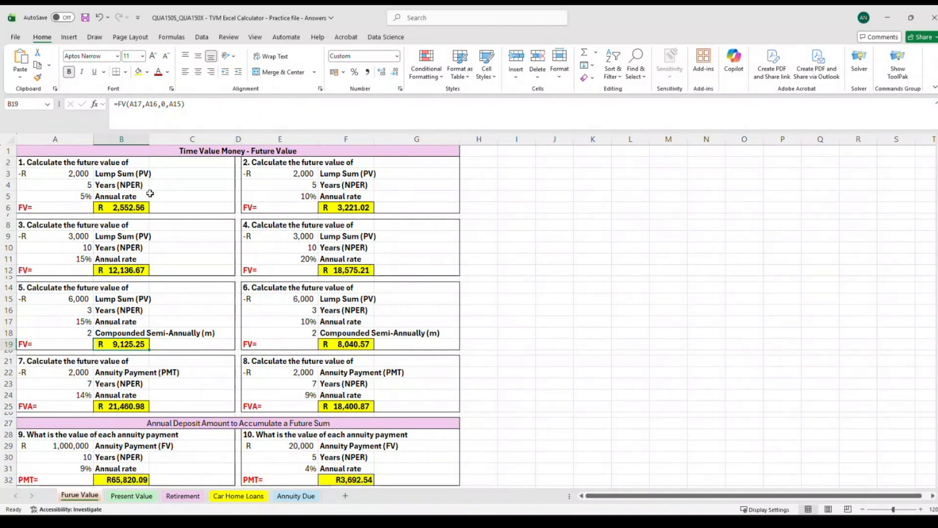
pyautogui.click(121, 372)
pyautogui.click(121, 344)
# Edit the B19 formula to =FV(A17/A18,A16*A18,0,A15), dividing the rate and multiplying the years by the compounding frequency.
pyautogui.click(192, 105)
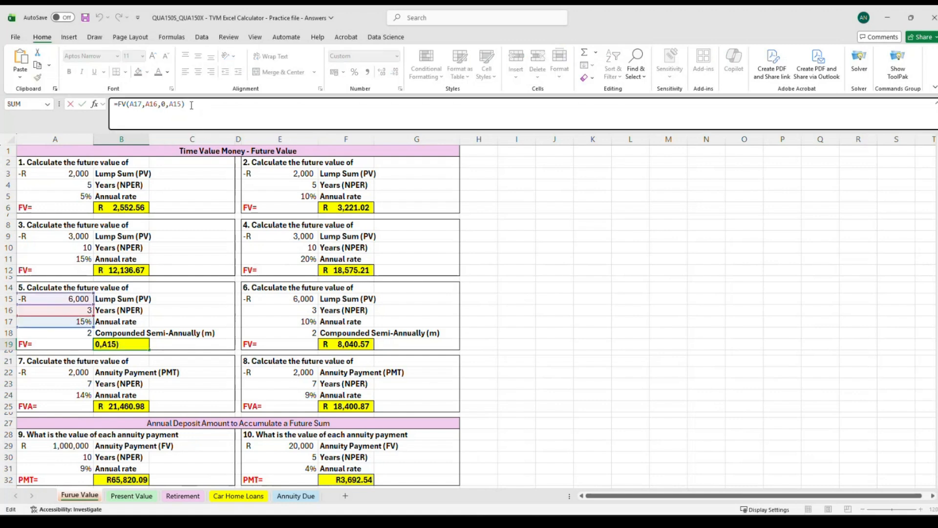
pyautogui.click(176, 104)
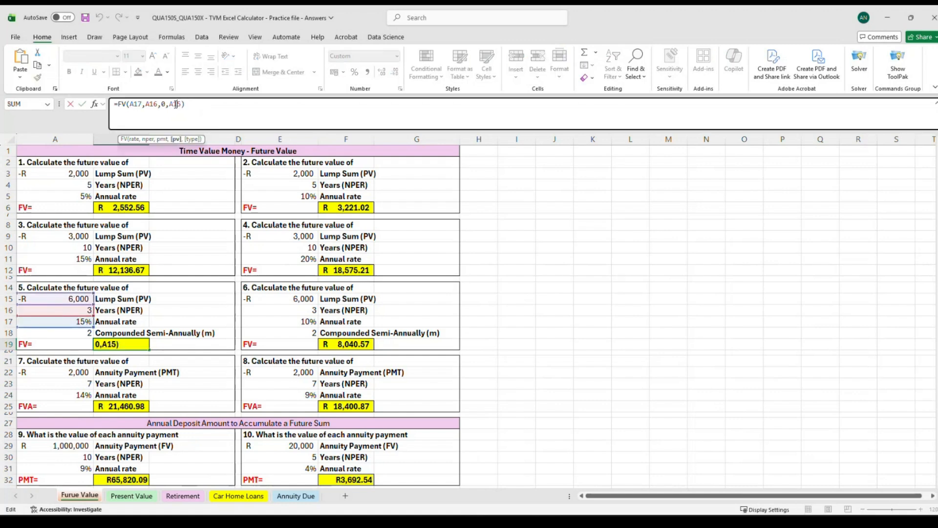
pyautogui.click(165, 104)
pyautogui.click(187, 105)
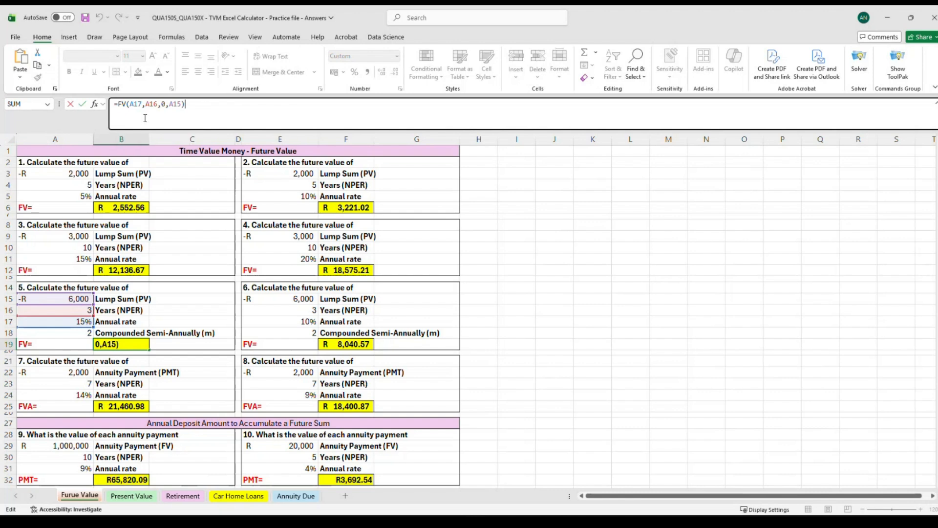
pyautogui.click(142, 104)
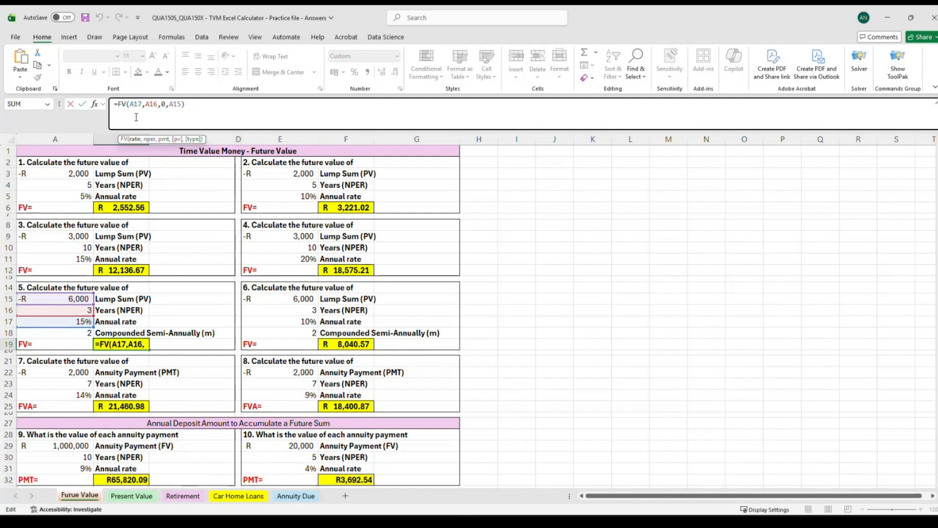
pyautogui.click(181, 113)
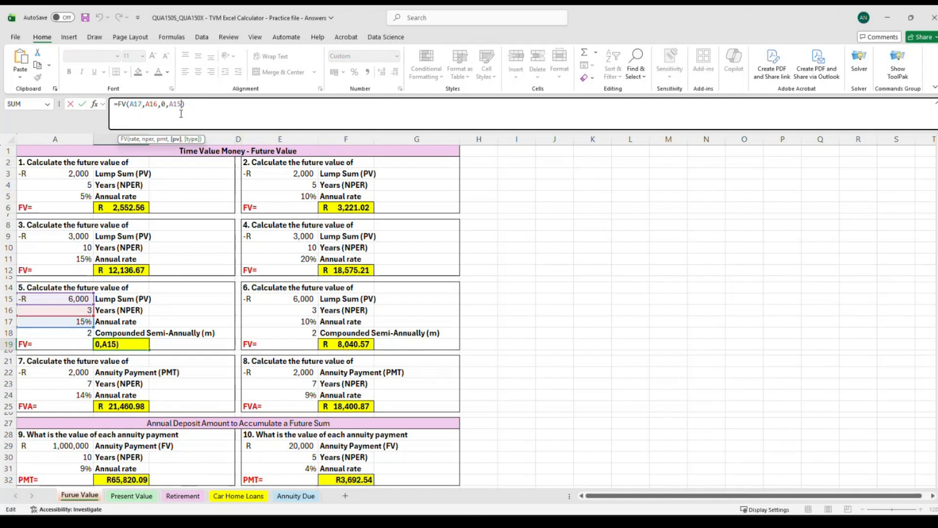
pyautogui.click(148, 105)
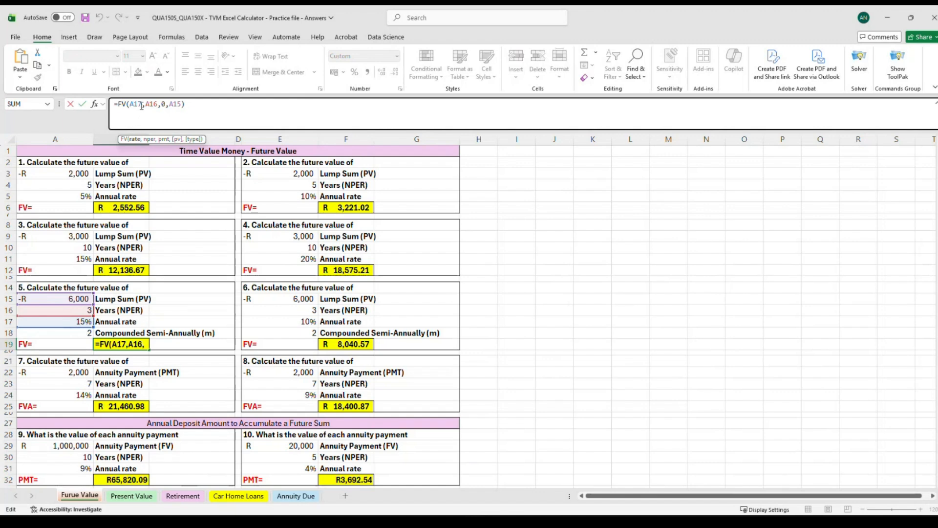
pyautogui.write('/')
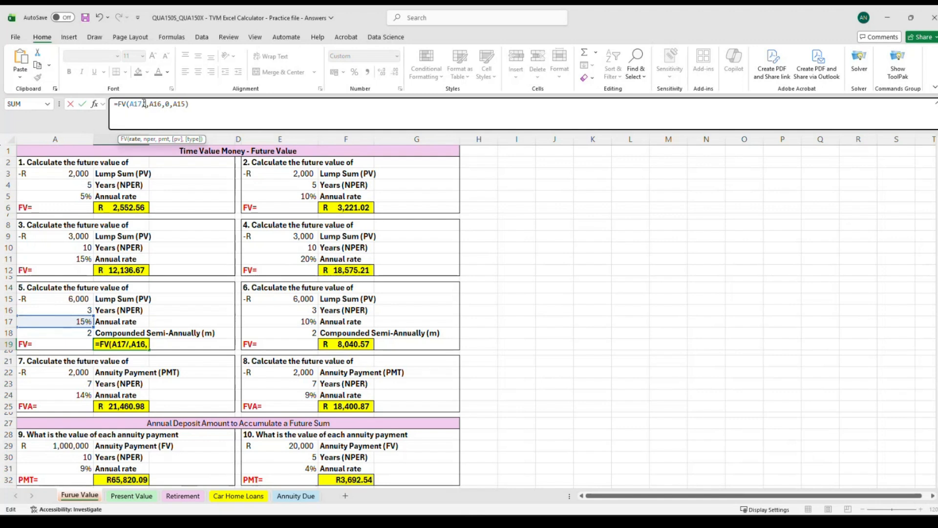
pyautogui.click(76, 332)
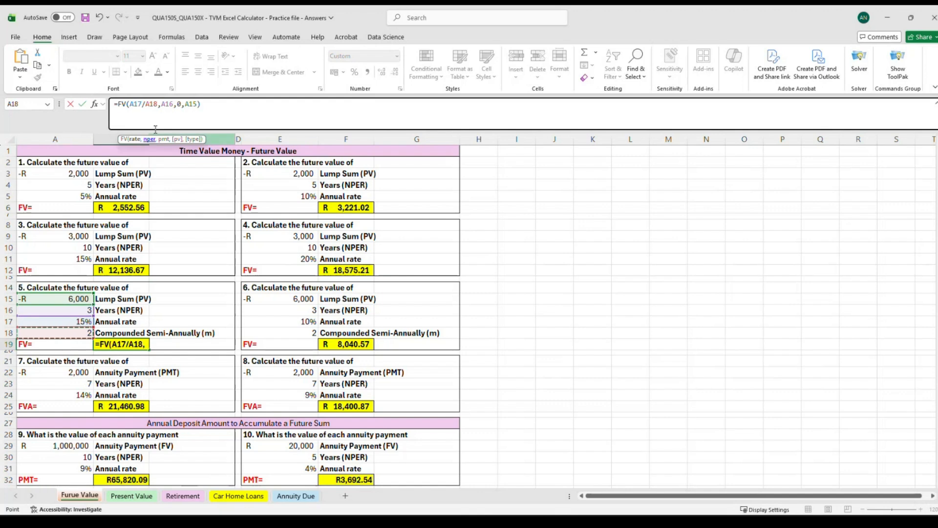
pyautogui.click(173, 105)
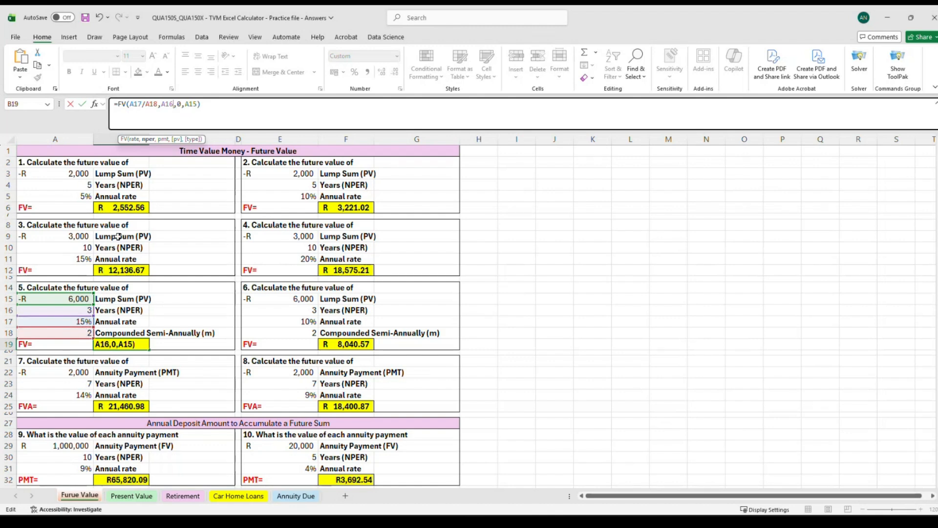
pyautogui.write('*')
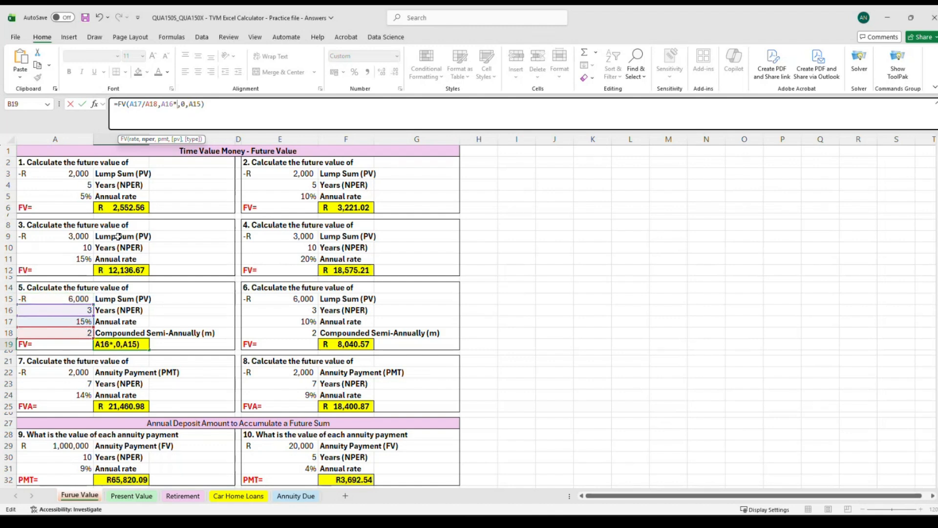
pyautogui.click(74, 333)
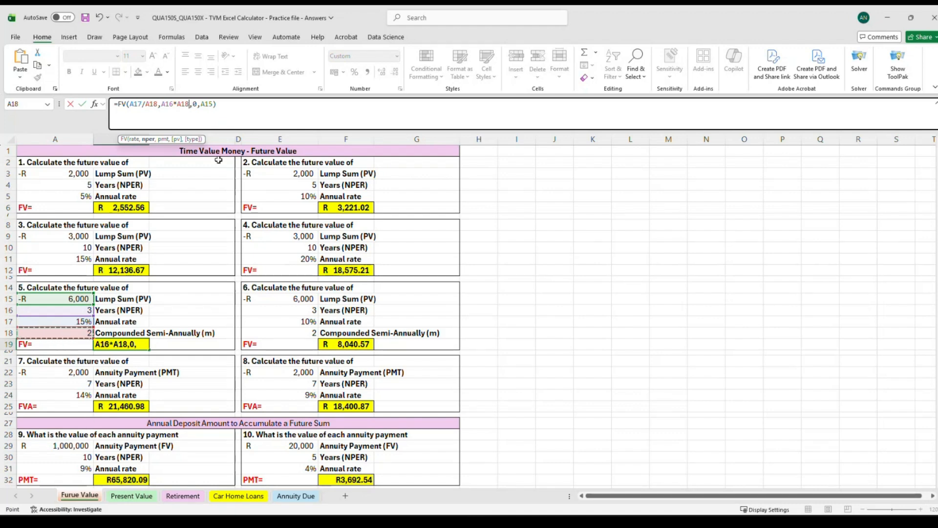
pyautogui.click(224, 104)
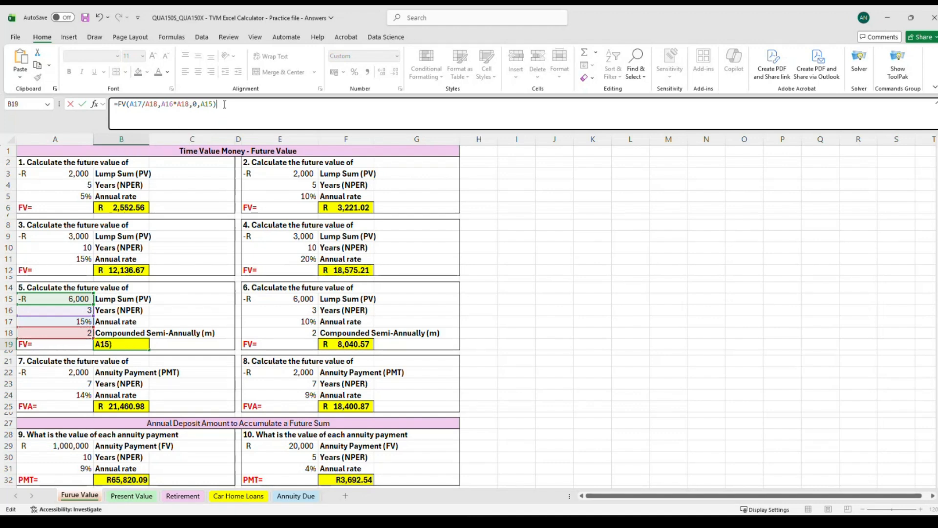
pyautogui.press('Return')
# Compare B19's new formula with the FV formula in F19 for question 6.
pyautogui.click(133, 347)
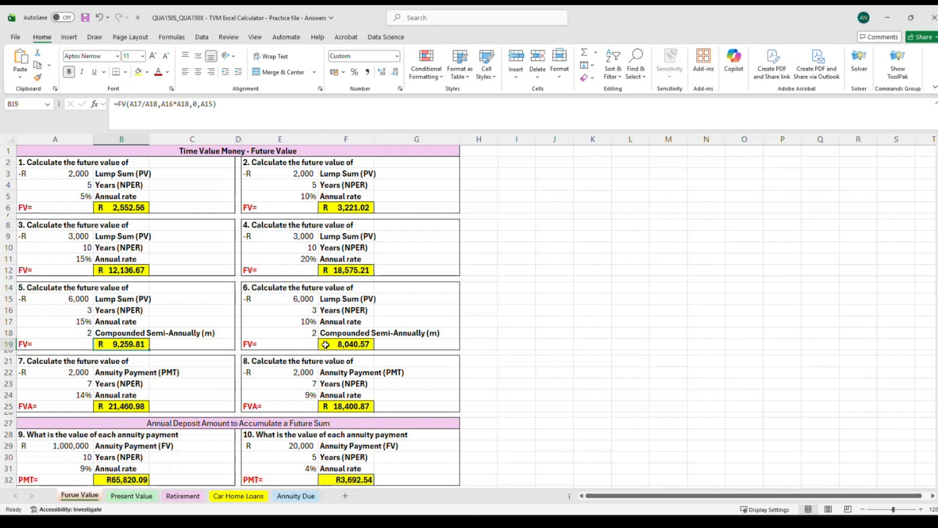
pyautogui.click(352, 348)
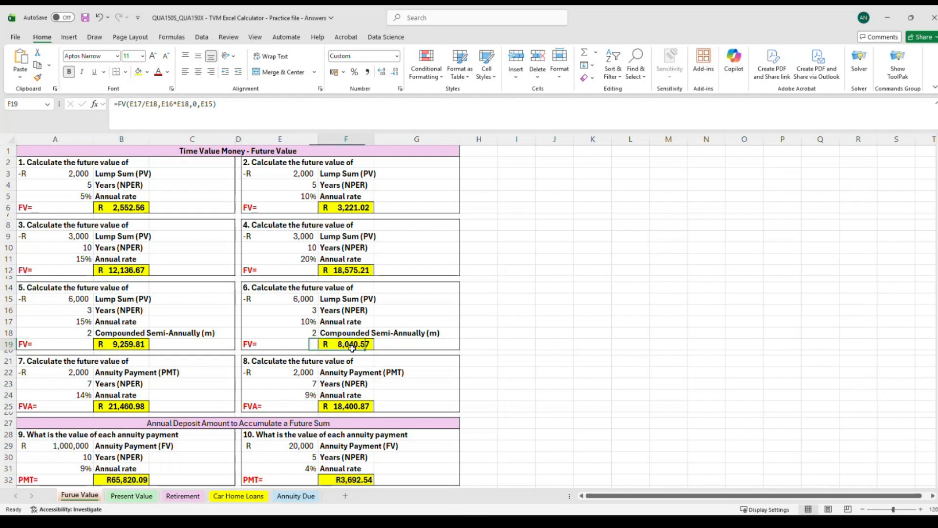
pyautogui.click(220, 101)
pyautogui.click(488, 326)
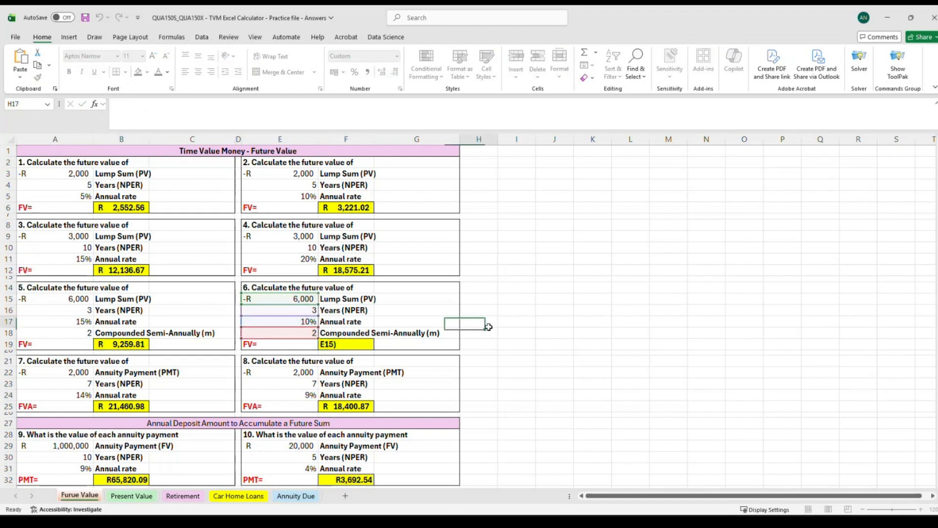
pyautogui.click(130, 342)
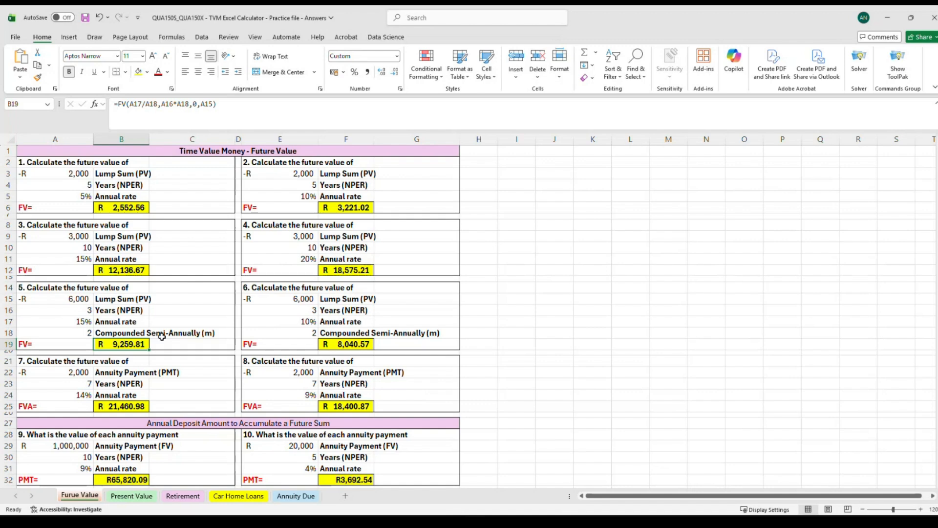
pyautogui.click(73, 335)
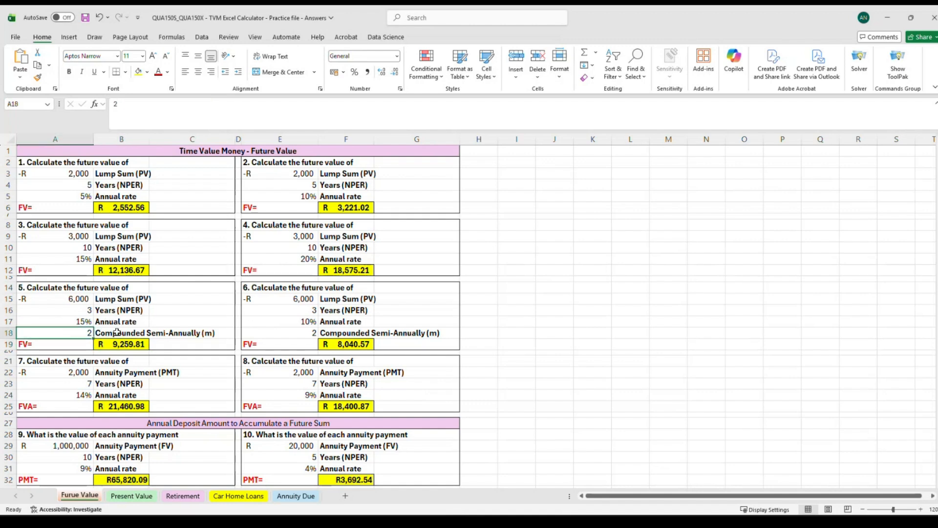
pyautogui.press('Right')
pyautogui.press('Down')
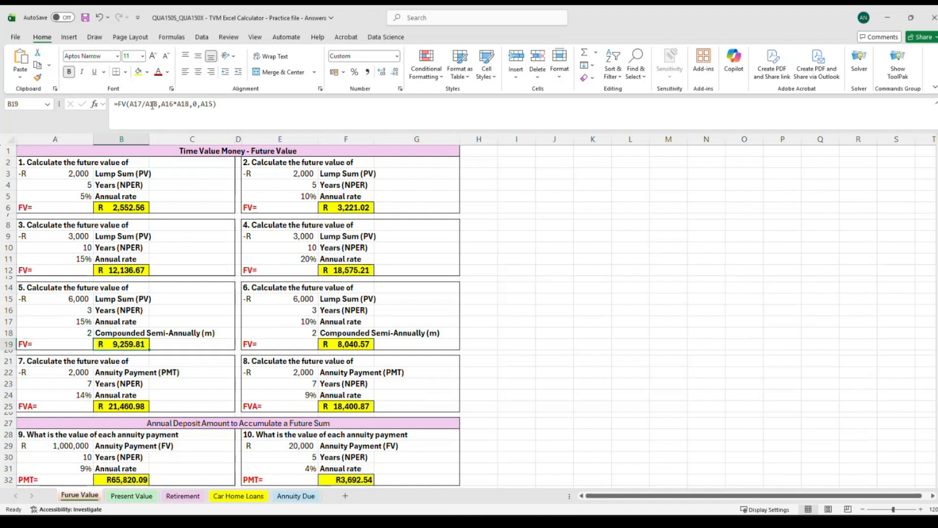
pyautogui.click(224, 102)
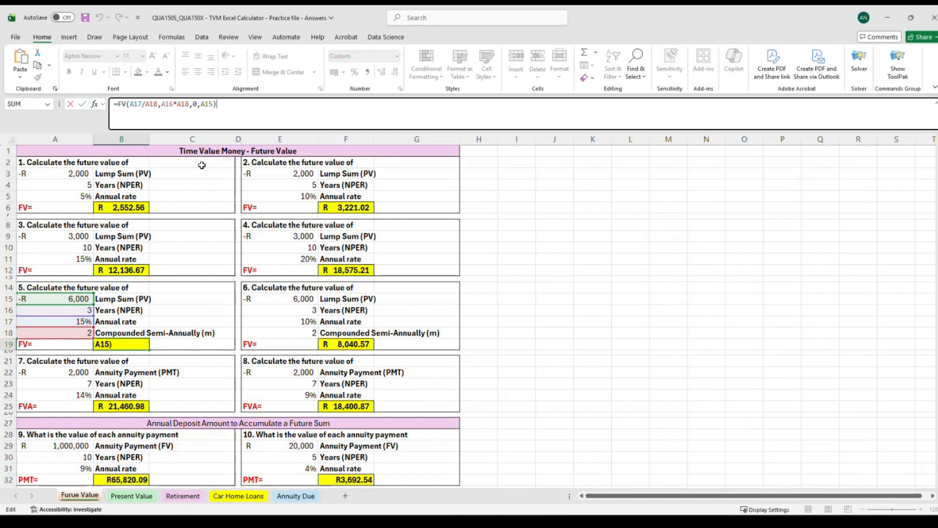
pyautogui.press('Return')
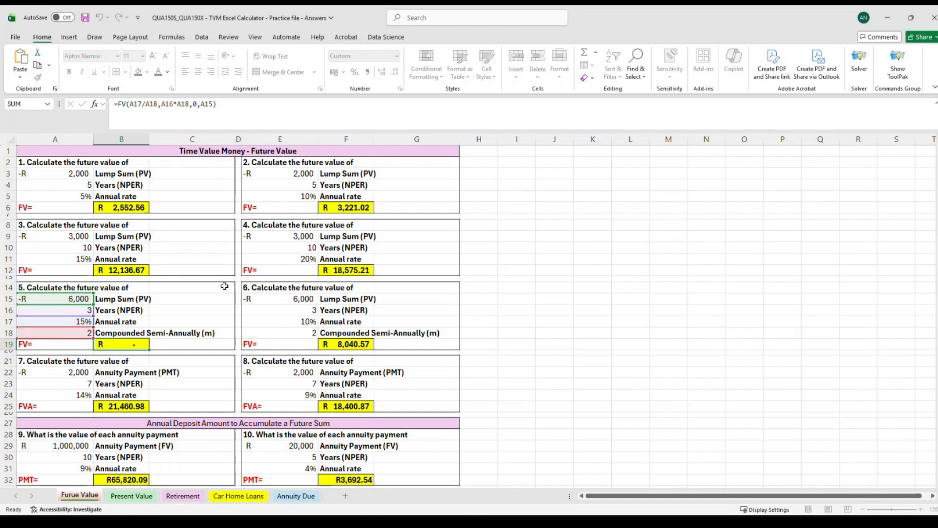
pyautogui.write('\\')
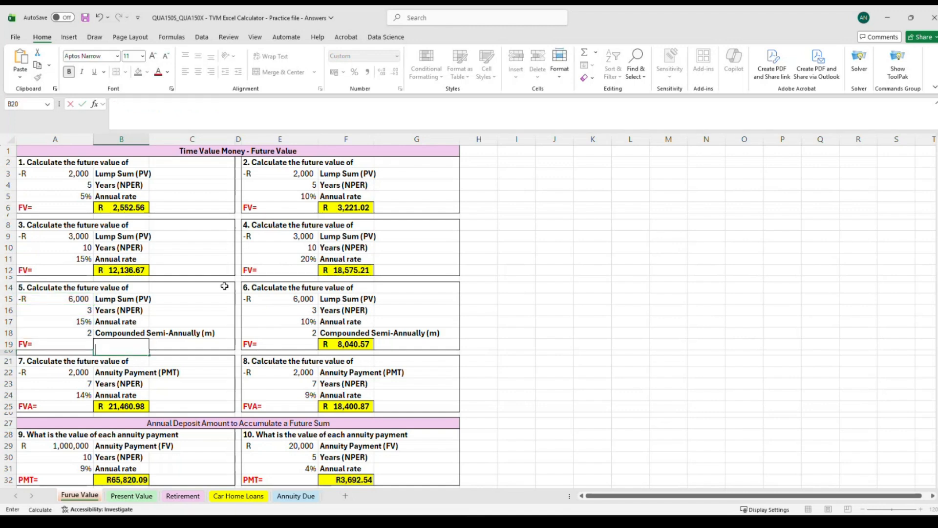
pyautogui.click(99, 18)
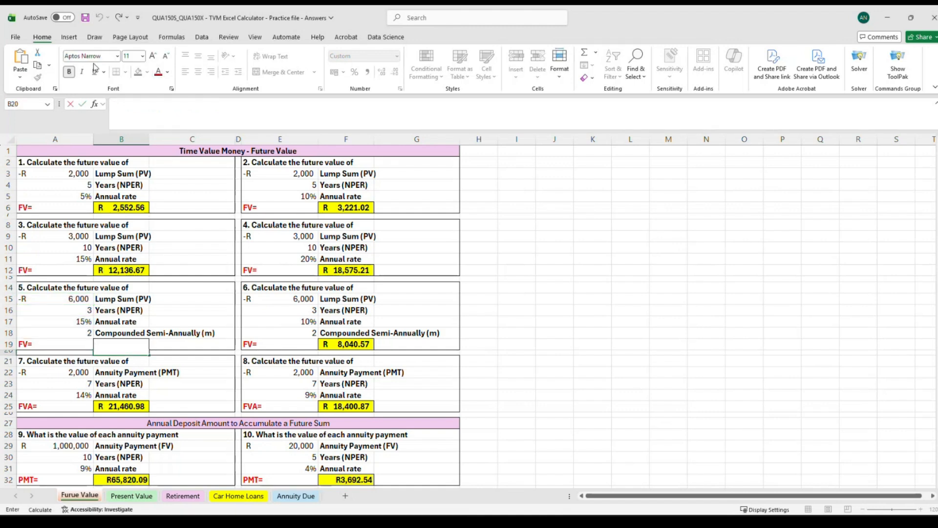
# Review the remaining questions, including question 7's annuity inputs and its FVA result in B25.
pyautogui.click(586, 384)
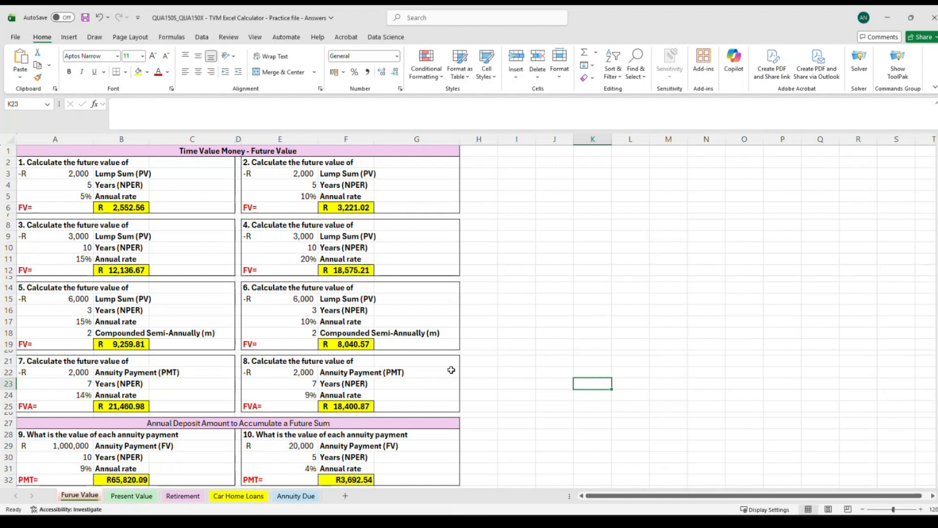
pyautogui.click(134, 342)
pyautogui.click(148, 372)
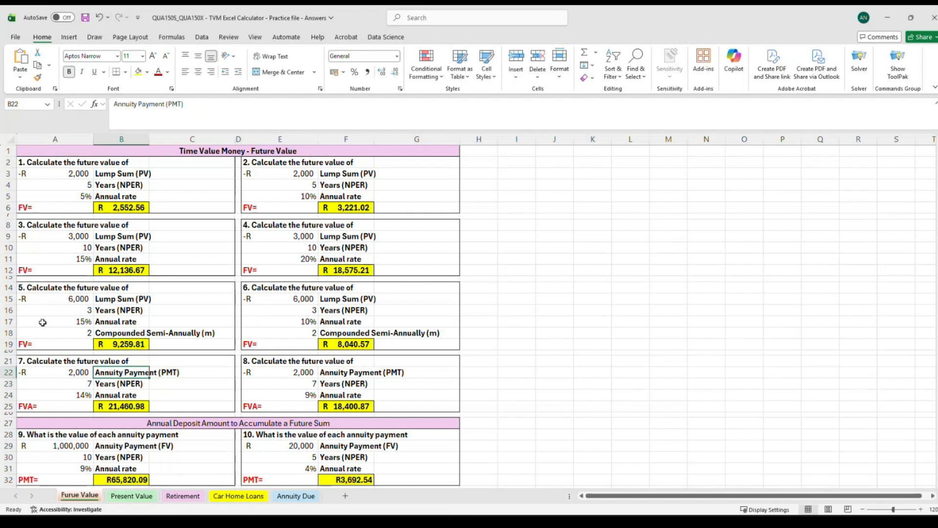
pyautogui.scroll(-2, 123, 386)
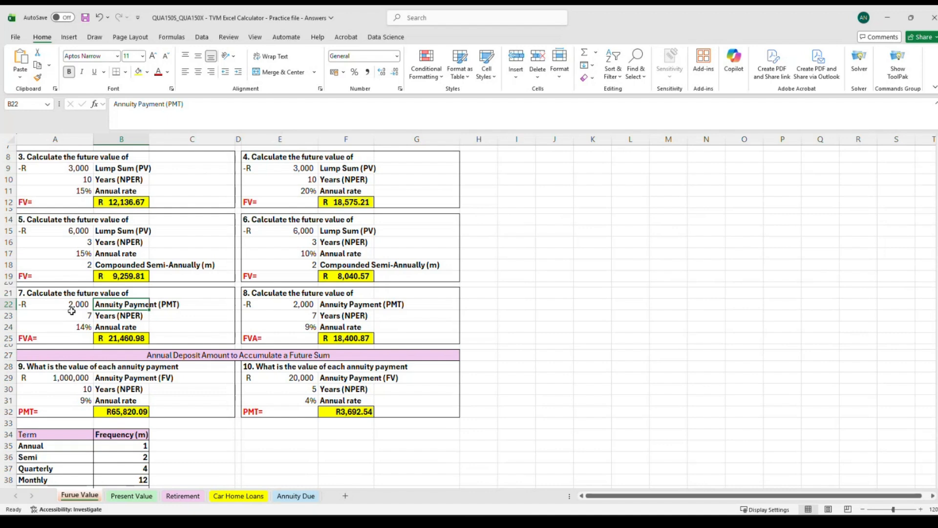
pyautogui.click(127, 340)
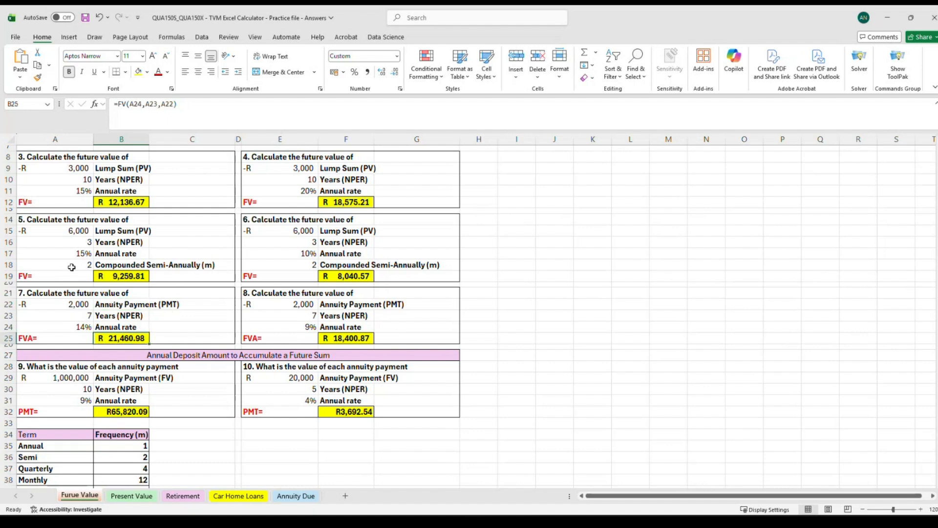
pyautogui.click(42, 275)
pyautogui.click(38, 202)
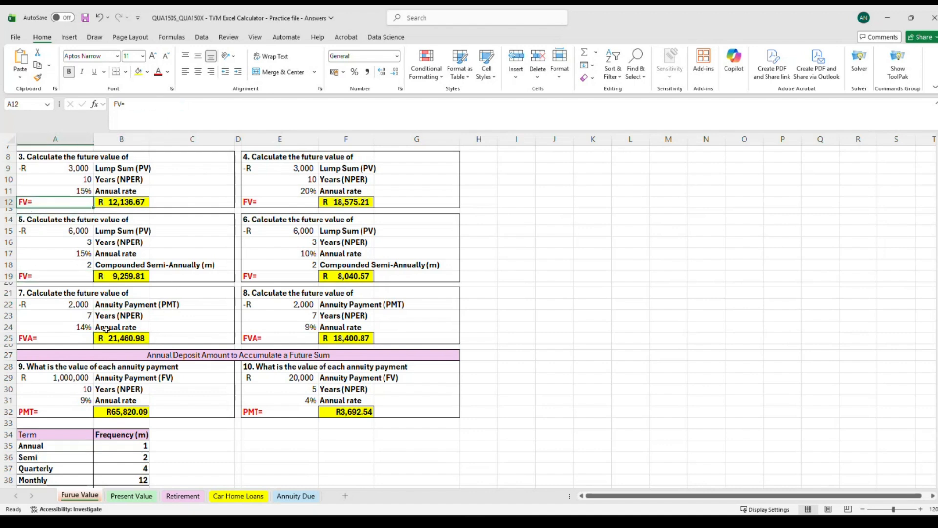
pyautogui.click(29, 294)
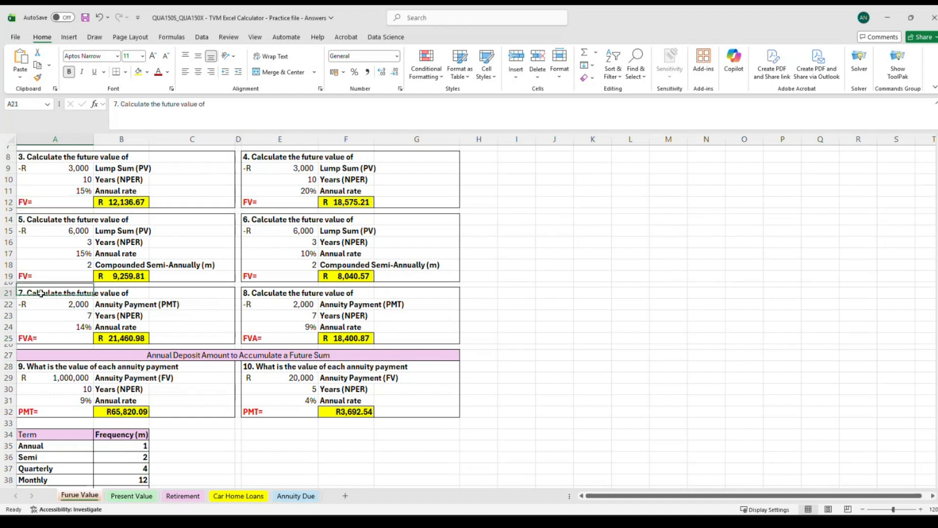
pyautogui.click(269, 293)
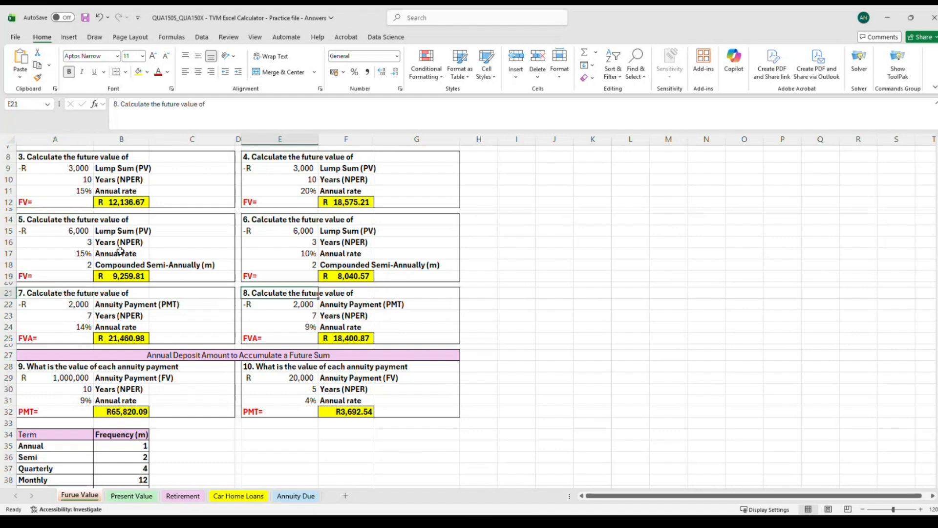
pyautogui.click(130, 234)
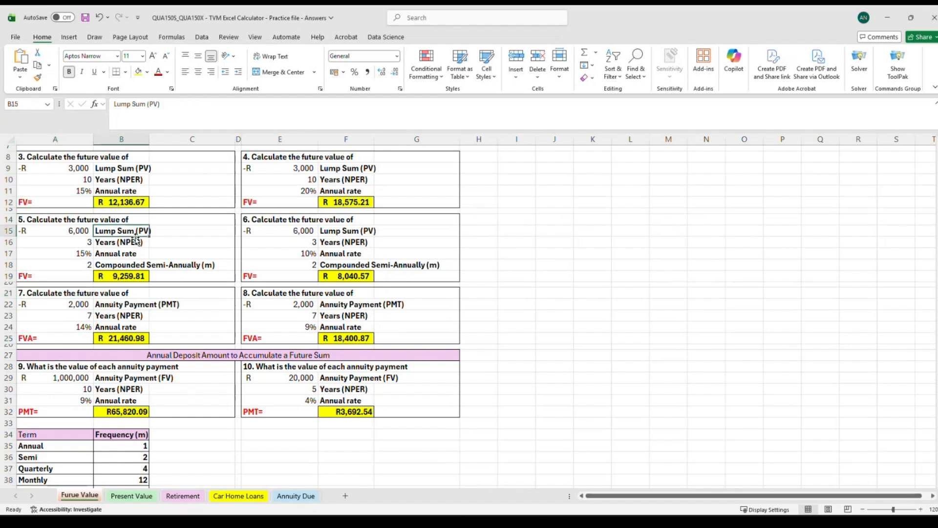
pyautogui.click(130, 159)
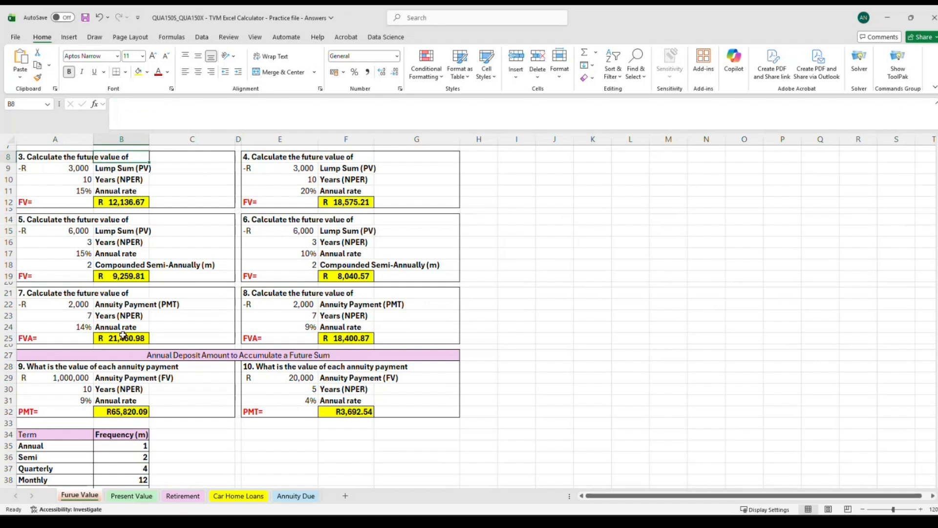
pyautogui.click(120, 304)
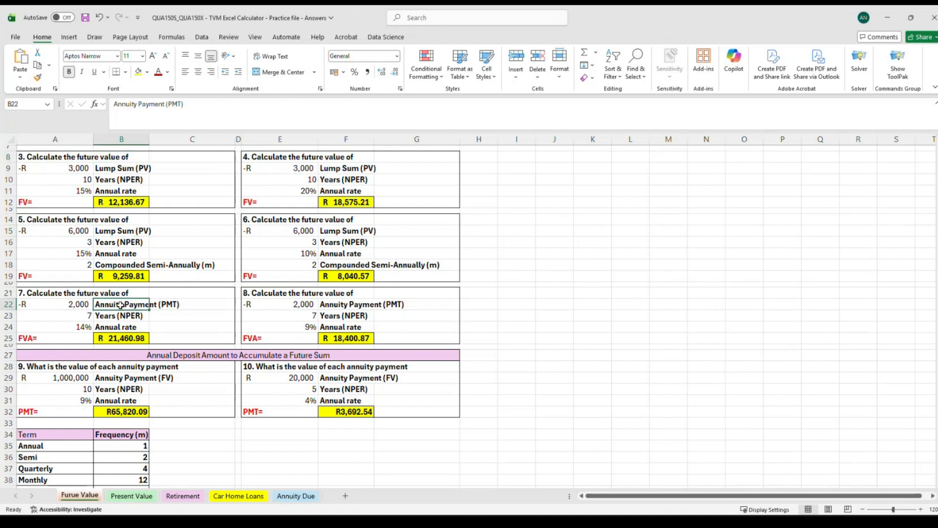
# Clear the existing FVA formula from B25 for question 7.
pyautogui.click(120, 337)
pyautogui.doubleClick(126, 337)
pyautogui.moveTo(162, 338); pyautogui.dragTo(95, 337)
pyautogui.press('BackSpace')
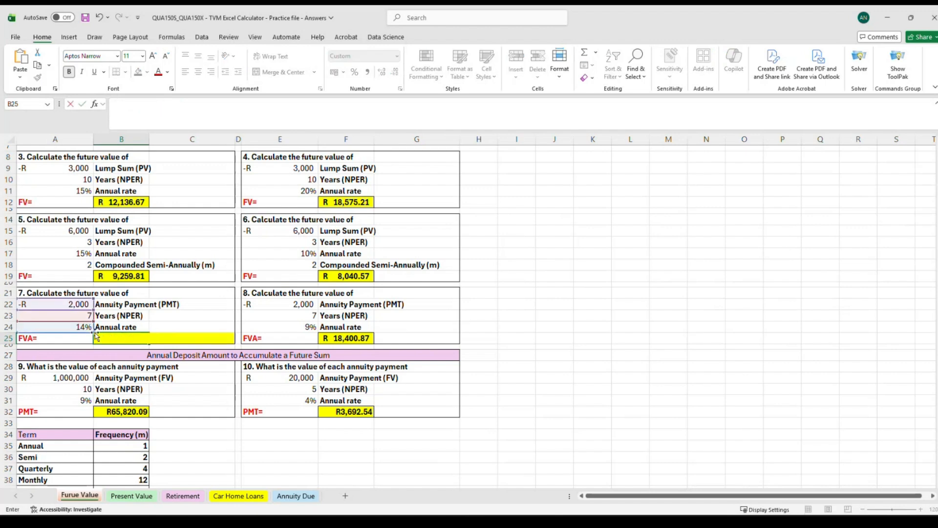
pyautogui.click(174, 305)
pyautogui.click(117, 339)
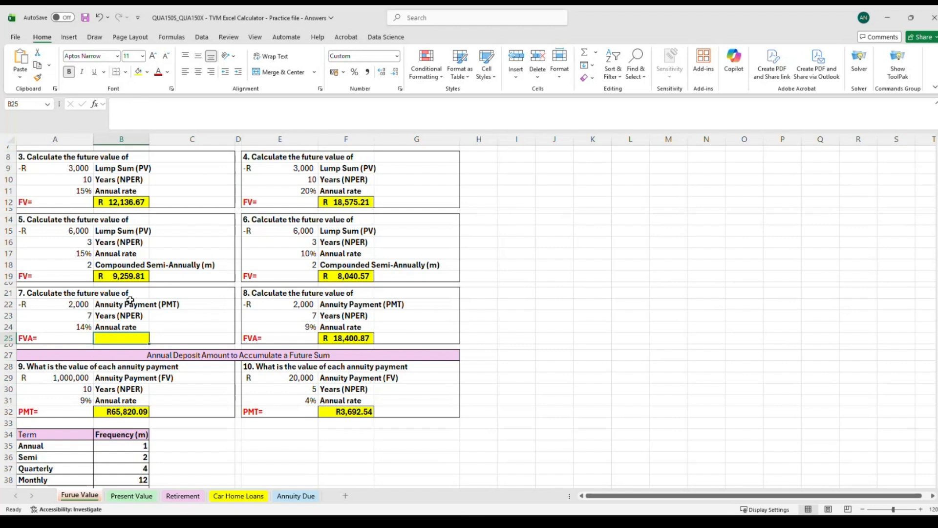
# Enter =FV(A24,A23,A22) in B25, using the annual rate, years and annuity payment of question 7.
pyautogui.moveTo(360, 307); pyautogui.dragTo(357, 327)
pyautogui.moveTo(136, 306); pyautogui.dragTo(128, 328)
pyautogui.click(112, 340)
pyautogui.write('=fv')
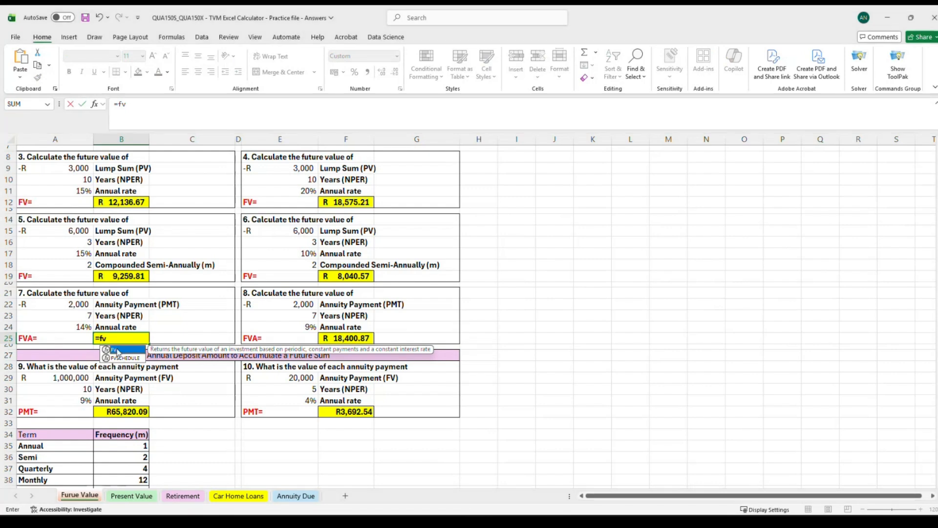
pyautogui.doubleClick(117, 351)
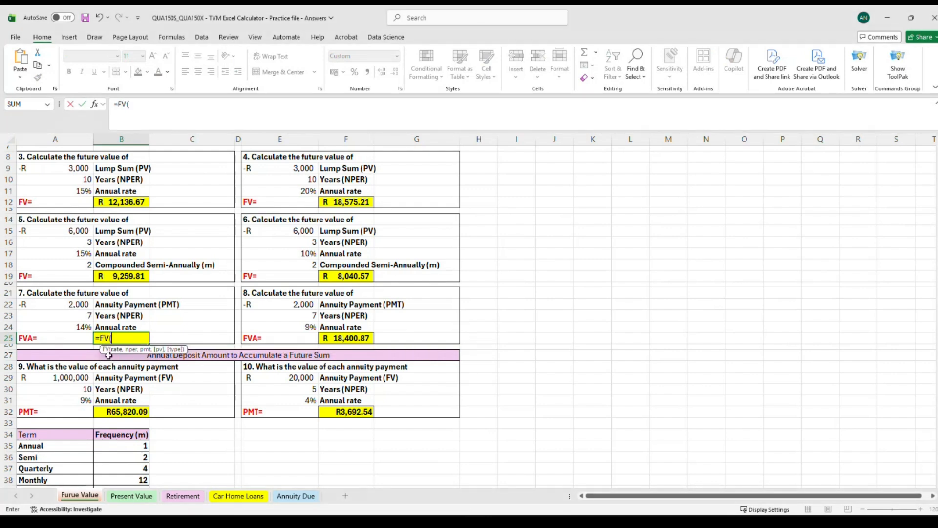
pyautogui.click(73, 327)
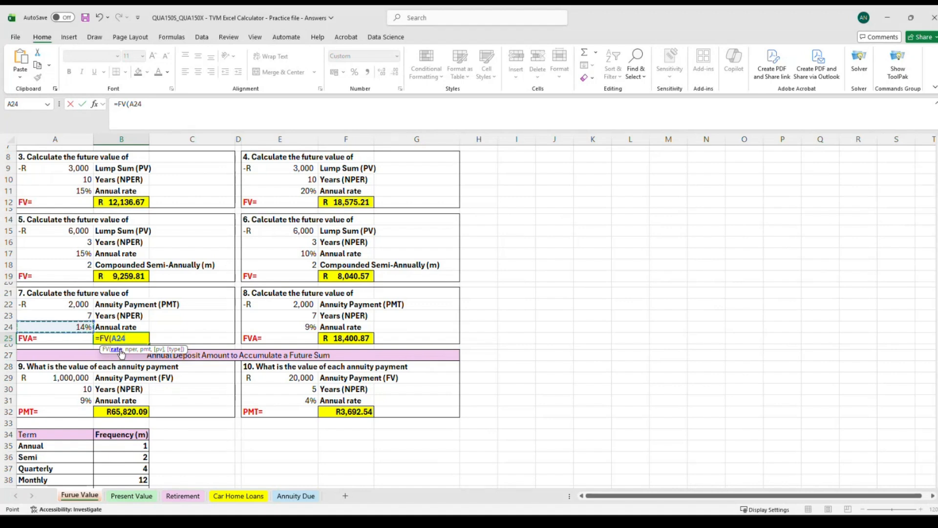
pyautogui.write(',')
pyautogui.click(81, 315)
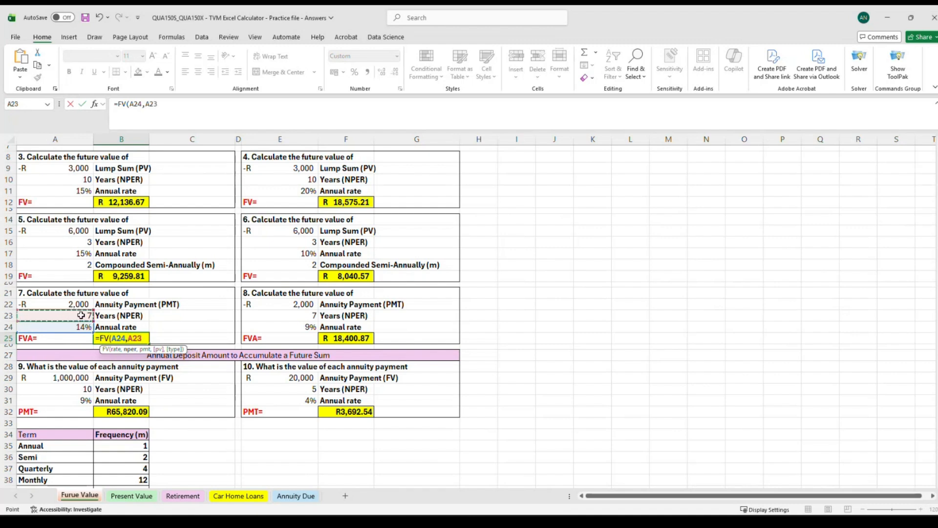
pyautogui.write(',')
pyautogui.click(52, 302)
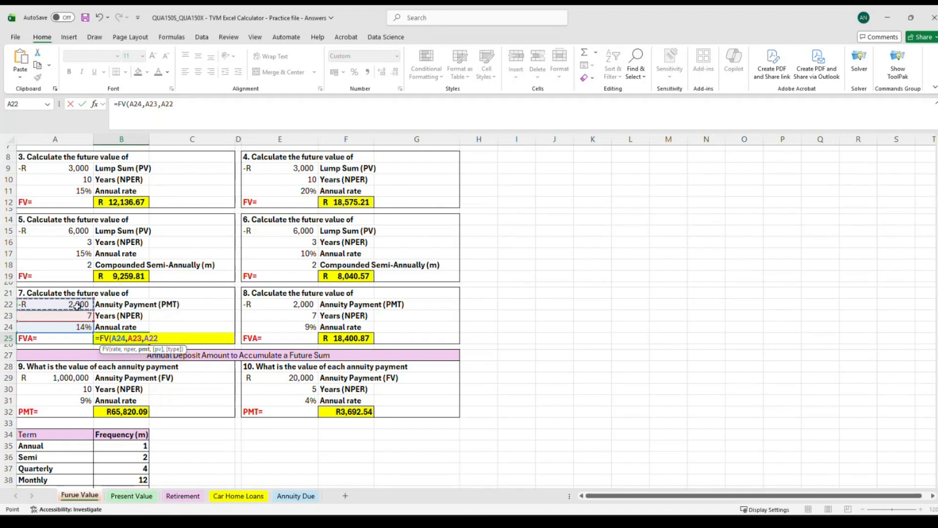
pyautogui.write(')')
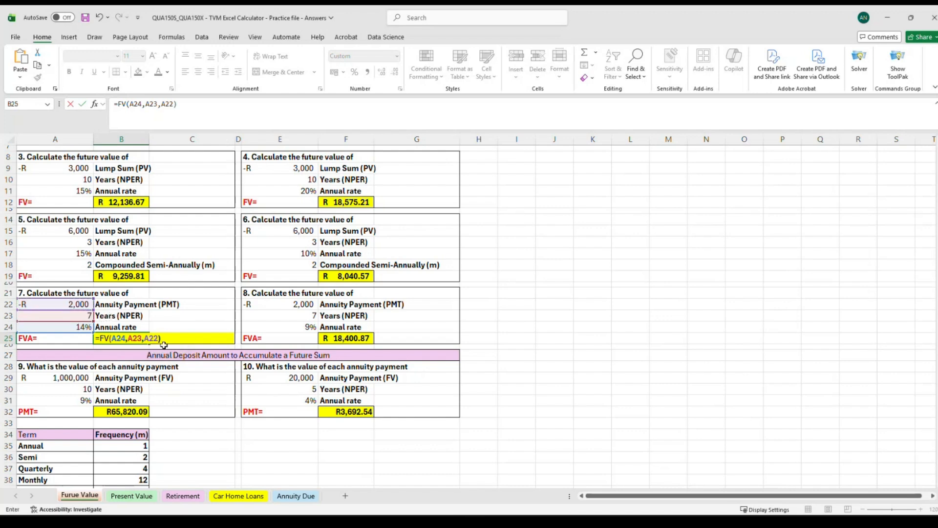
pyautogui.press('Return')
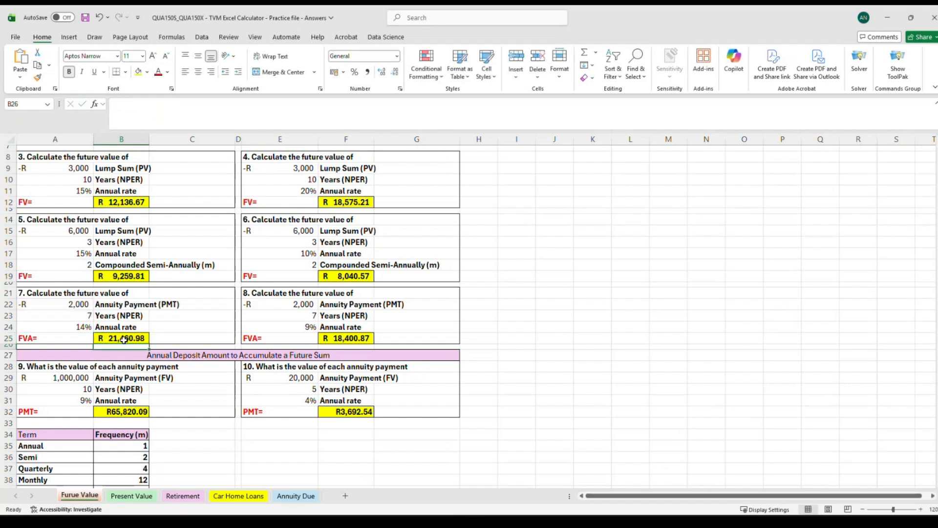
# Compare B25's annuity FV formula with question 3's lump-sum FV formula in B12 and their input cells.
pyautogui.click(124, 339)
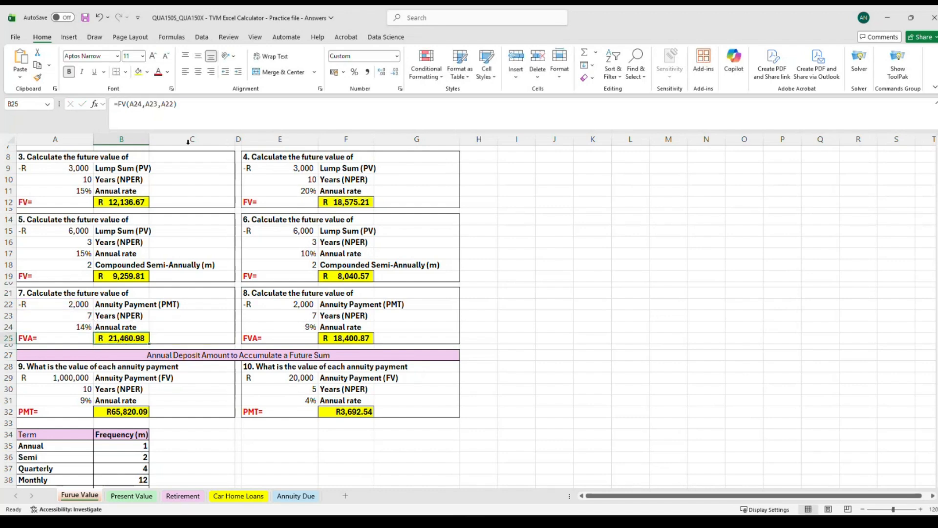
pyautogui.click(197, 110)
pyautogui.click(168, 325)
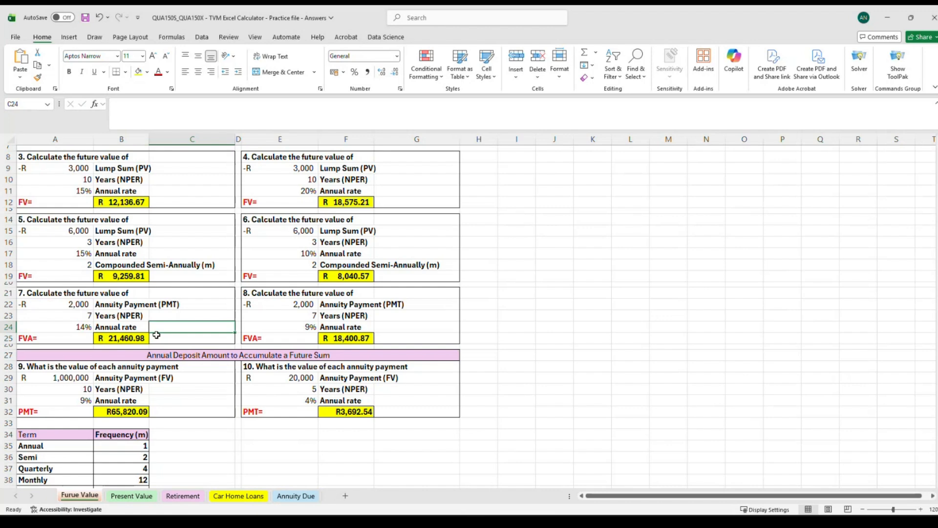
pyautogui.click(126, 338)
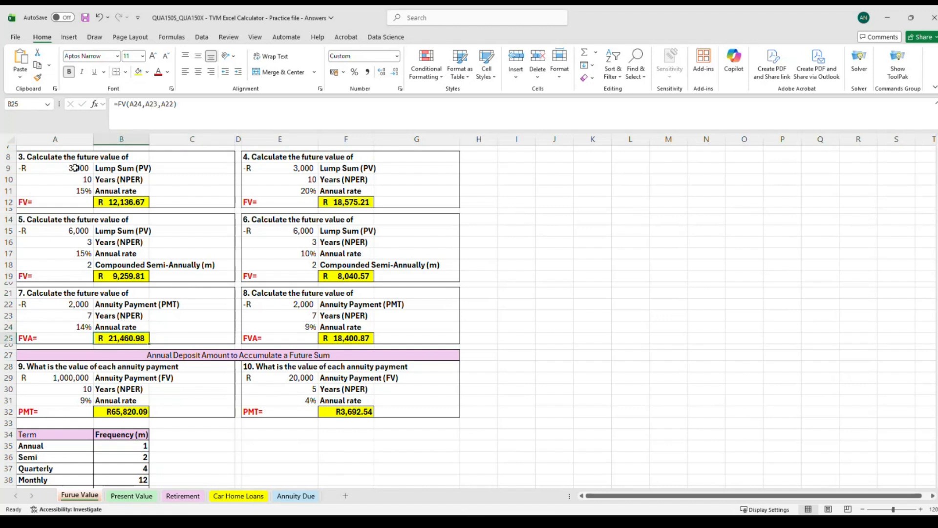
pyautogui.moveTo(100, 168); pyautogui.dragTo(113, 192)
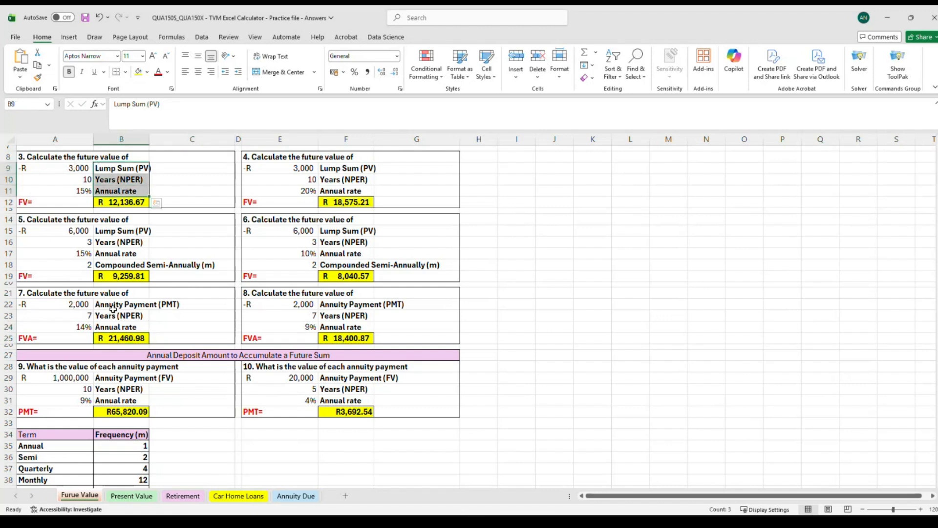
pyautogui.moveTo(112, 309); pyautogui.dragTo(117, 327)
pyautogui.click(118, 200)
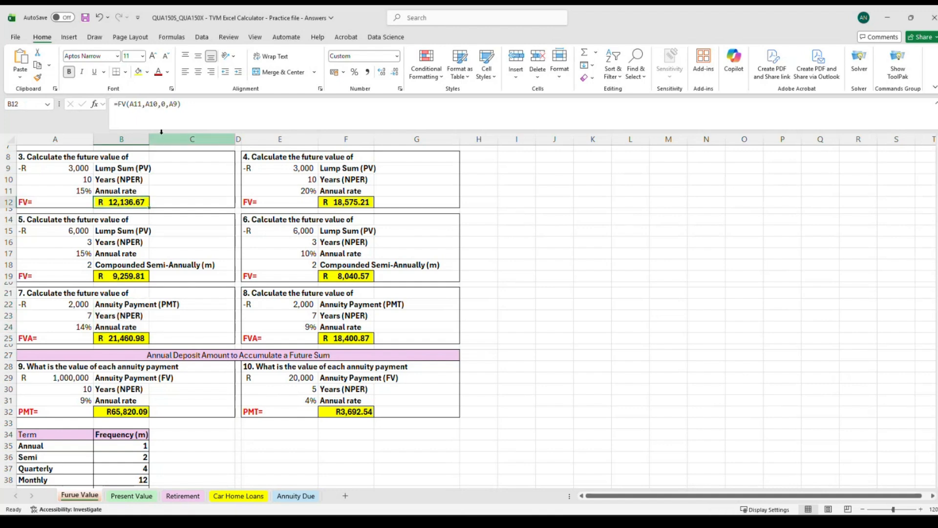
pyautogui.click(115, 337)
pyautogui.click(125, 305)
pyautogui.click(123, 170)
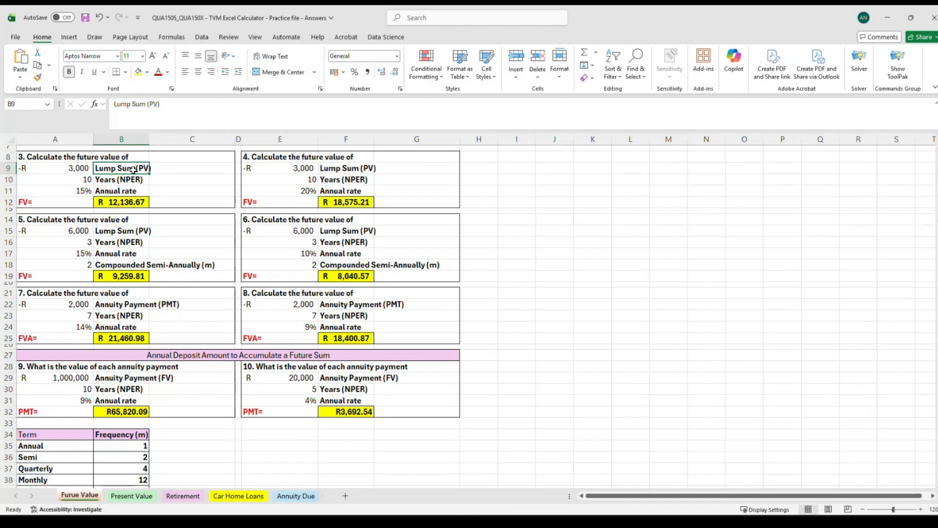
pyautogui.click(128, 203)
pyautogui.click(185, 113)
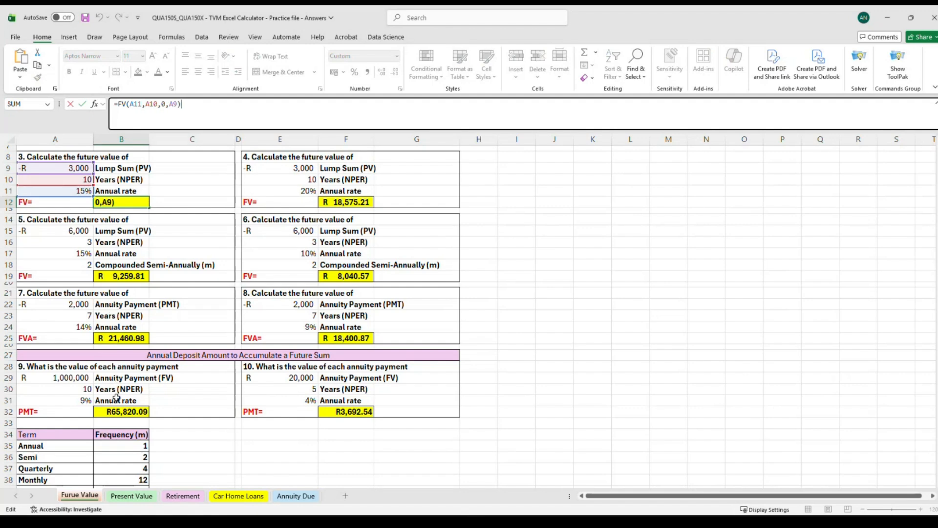
pyautogui.click(135, 341)
pyautogui.click(176, 118)
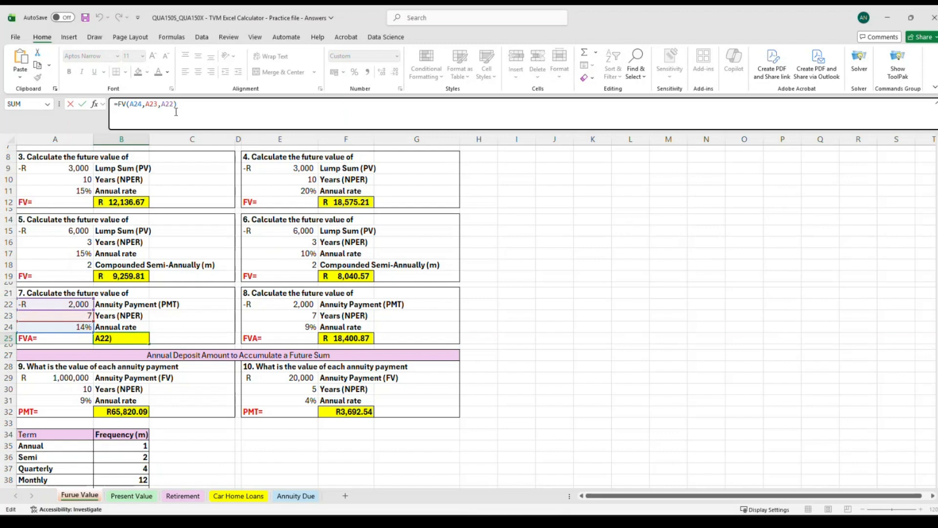
pyautogui.click(537, 326)
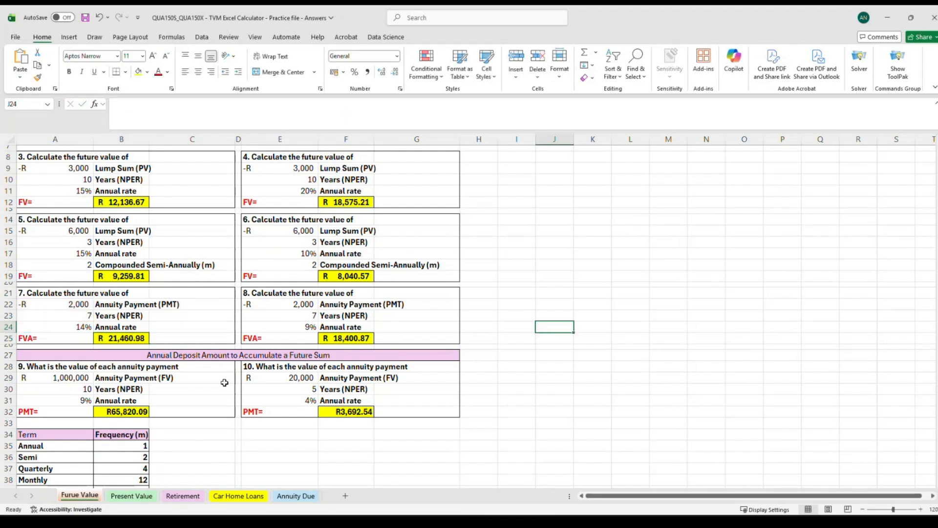
# Delete the PMT formula in B32 for question 9 after reviewing its input cells.
pyautogui.click(123, 391)
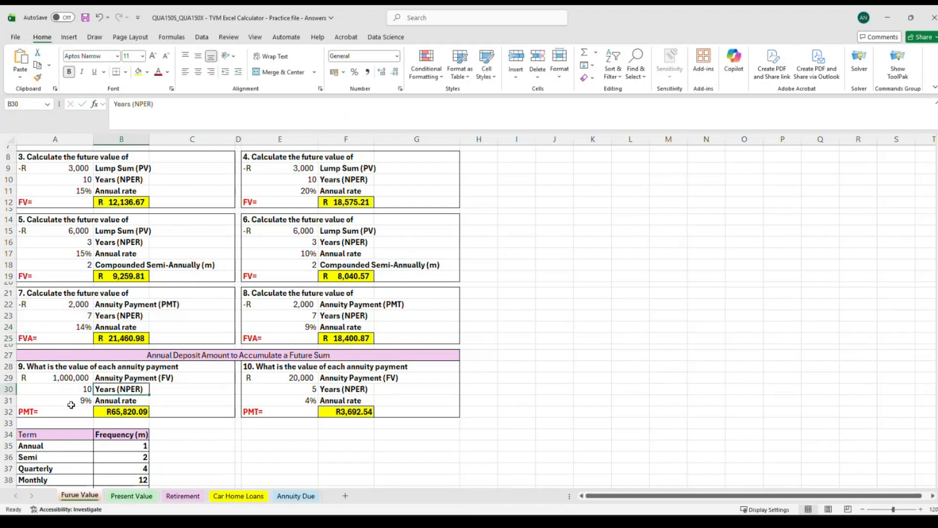
pyautogui.click(45, 412)
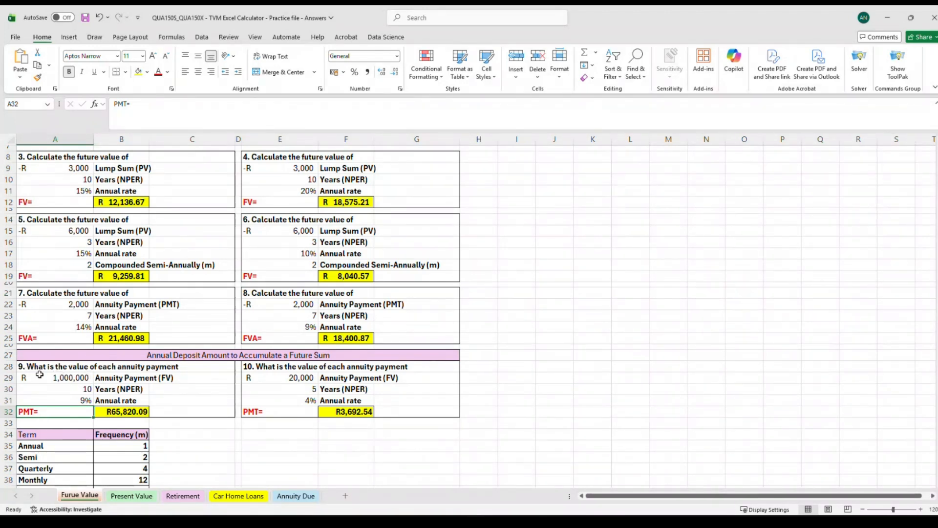
pyautogui.click(121, 410)
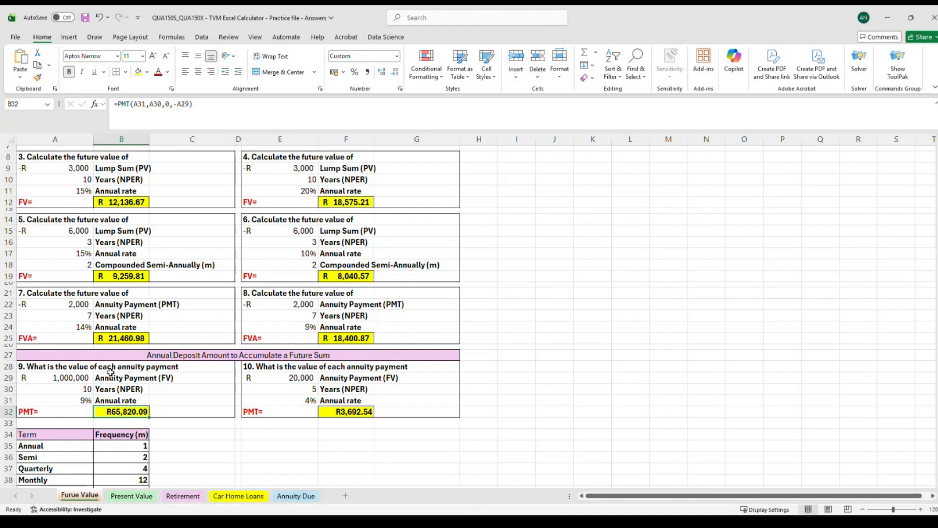
pyautogui.moveTo(112, 377); pyautogui.dragTo(123, 400)
pyautogui.click(199, 378)
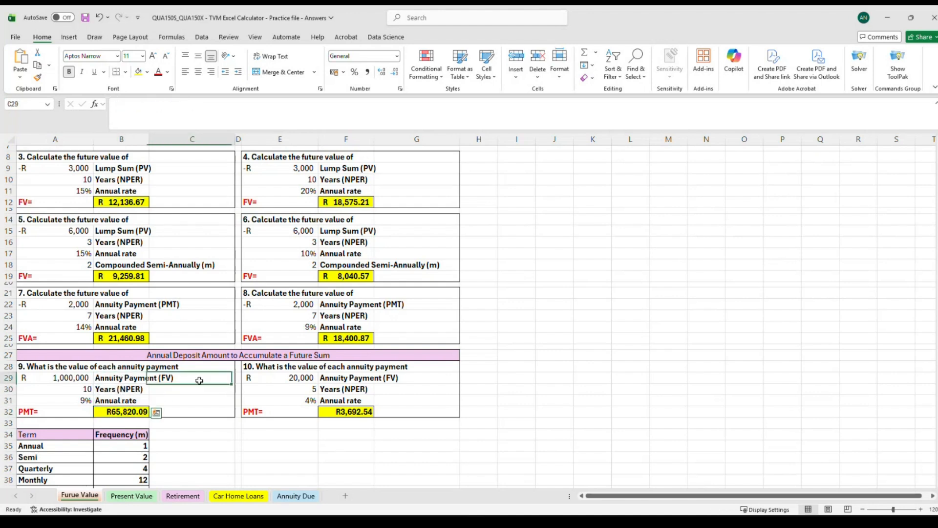
pyautogui.click(137, 409)
pyautogui.press('Delete')
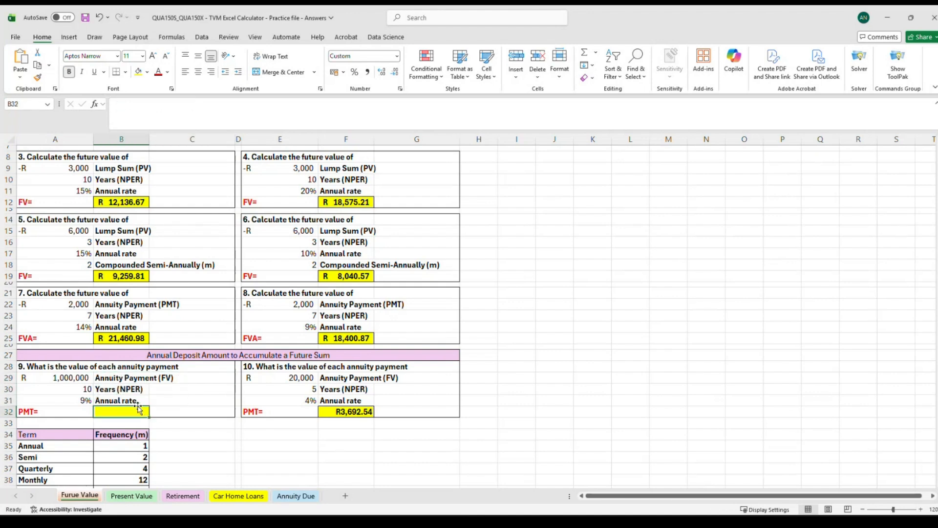
# Review the questions across the sheet from question 1 through question 10.
pyautogui.click(189, 433)
pyautogui.click(134, 412)
pyautogui.scroll(3, 40, 323)
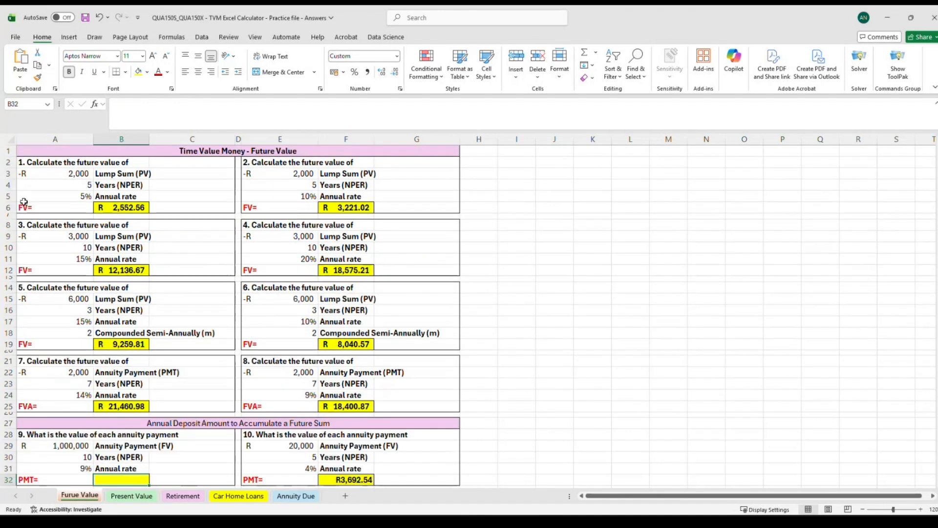
pyautogui.click(247, 342)
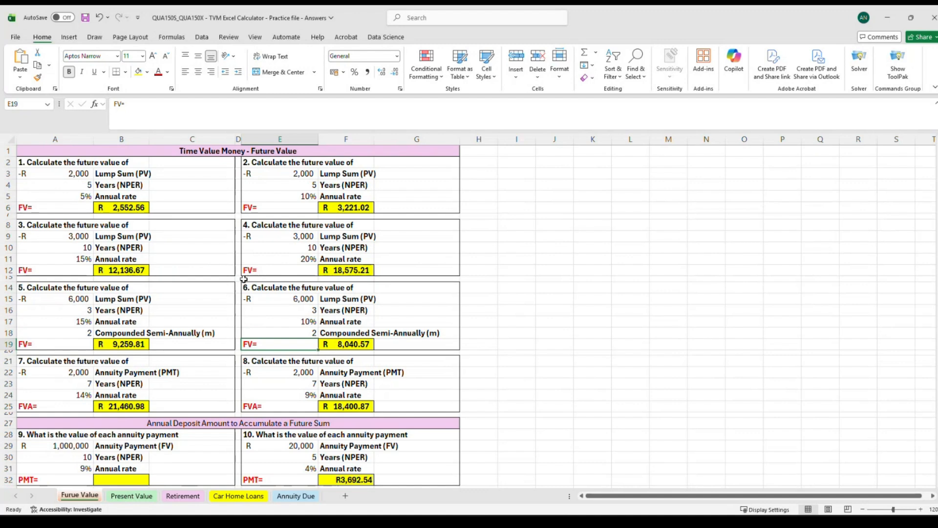
pyautogui.click(243, 280)
pyautogui.click(303, 165)
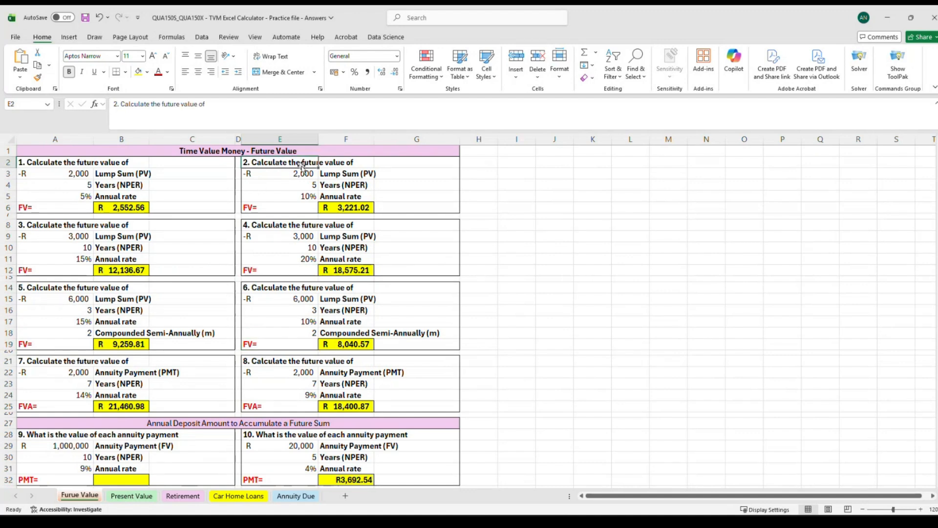
pyautogui.click(272, 285)
pyautogui.click(250, 361)
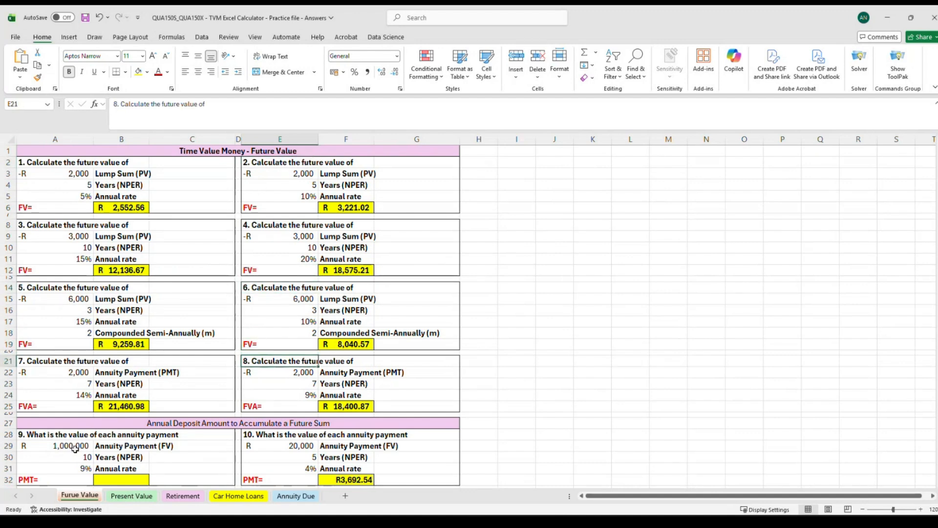
pyautogui.click(61, 435)
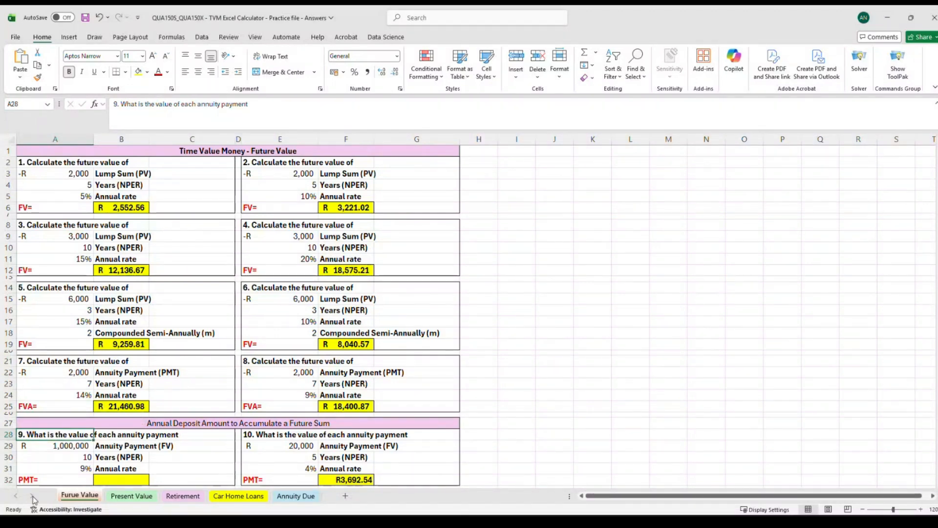
pyautogui.scroll(-2, 83, 425)
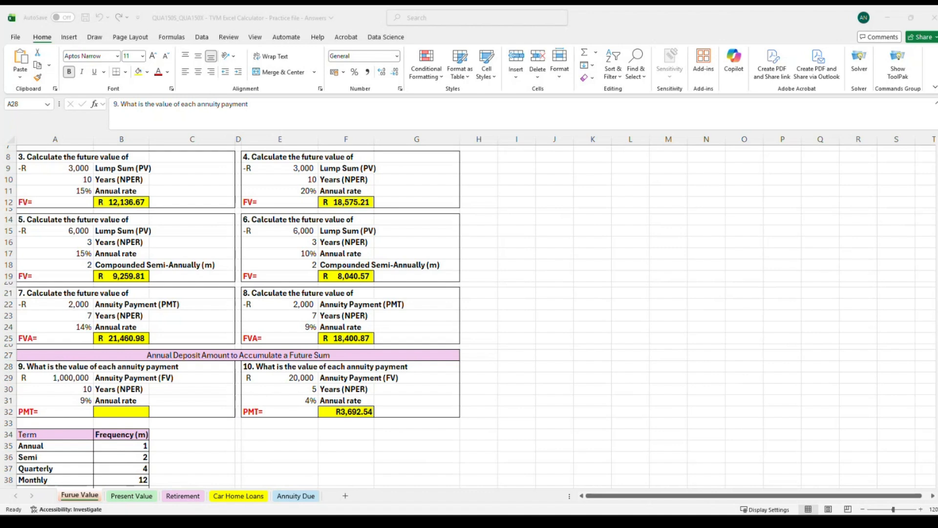
# Enter =PMT(A31,A30,0,A29) in B32, using question 9's annual rate, years and future value.
pyautogui.click(116, 409)
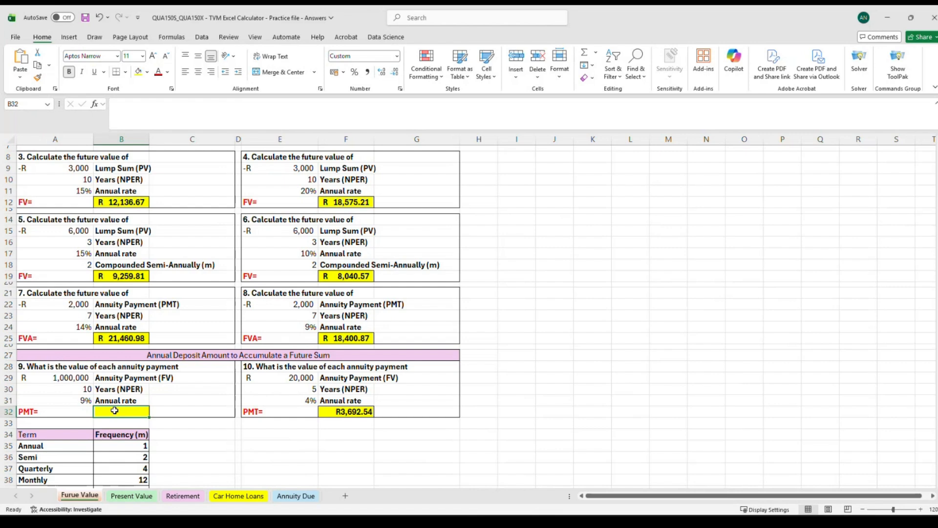
pyautogui.write('=pmt')
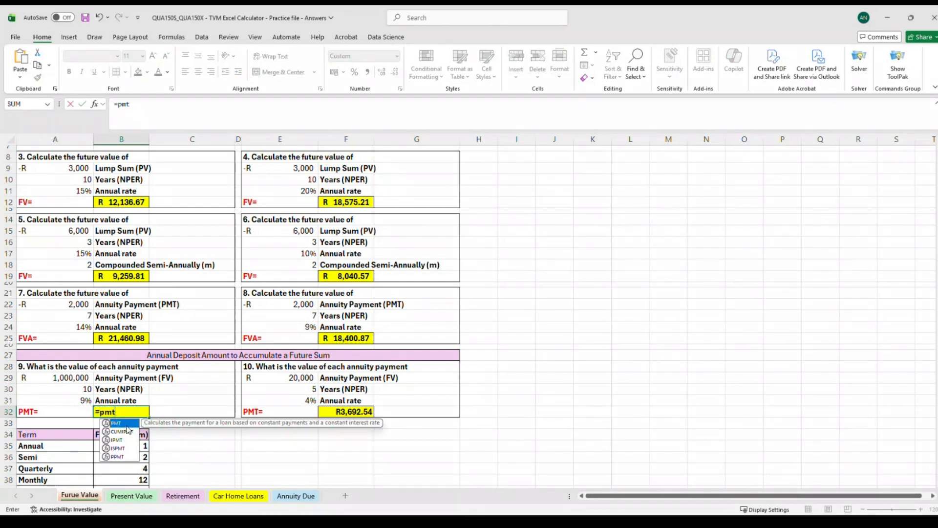
pyautogui.press('Tab')
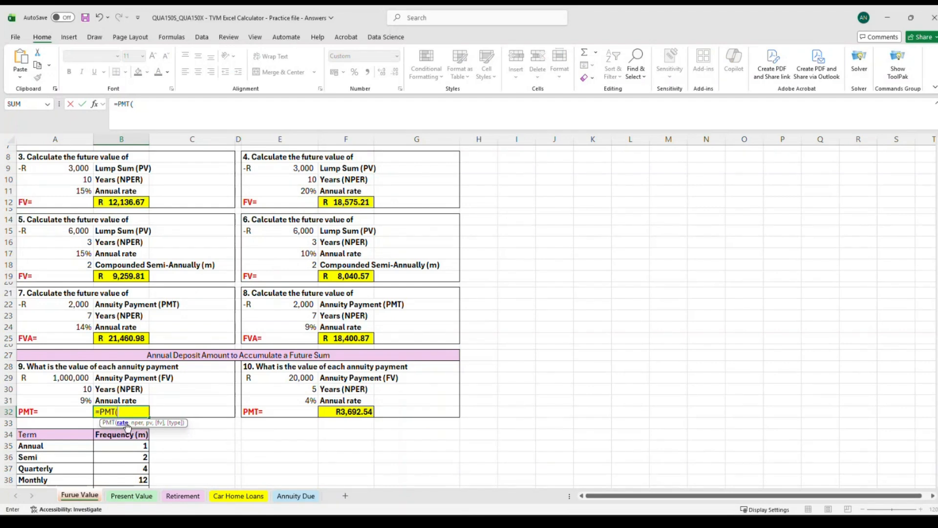
pyautogui.click(65, 400)
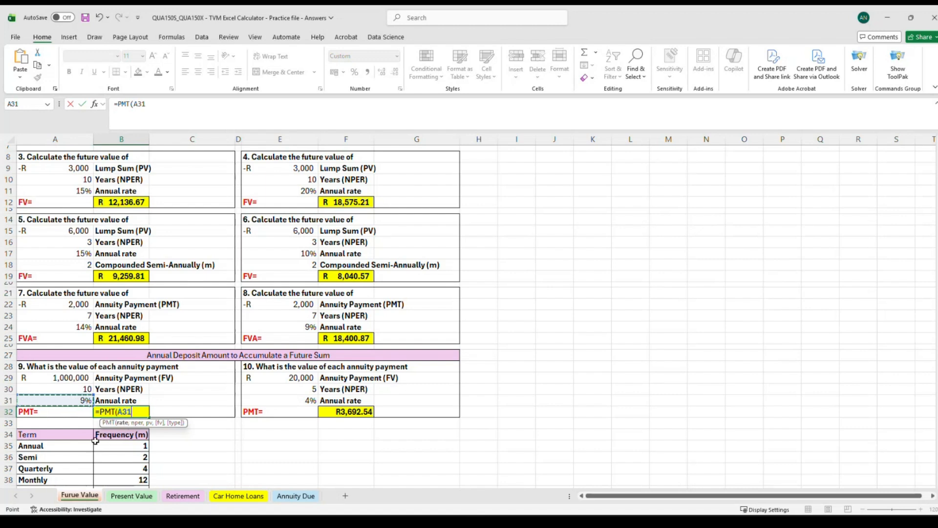
pyautogui.write(',')
pyautogui.press('BackSpace')
pyautogui.write(',')
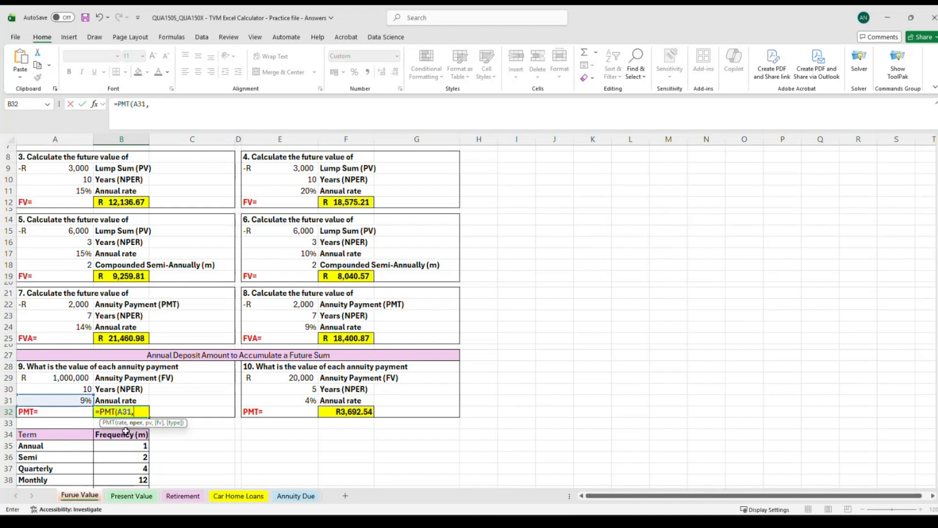
pyautogui.click(65, 390)
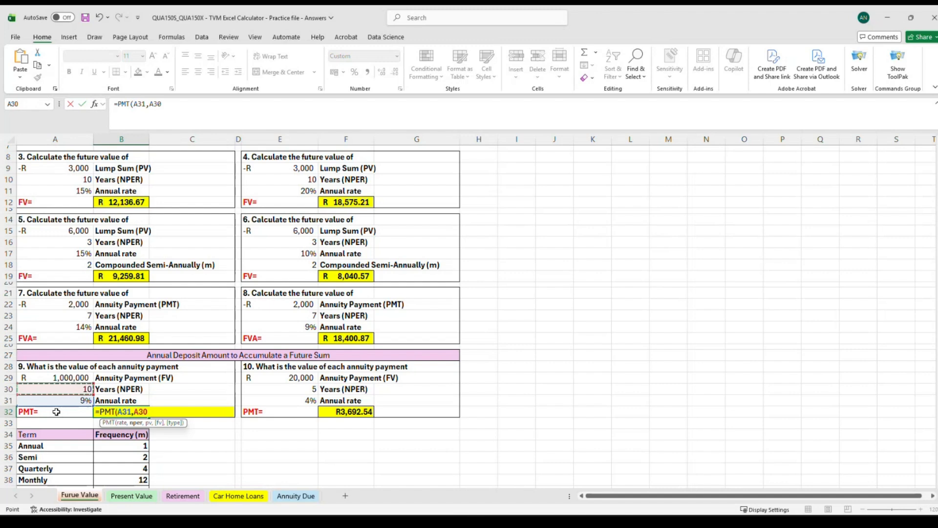
pyautogui.write(',')
pyautogui.write('0')
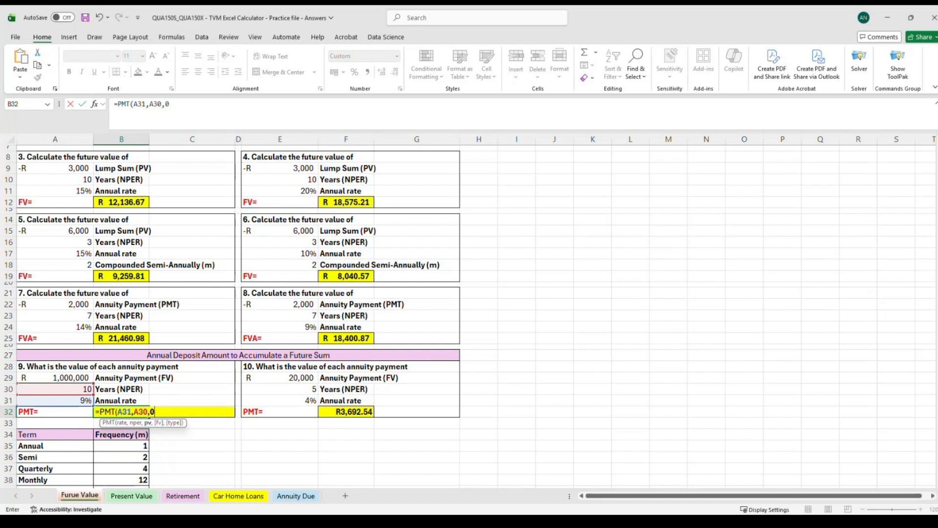
pyautogui.write(',')
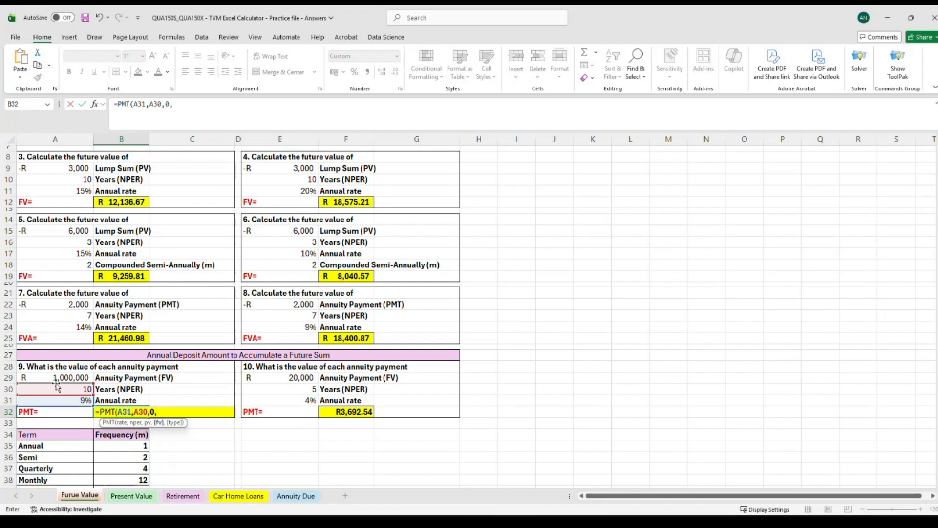
pyautogui.click(69, 377)
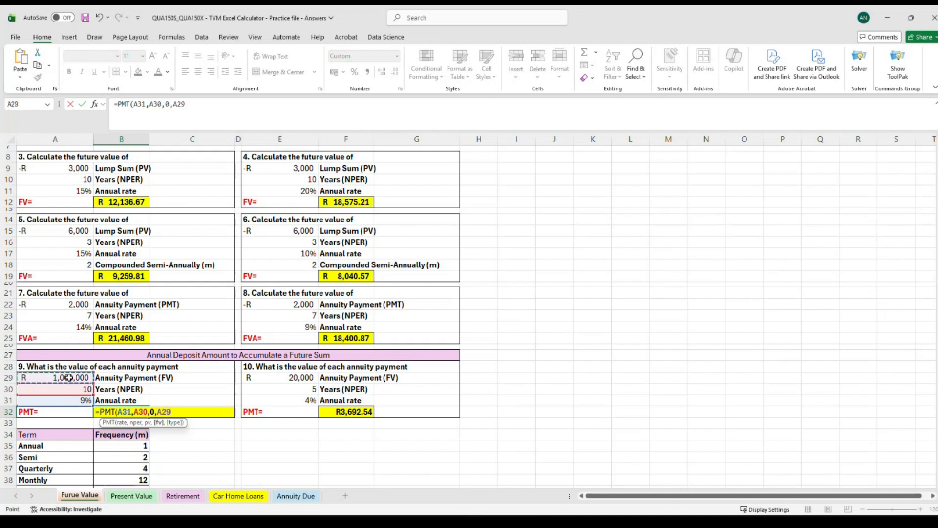
pyautogui.write(')')
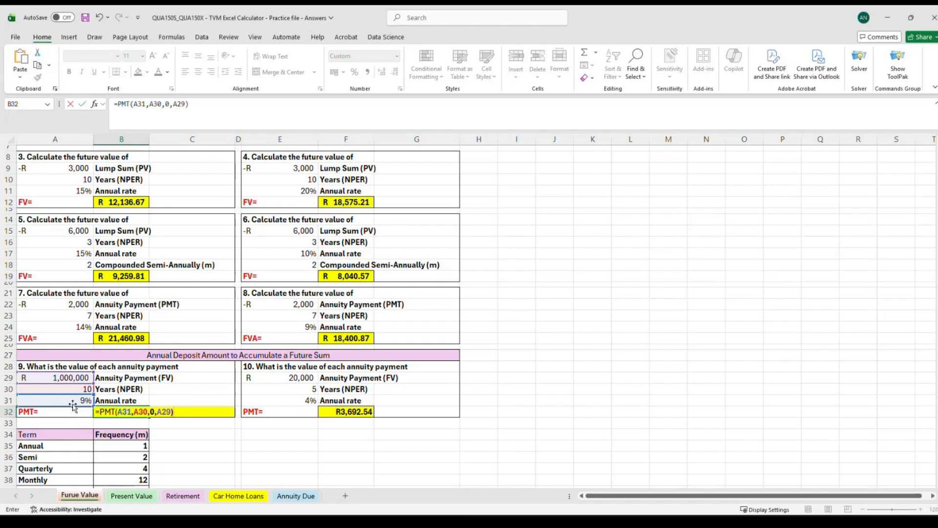
pyautogui.press('Return')
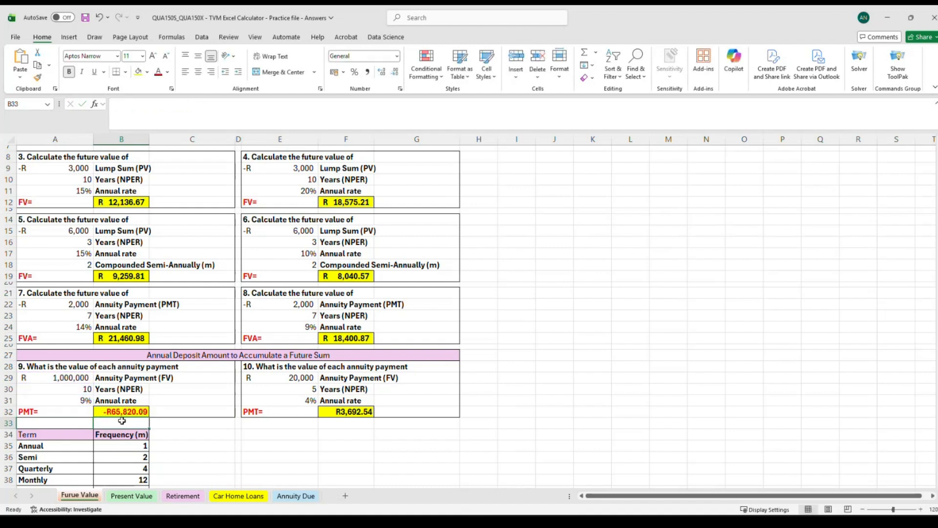
# Edit B32's formula to negate the future value argument, making it =PMT(A31,A30,0,-A29).
pyautogui.click(120, 412)
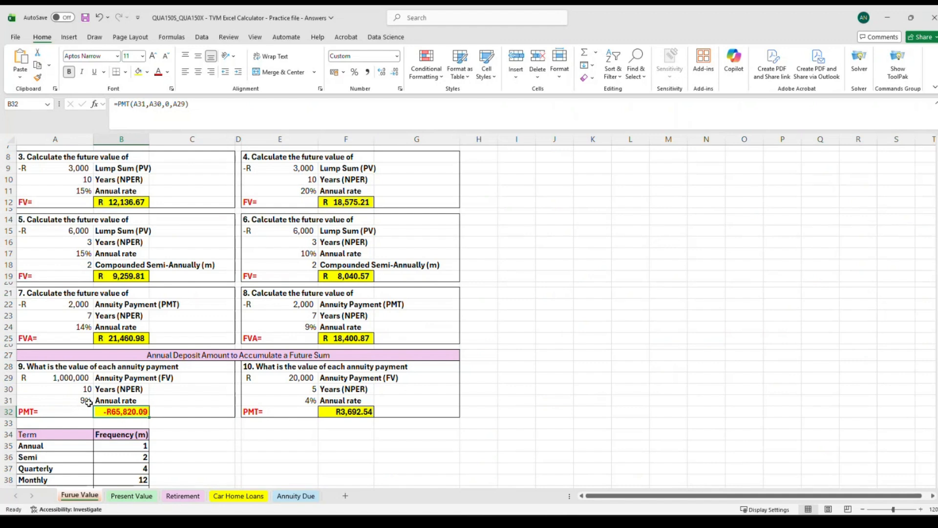
pyautogui.click(192, 105)
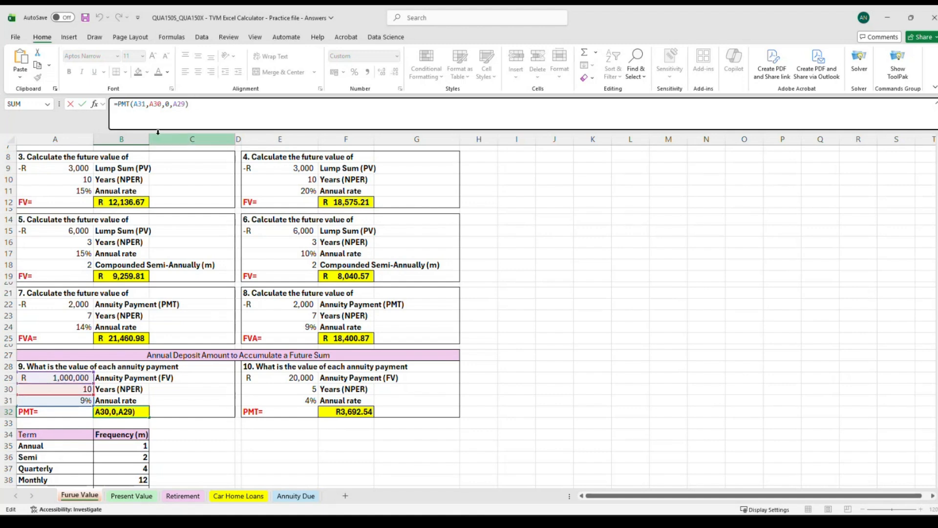
pyautogui.click(174, 104)
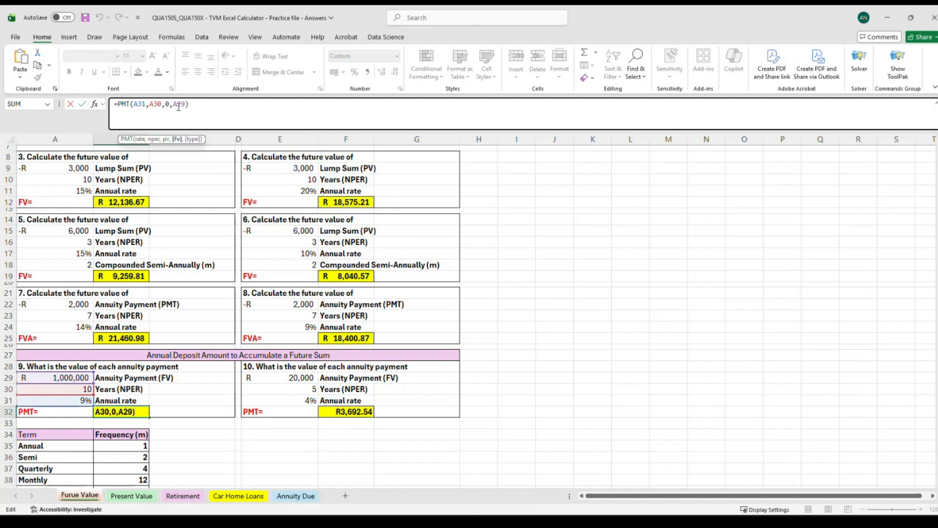
pyautogui.write('-')
pyautogui.click(200, 106)
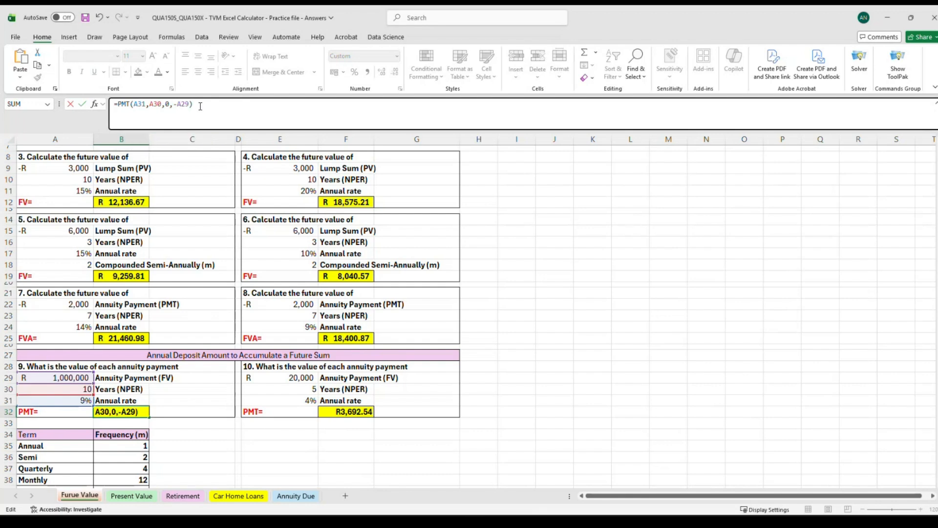
pyautogui.press('Return')
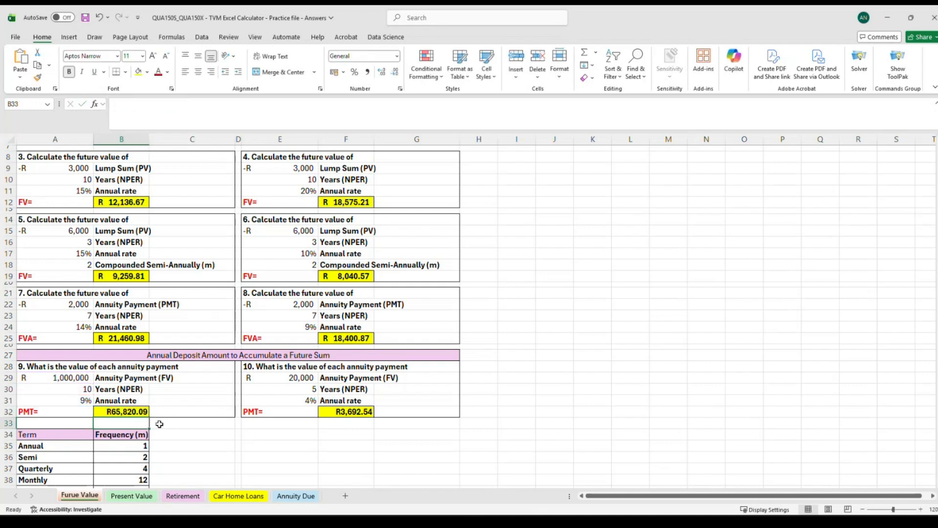
# Compare question 9's PMT formula in B32 with question 10's PMT formula in F32.
pyautogui.click(137, 412)
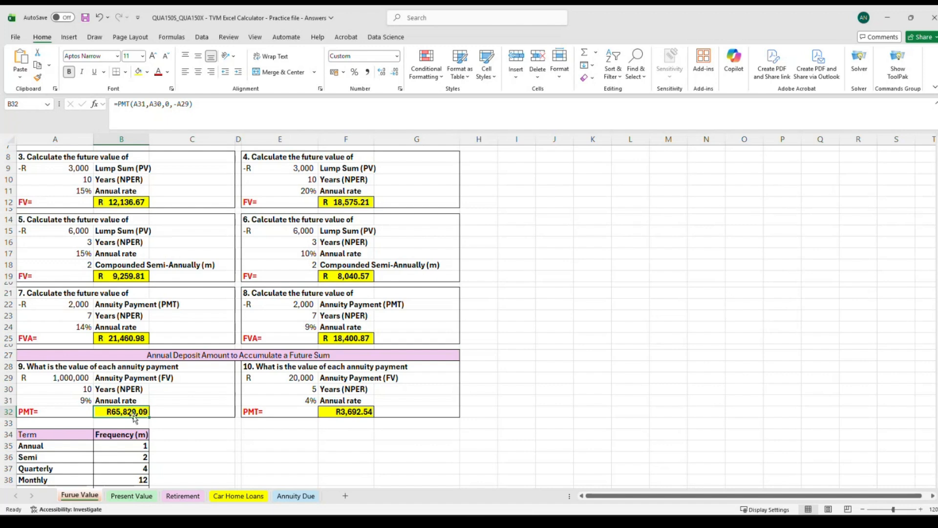
pyautogui.click(45, 367)
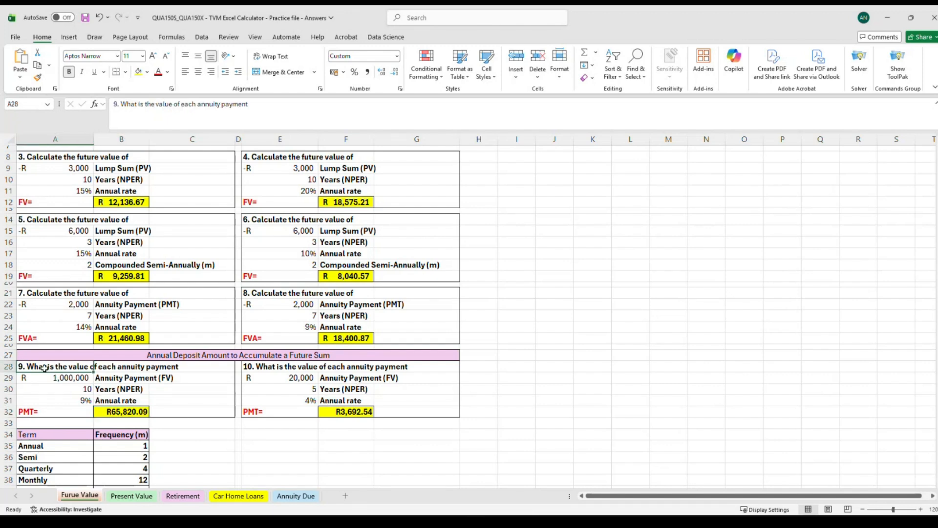
pyautogui.click(346, 411)
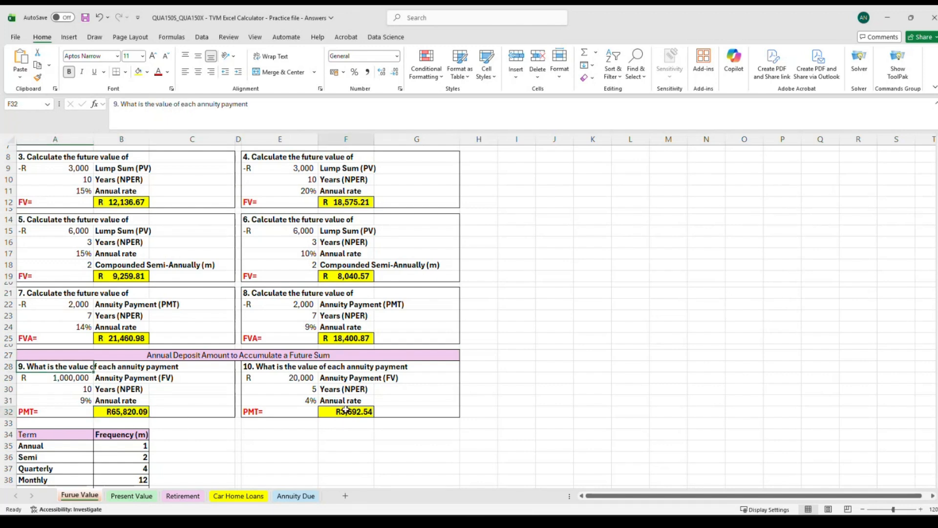
pyautogui.click(292, 370)
pyautogui.click(336, 404)
pyautogui.click(347, 416)
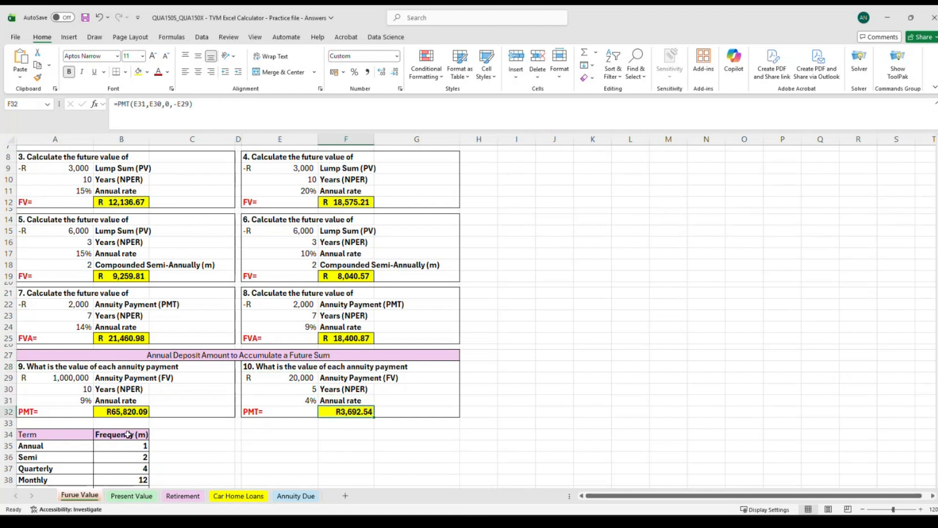
pyautogui.click(99, 416)
pyautogui.click(338, 410)
pyautogui.click(122, 412)
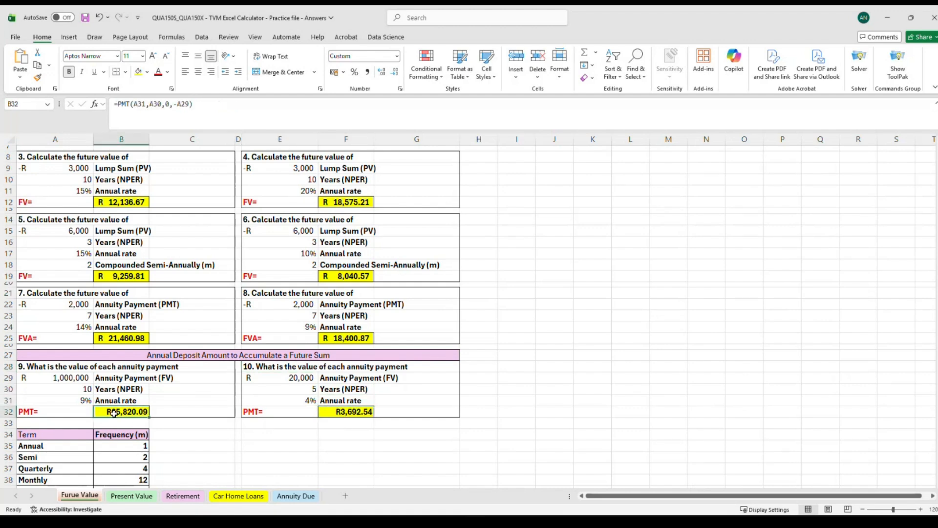
pyautogui.click(341, 411)
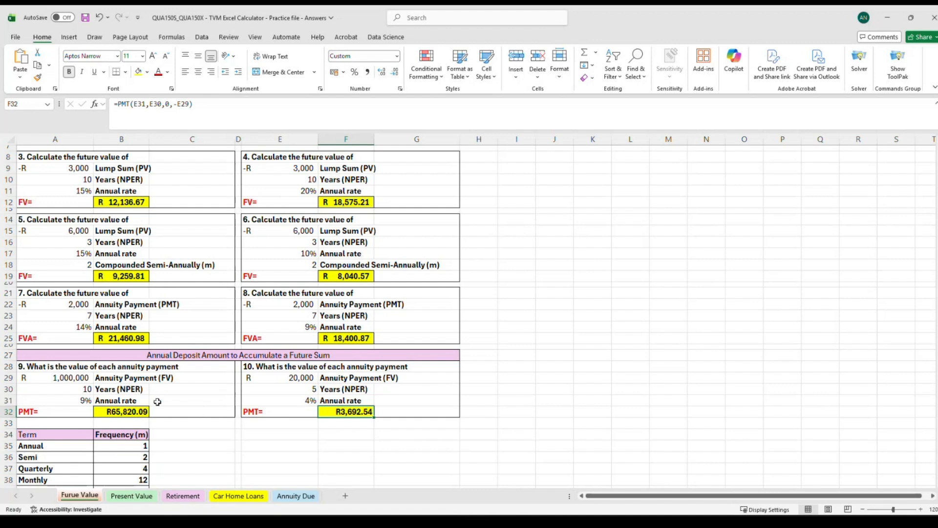
pyautogui.click(57, 294)
pyautogui.click(335, 292)
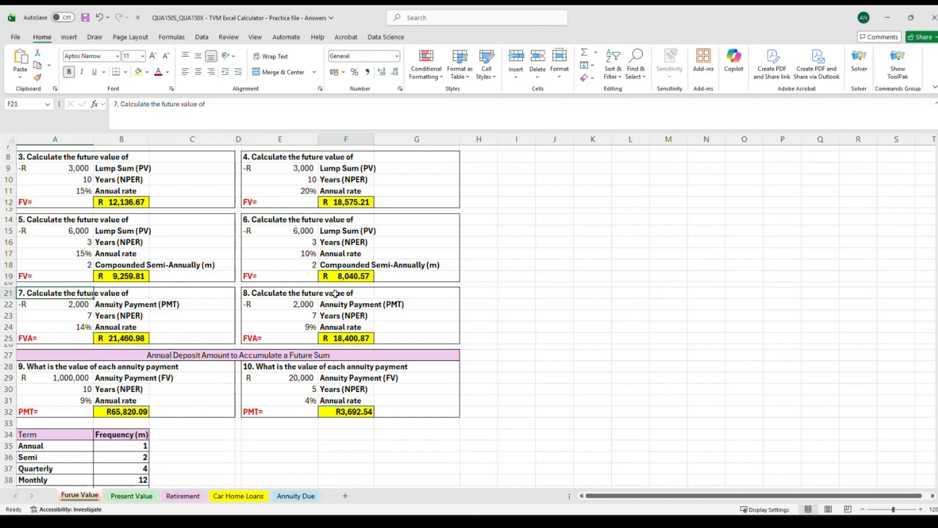
# Review the FV formulas for questions 1, 6 and 8 across the future value sheet.
pyautogui.scroll(2, 293, 322)
pyautogui.click(84, 290)
pyautogui.click(269, 287)
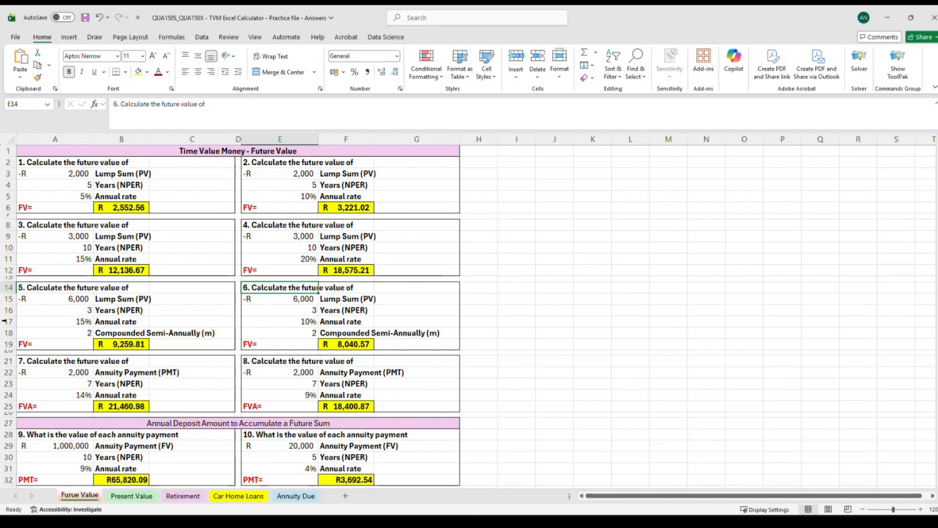
pyautogui.scroll(-3, 71, 438)
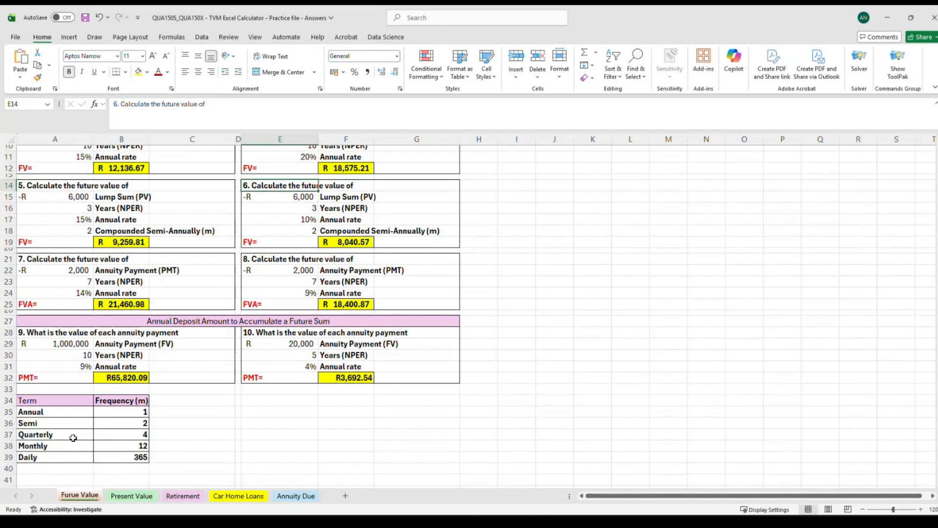
pyautogui.scroll(3, 151, 448)
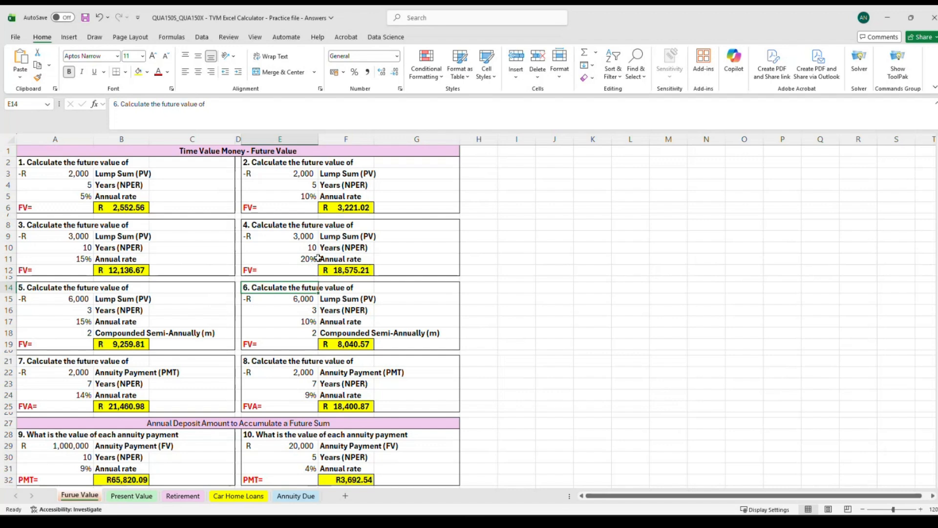
pyautogui.click(112, 203)
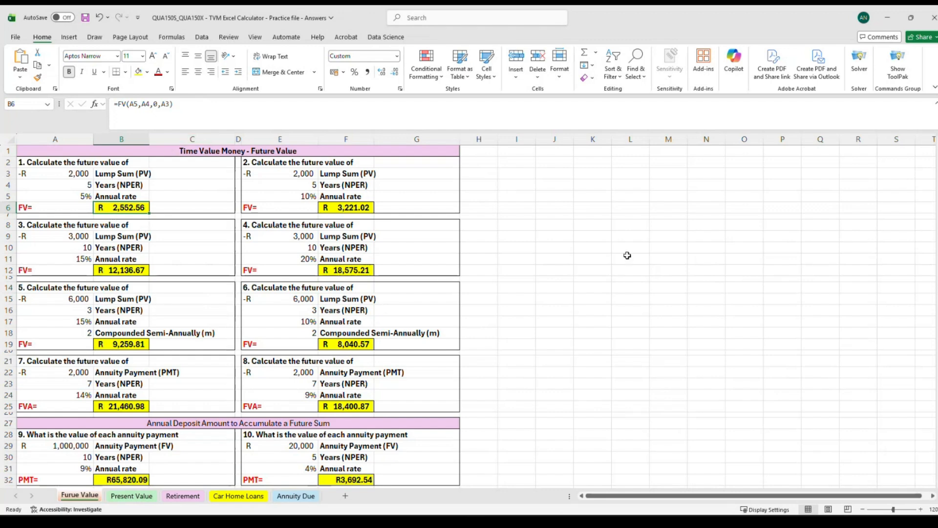
pyautogui.click(346, 344)
pyautogui.click(344, 406)
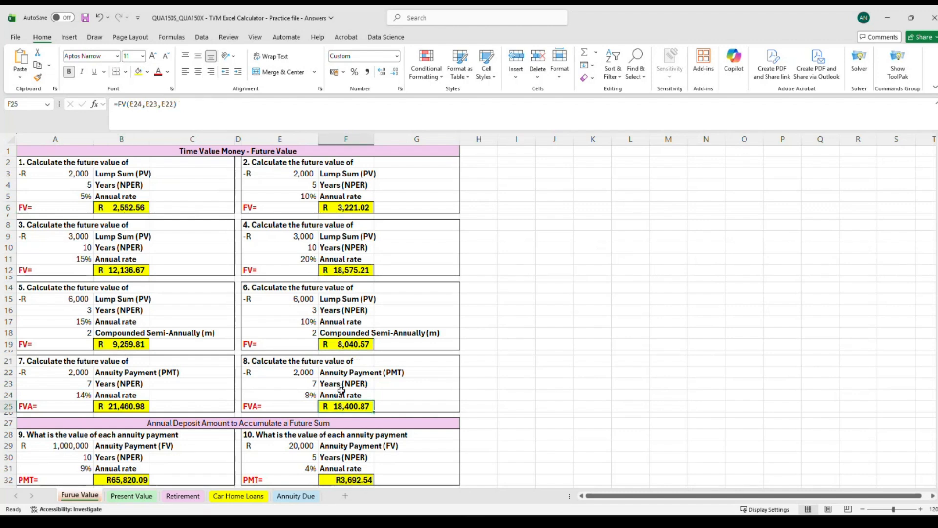
pyautogui.click(348, 345)
pyautogui.click(254, 109)
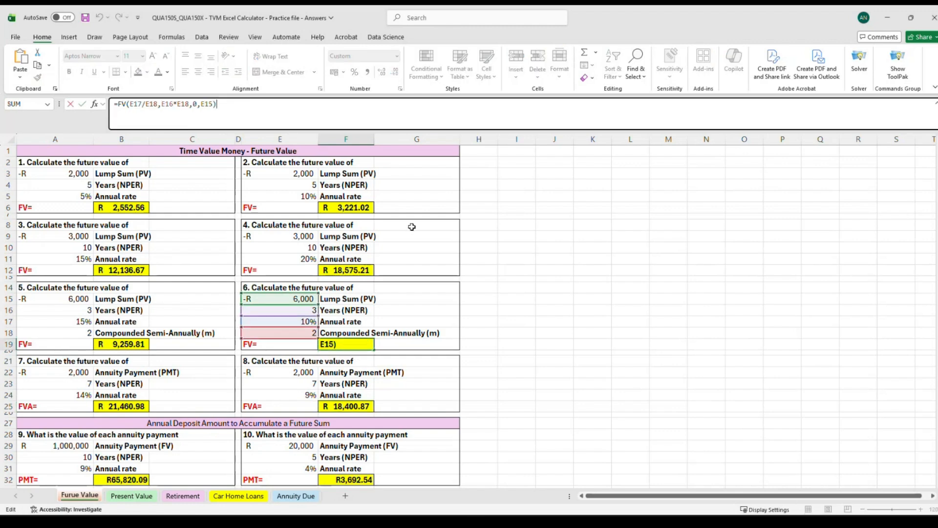
pyautogui.click(641, 370)
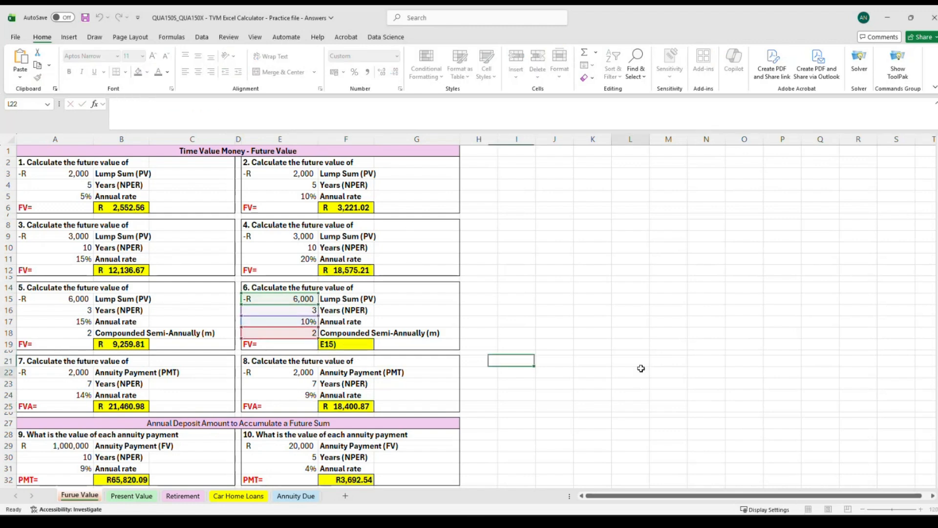
# Open the Present Value sheet and review its questions, results and input cells.
pyautogui.click(139, 502)
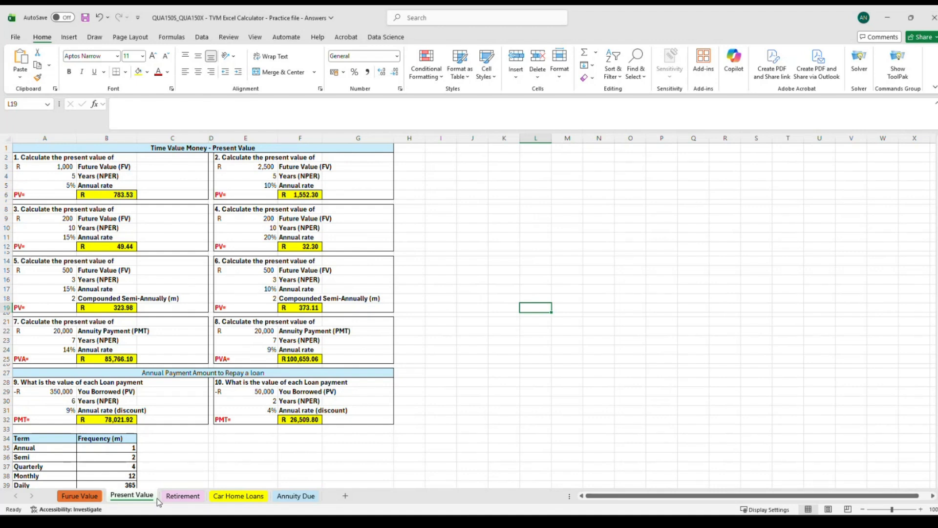
pyautogui.click(109, 194)
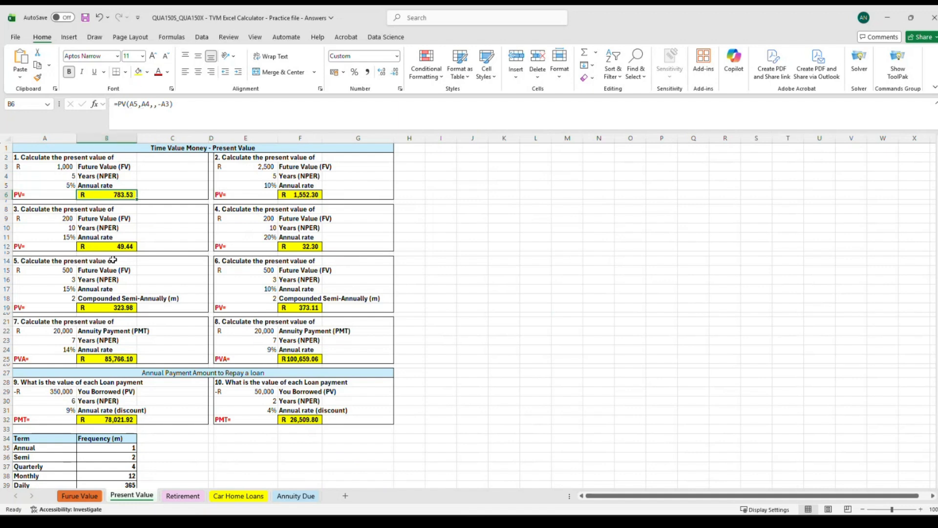
pyautogui.click(38, 166)
pyautogui.click(263, 159)
pyautogui.click(85, 219)
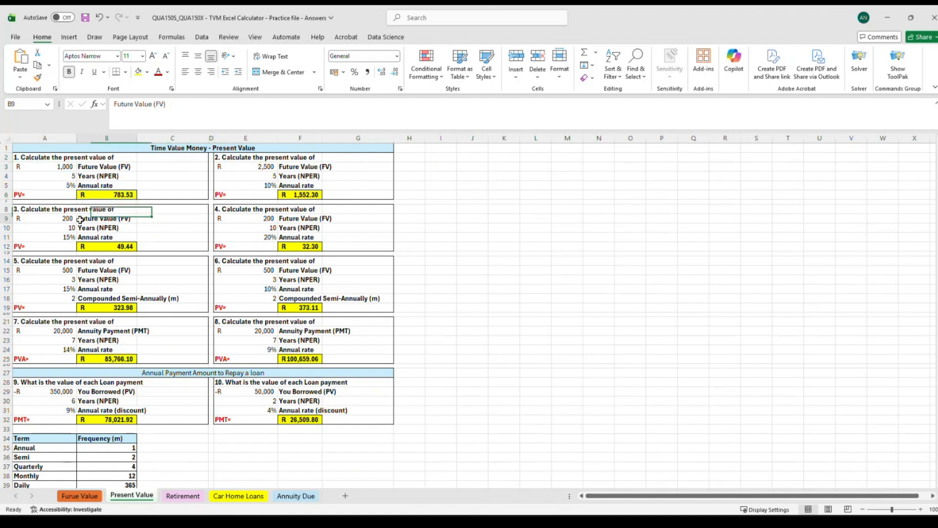
pyautogui.click(251, 215)
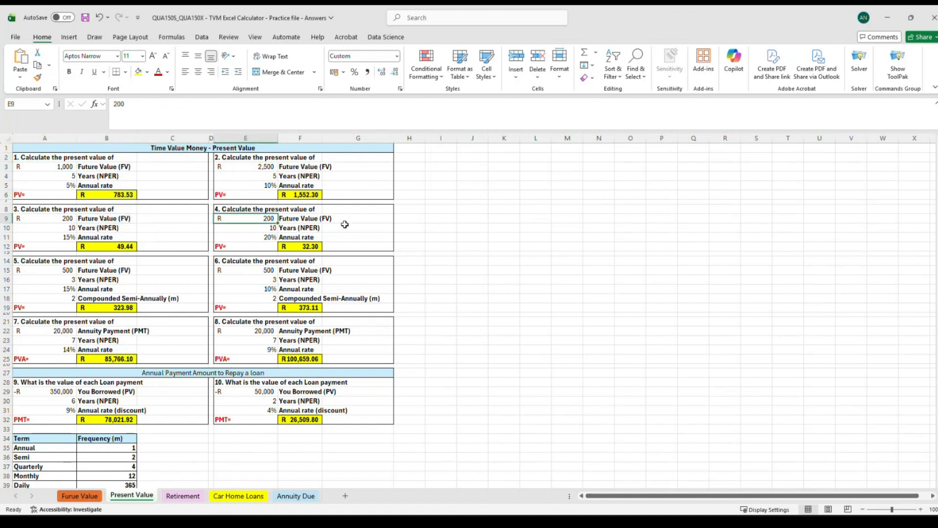
pyautogui.click(69, 269)
pyautogui.click(300, 279)
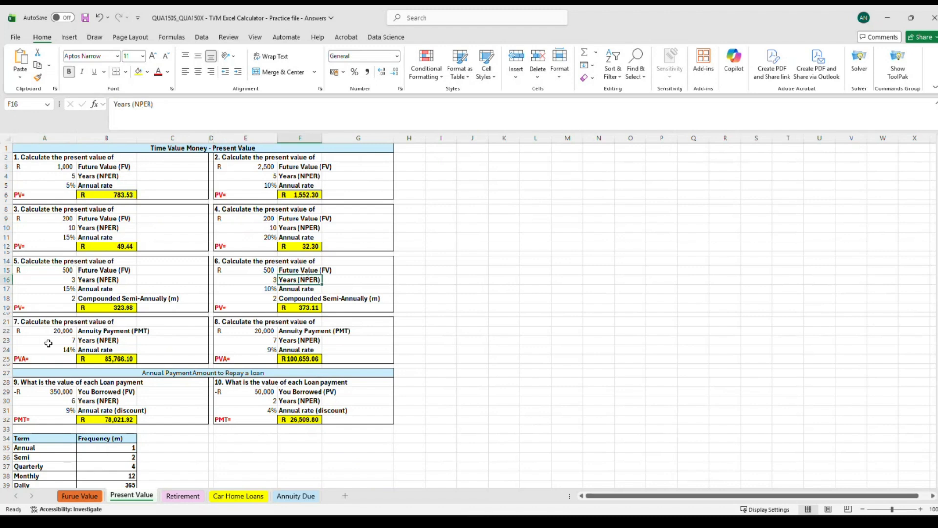
pyautogui.click(36, 332)
pyautogui.click(330, 337)
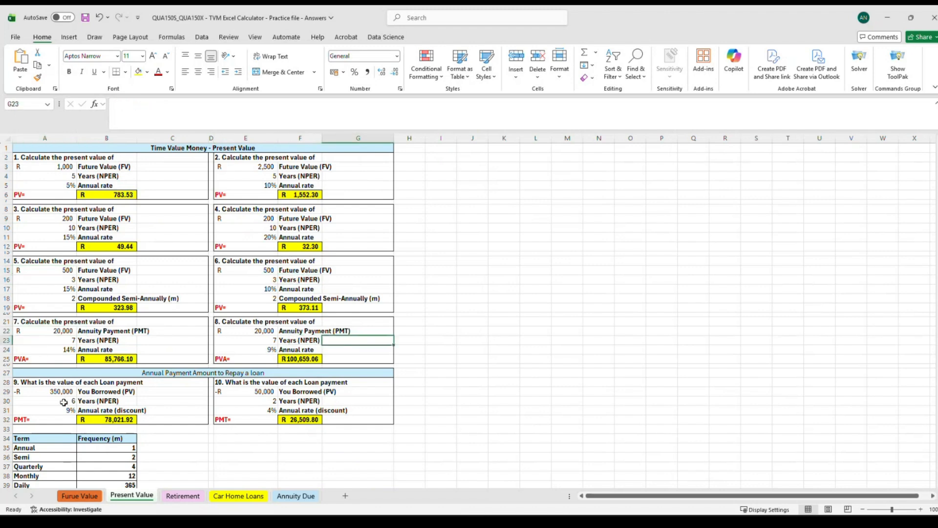
# Rebuild question 1's present value in B6 as =PV(A5,A4,0,A3) using the rate, years and future value cells.
pyautogui.click(30, 398)
pyautogui.click(283, 402)
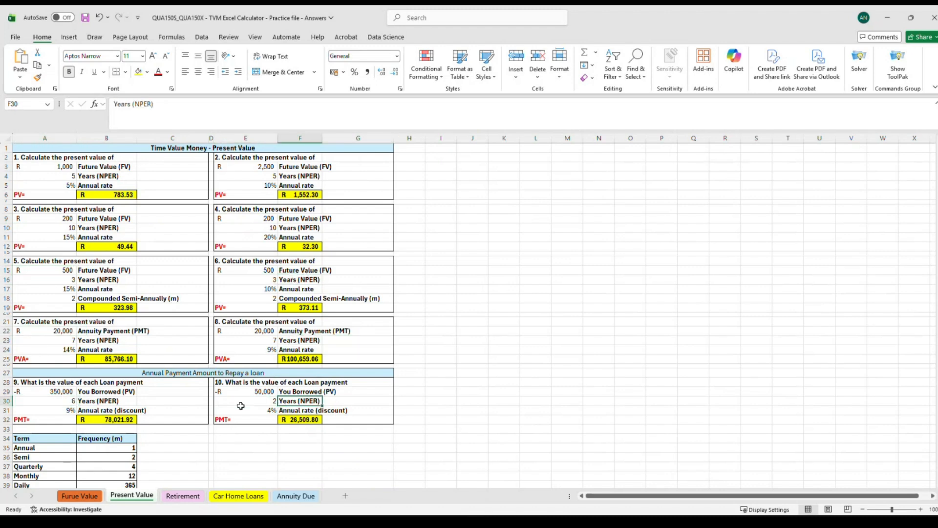
pyautogui.click(107, 195)
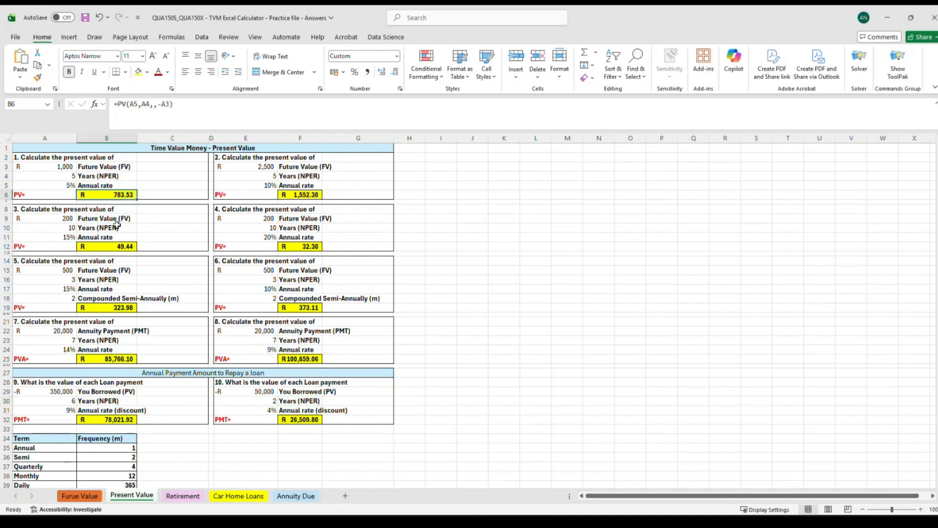
pyautogui.press('Delete')
pyautogui.click(113, 217)
pyautogui.click(103, 197)
pyautogui.write('=')
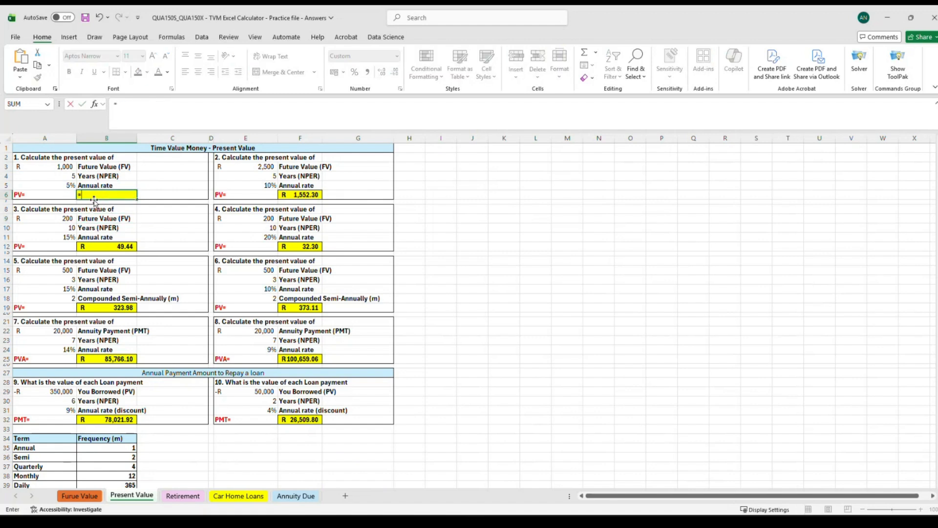
pyautogui.write('pv')
pyautogui.doubleClick(100, 205)
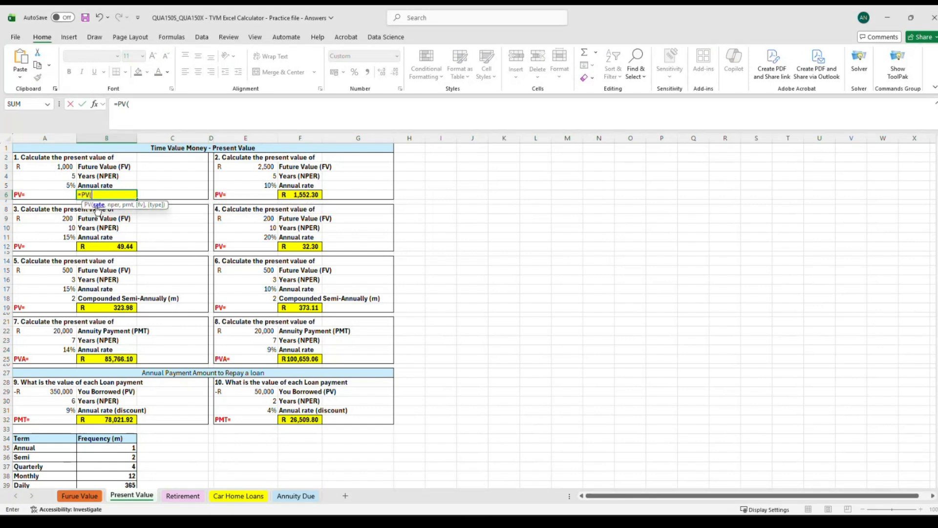
pyautogui.click(55, 184)
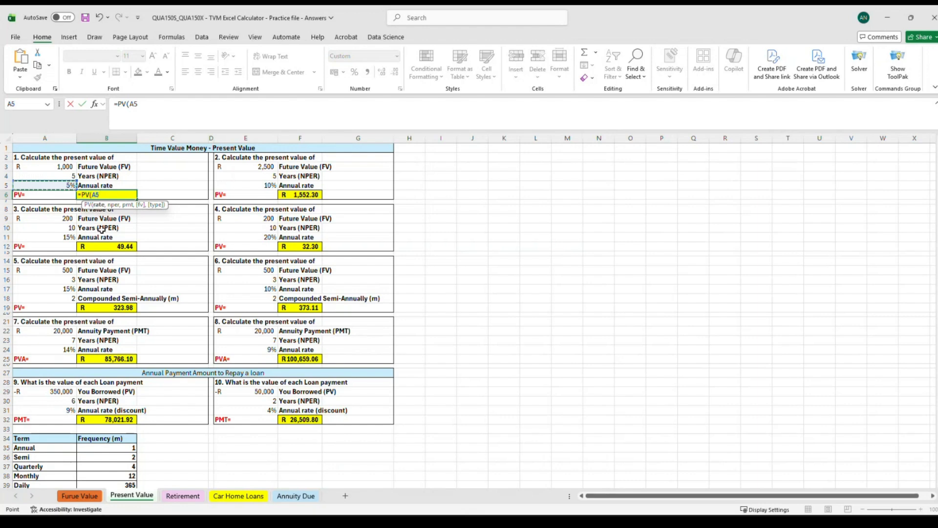
pyautogui.write(',')
pyautogui.click(54, 175)
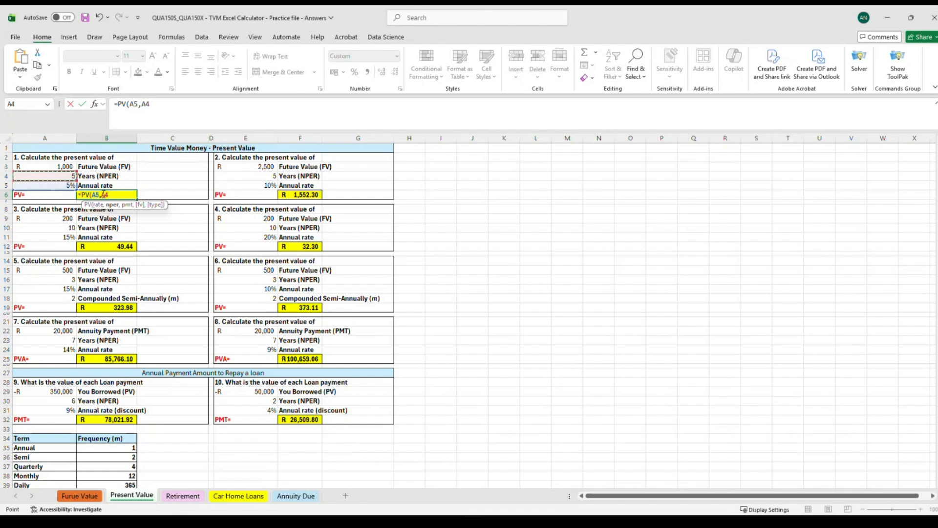
pyautogui.write(',0')
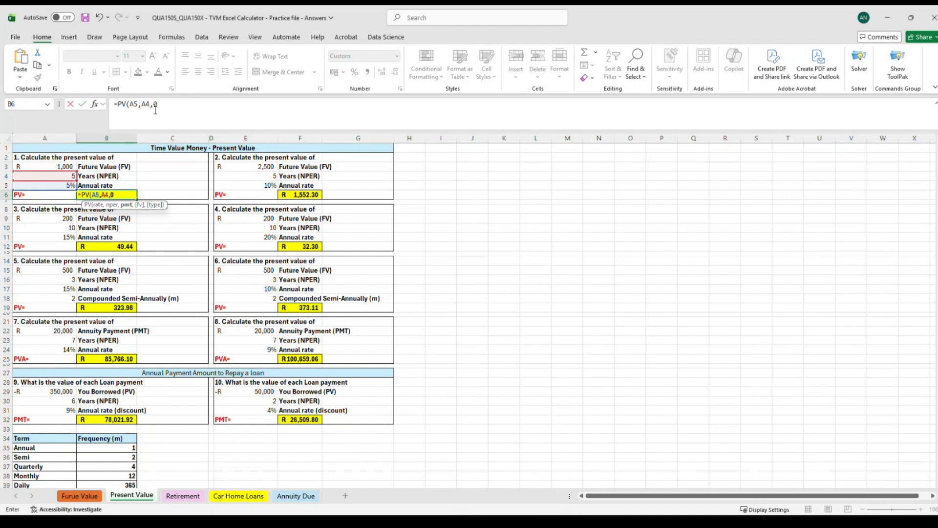
pyautogui.write(',')
pyautogui.click(66, 167)
pyautogui.click(177, 106)
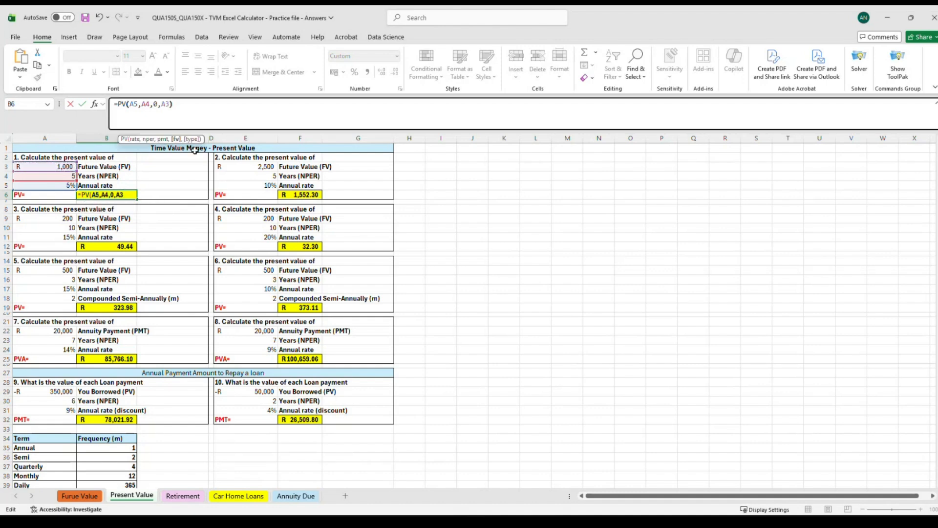
pyautogui.write(')')
pyautogui.press('Return')
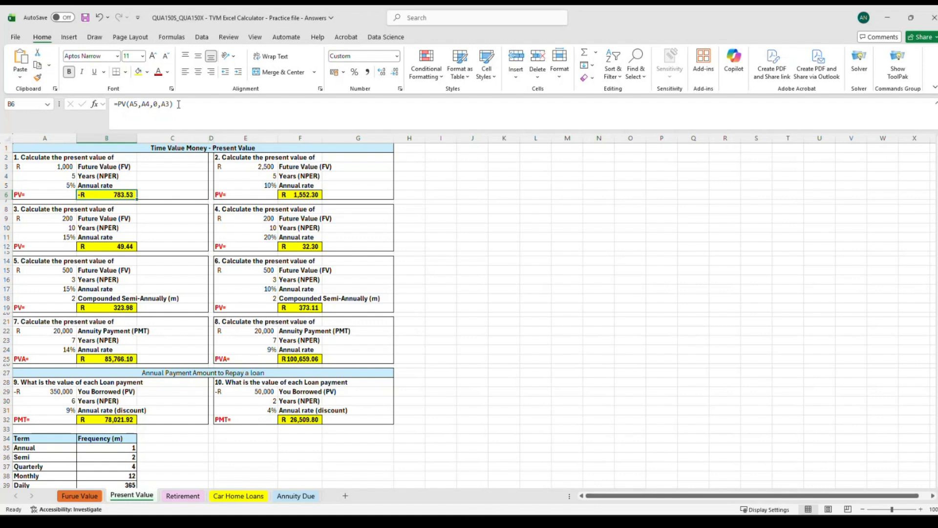
# Edit B6's formula to negate the future value argument, making it =PV(A5,A4,0,0-A3).
pyautogui.click(179, 104)
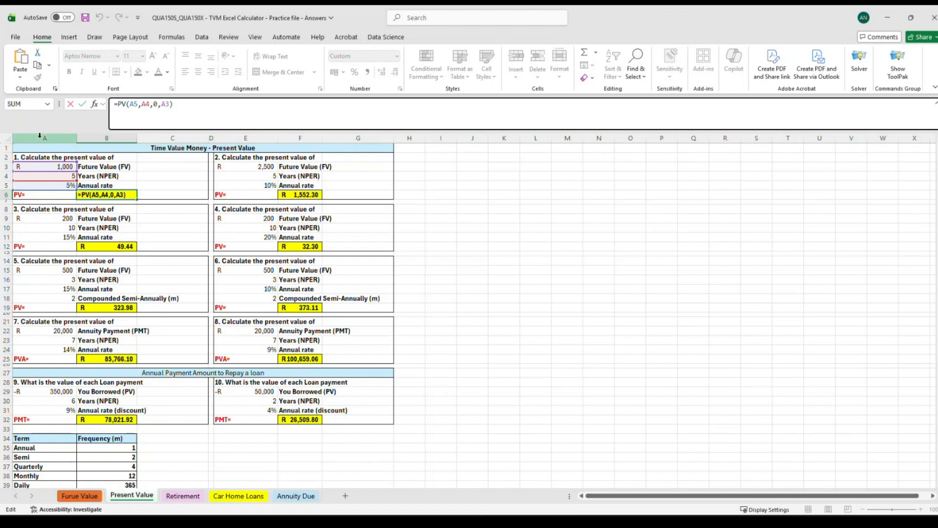
pyautogui.click(161, 104)
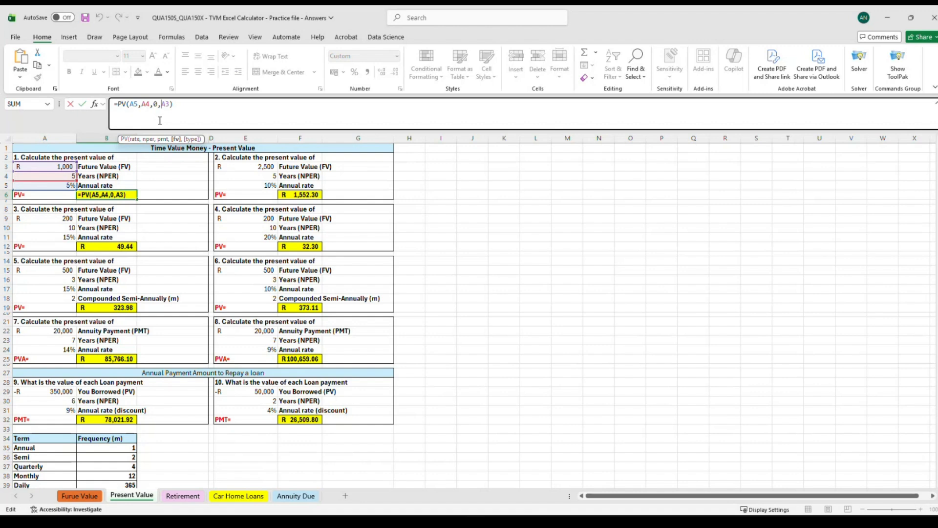
pyautogui.write('0-')
pyautogui.click(182, 104)
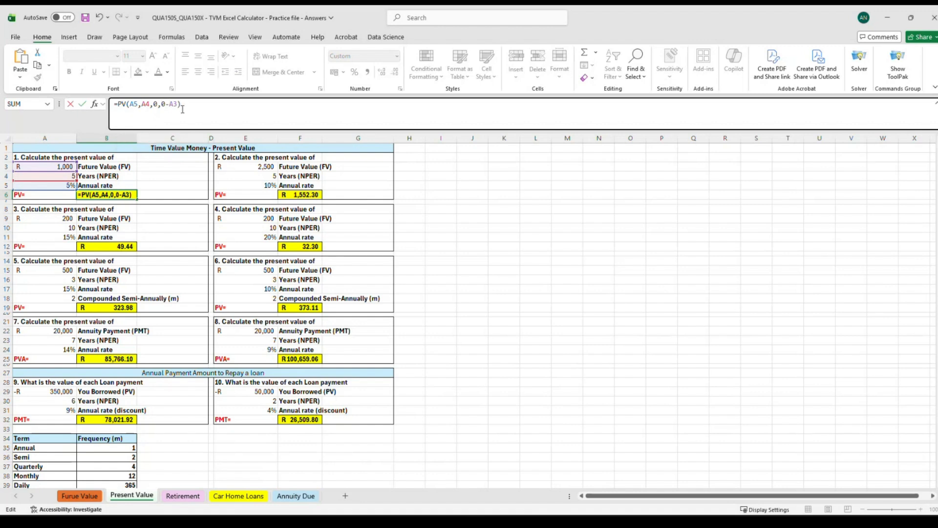
pyautogui.press('Return')
# Clear the existing present value formula from question 5's result cell B19.
pyautogui.click(126, 194)
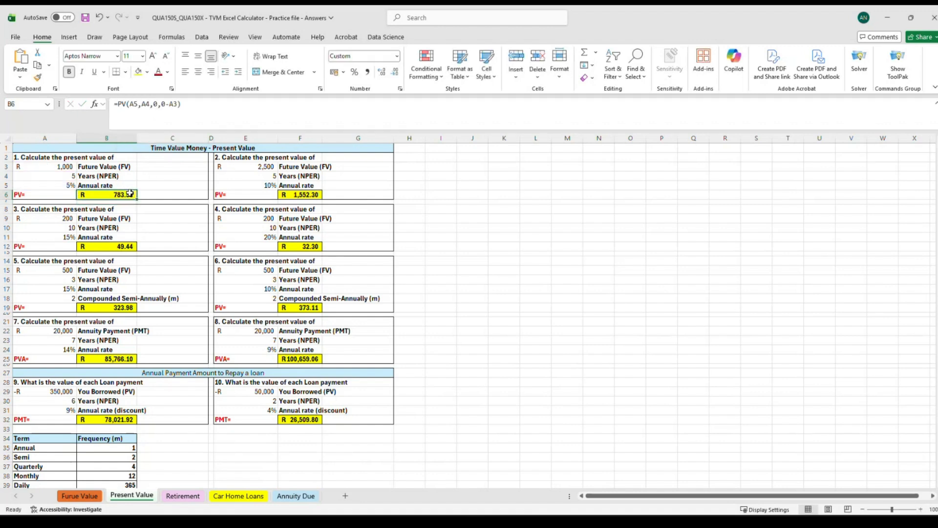
pyautogui.click(107, 186)
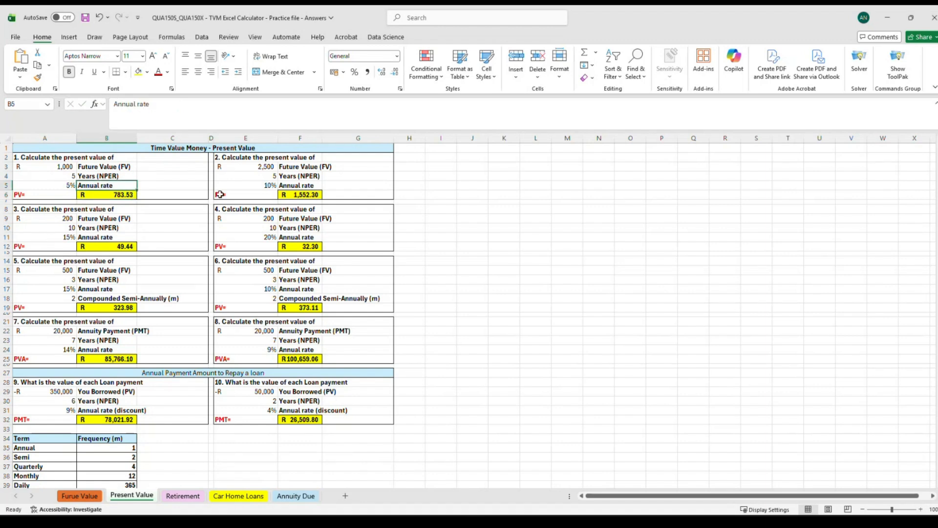
pyautogui.click(220, 194)
pyautogui.click(93, 277)
pyautogui.click(291, 220)
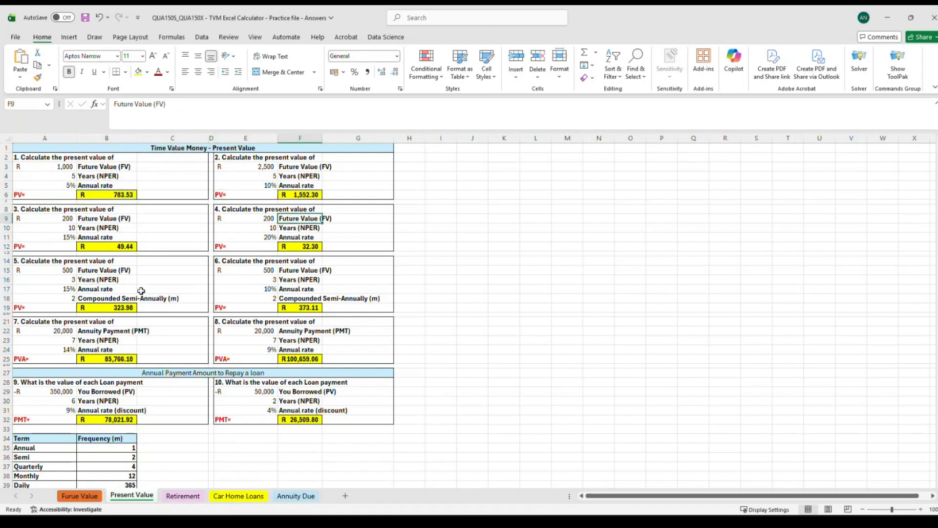
pyautogui.click(121, 309)
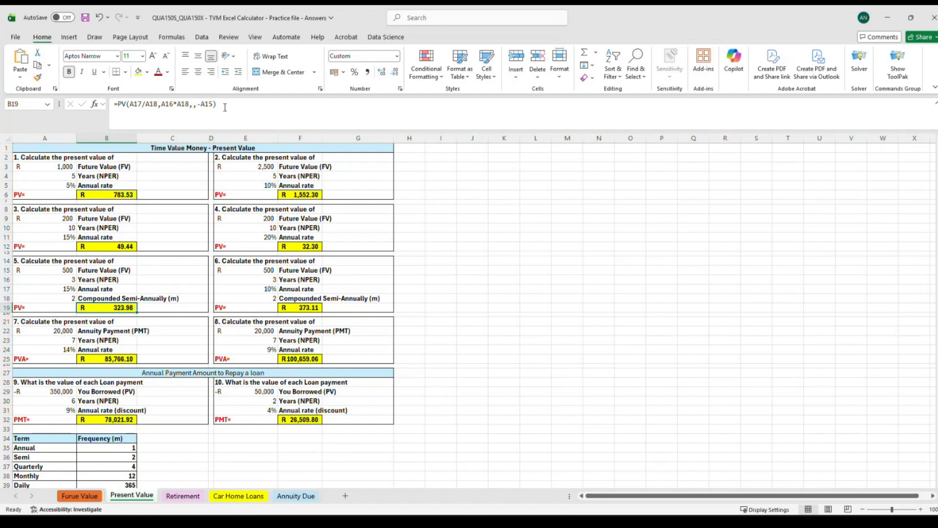
pyautogui.moveTo(224, 108); pyautogui.dragTo(130, 103)
pyautogui.press('BackSpace')
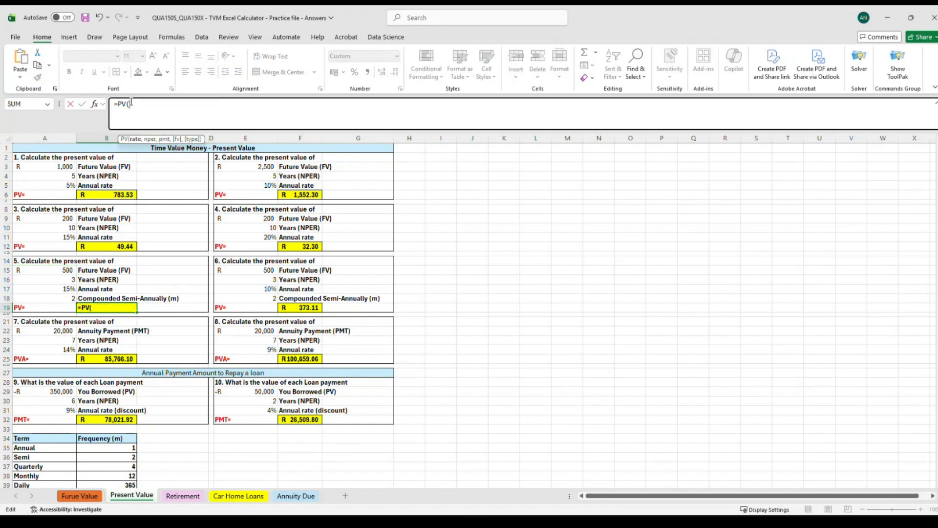
pyautogui.press('BackSpace')
pyautogui.press('BackSpace')
pyautogui.press('BackSpace')
pyautogui.press('BackSpace')
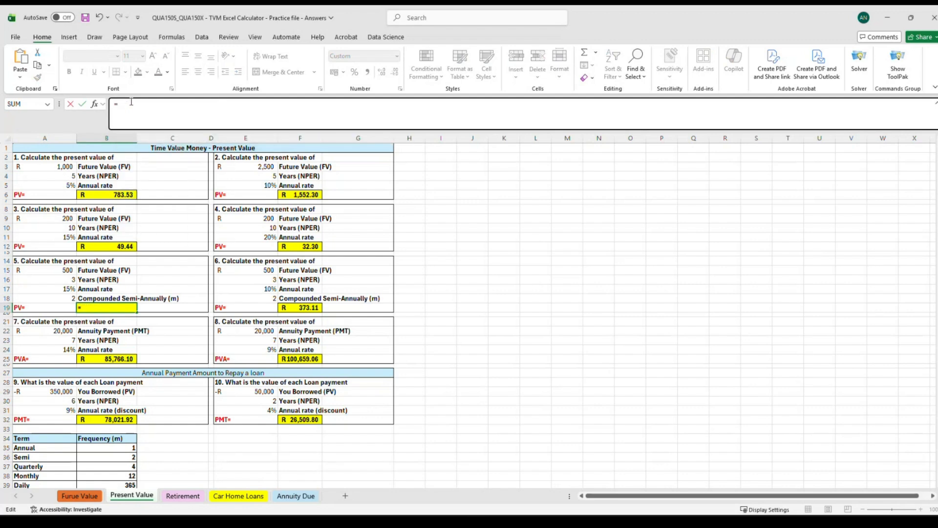
pyautogui.click(137, 292)
pyautogui.click(106, 306)
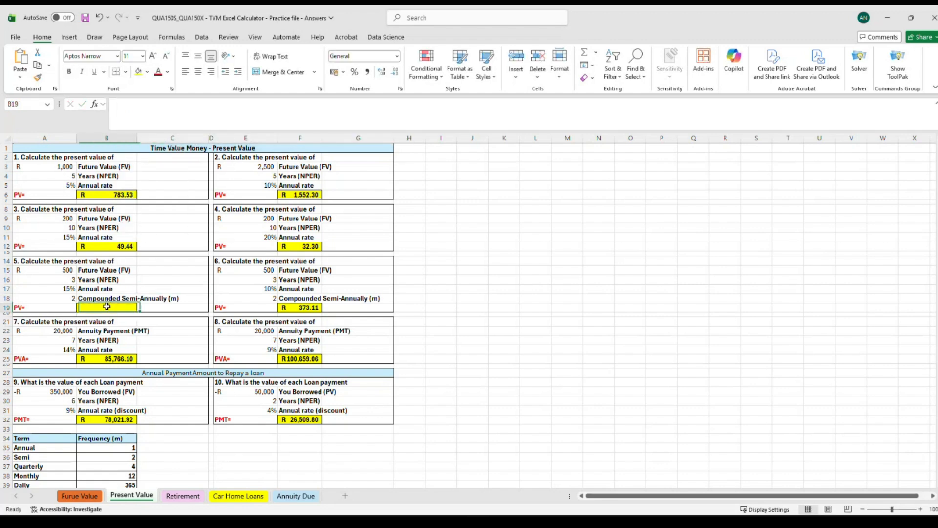
# Enter =PV(A17,A16,0,A15) in B19 for question 5's present value.
pyautogui.moveTo(70, 297)
pyautogui.mouseDown()
pyautogui.moveTo(104, 298)
pyautogui.moveTo(68, 297)
pyautogui.mouseUp()
pyautogui.click(87, 305)
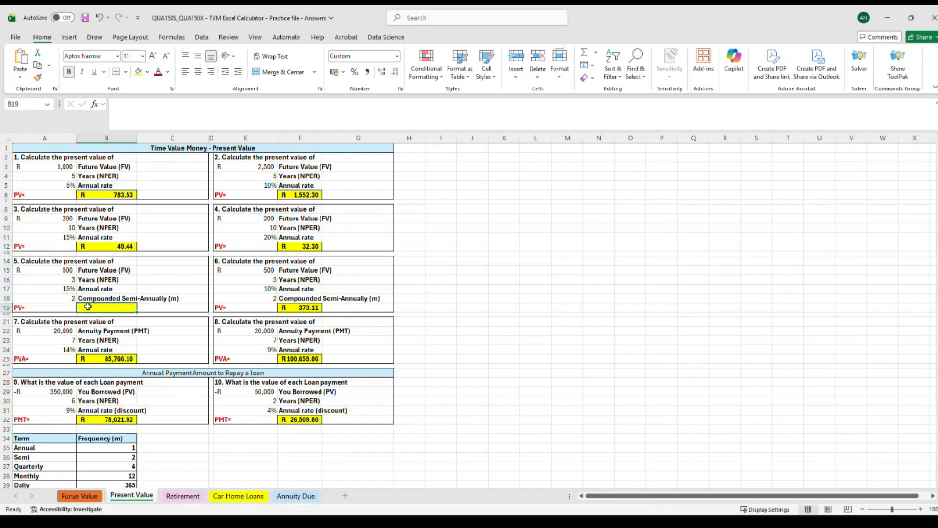
pyautogui.write('=p')
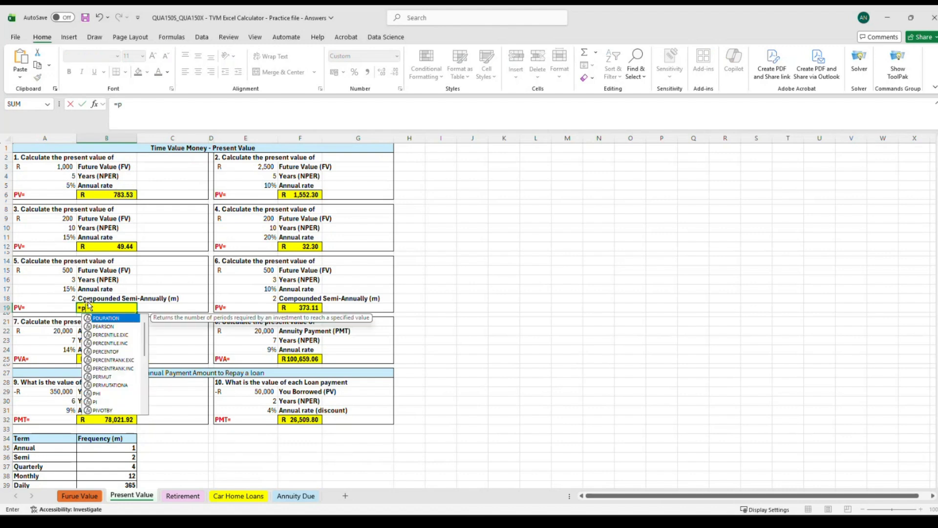
pyautogui.write('v')
pyautogui.doubleClick(96, 318)
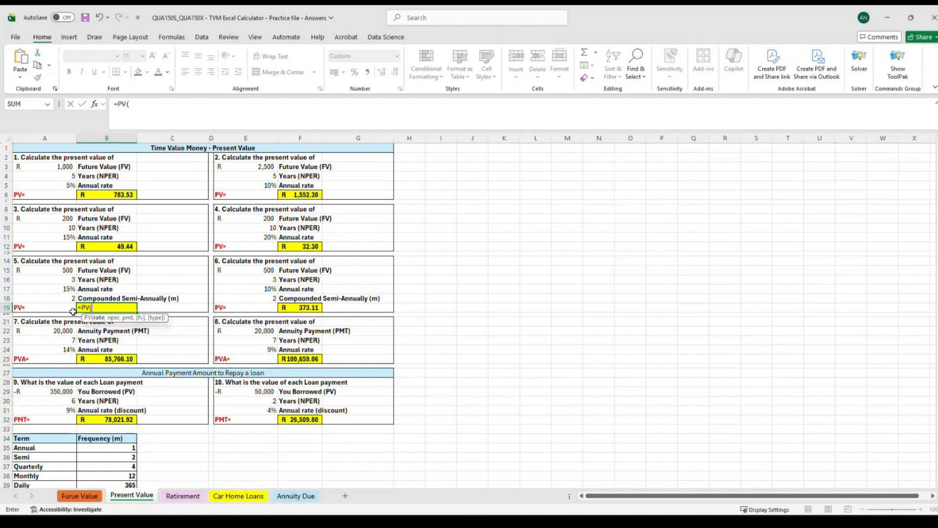
pyautogui.click(64, 288)
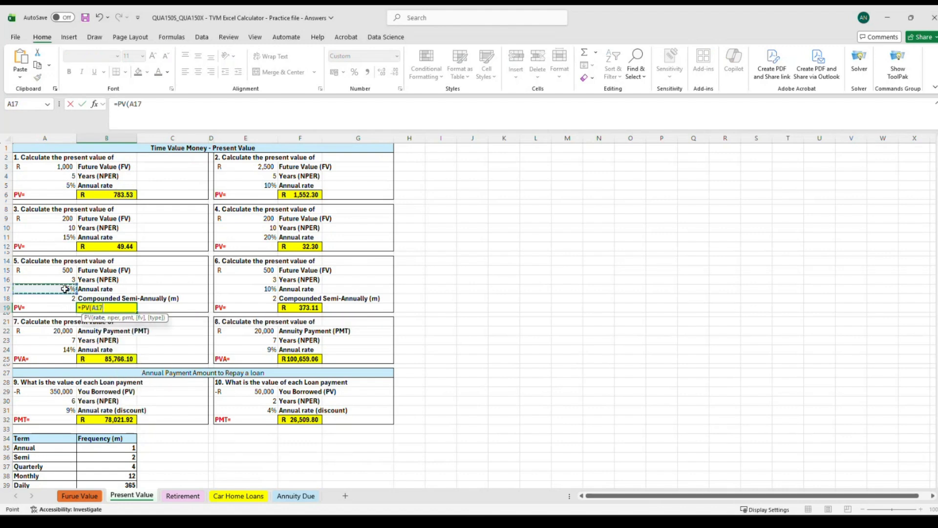
pyautogui.write(',')
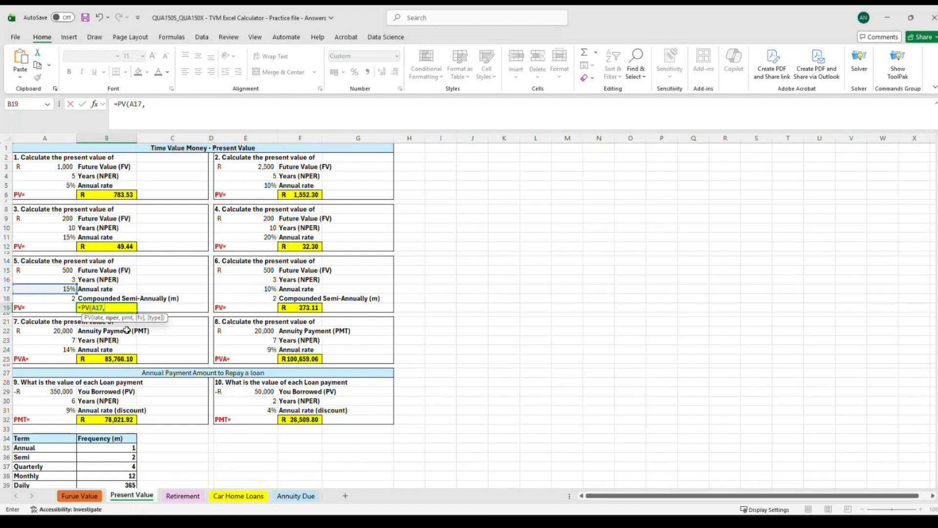
pyautogui.click(73, 279)
pyautogui.write(',')
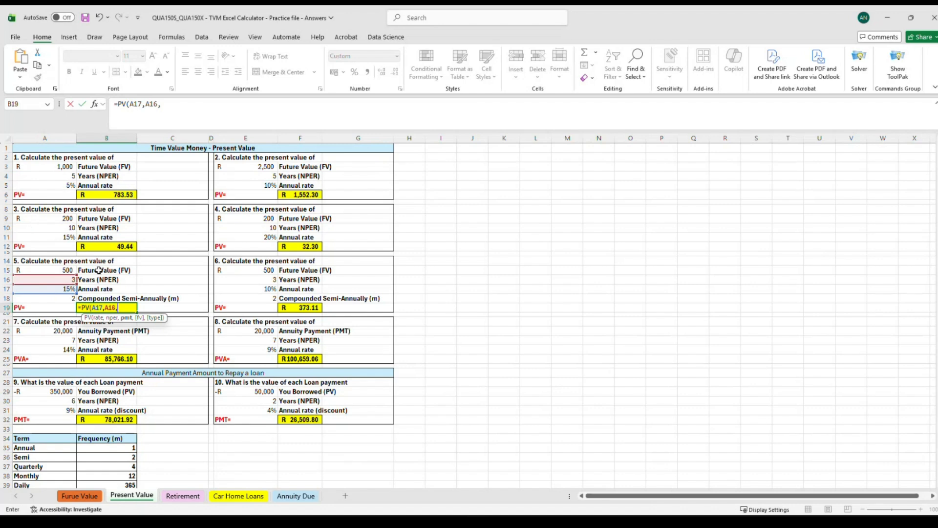
pyautogui.write('0,')
pyautogui.click(64, 270)
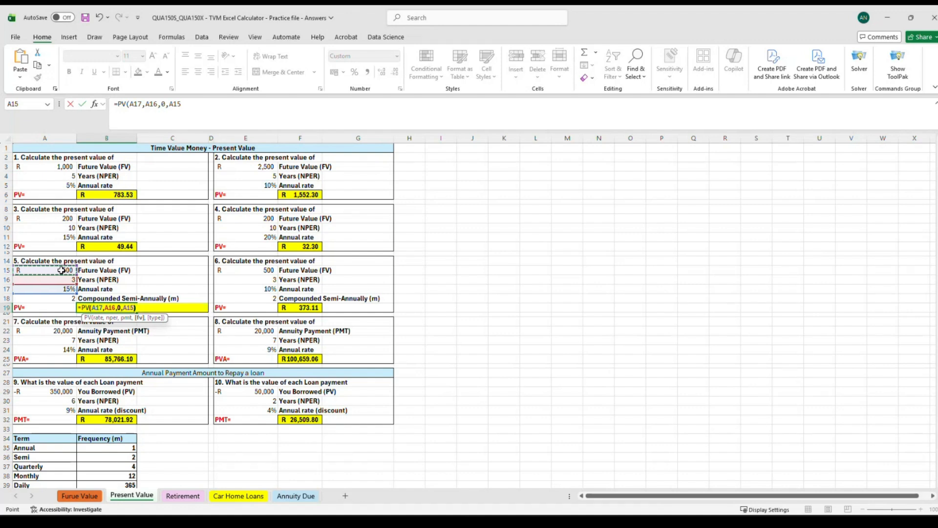
pyautogui.press('Return')
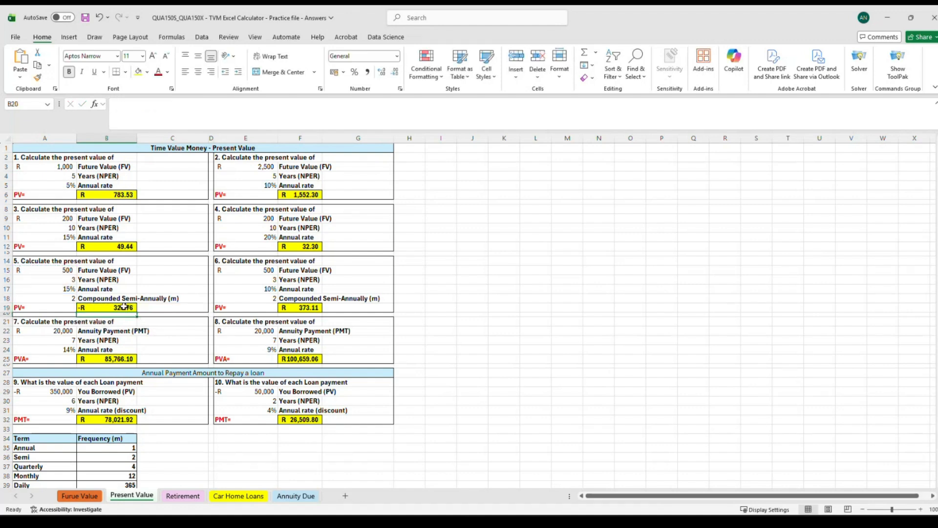
# Edit B19's formula to negate the future value, making it =PV(A17,A16,0,-A15), and reopen it to check.
pyautogui.doubleClick(96, 308)
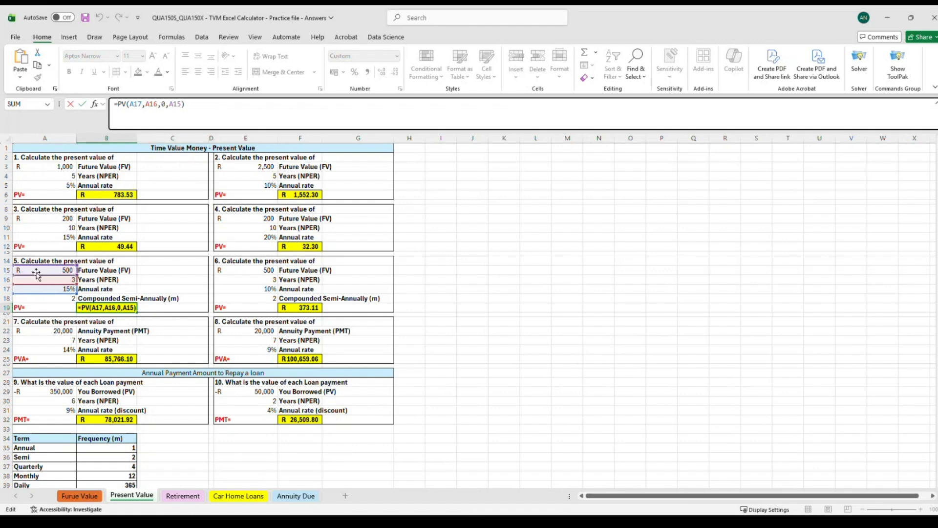
pyautogui.click(169, 104)
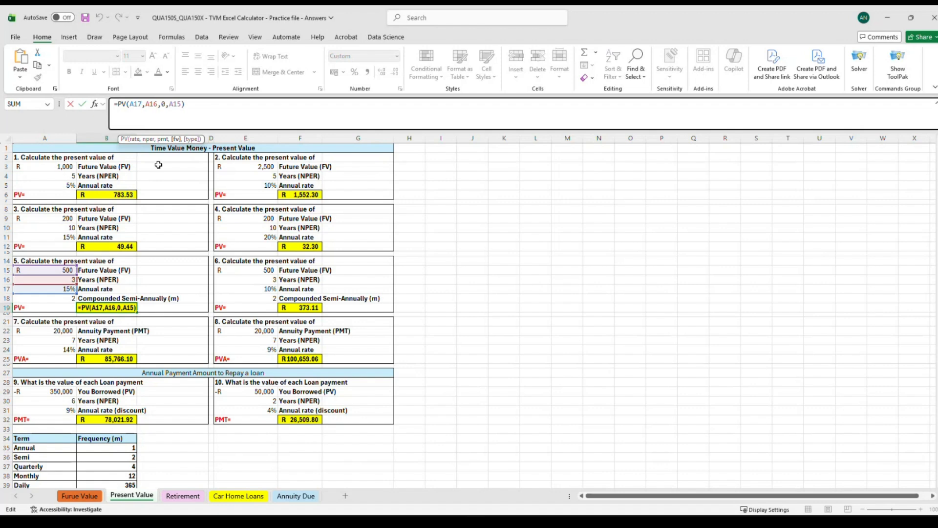
pyautogui.write('-')
pyautogui.press('Return')
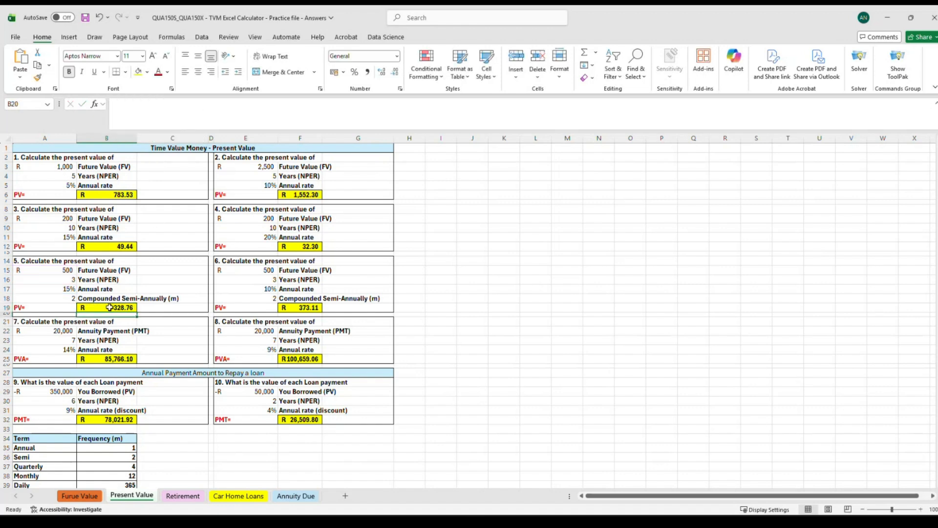
pyautogui.click(103, 308)
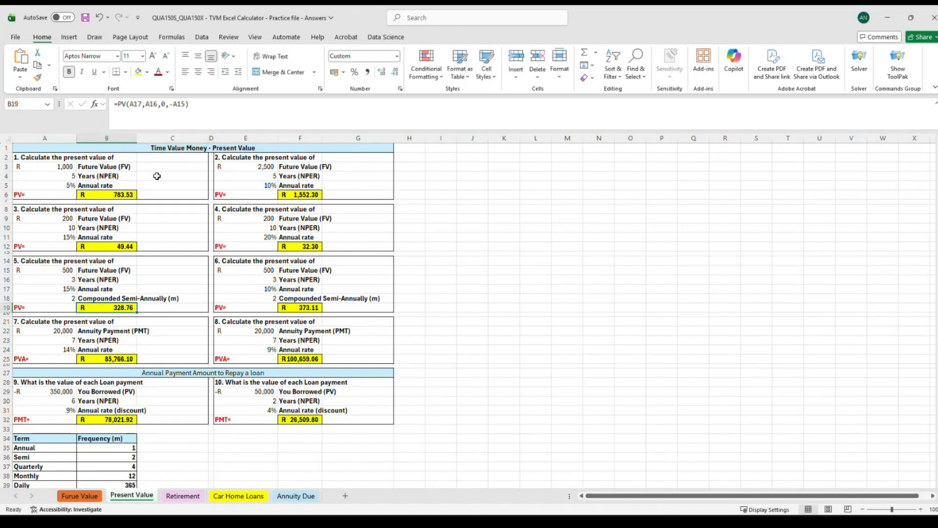
pyautogui.click(196, 104)
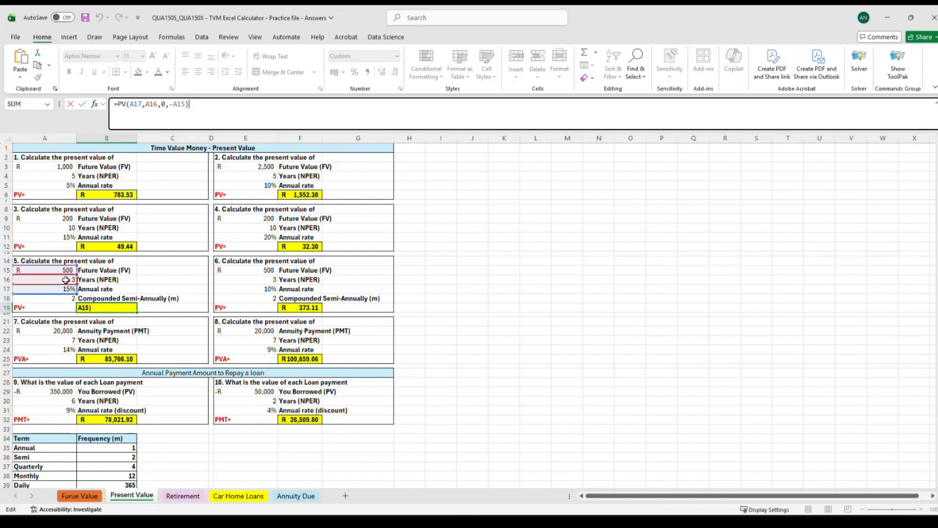
# Edit B19's formula to divide the rate and multiply the years by A18, making it =PV(A17/A18,A16*A18,0,-A15), and recheck it.
pyautogui.click(142, 106)
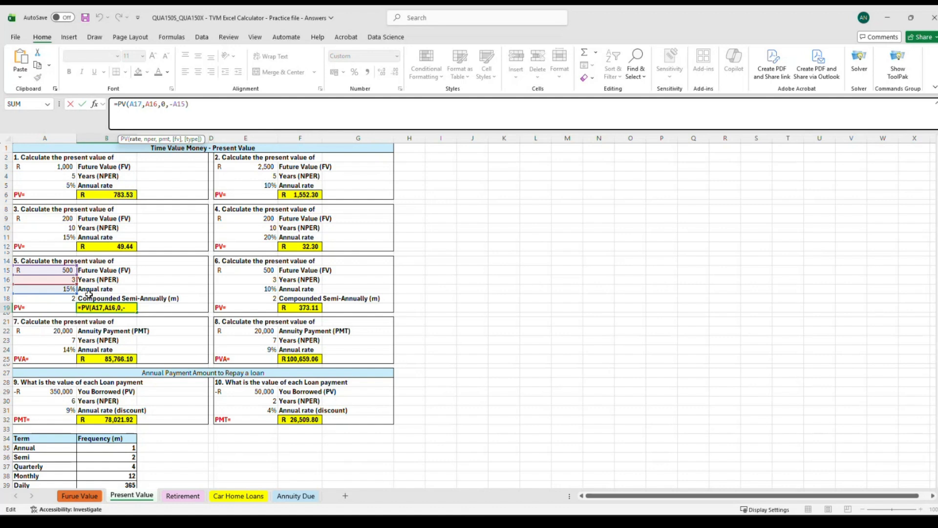
pyautogui.write('/')
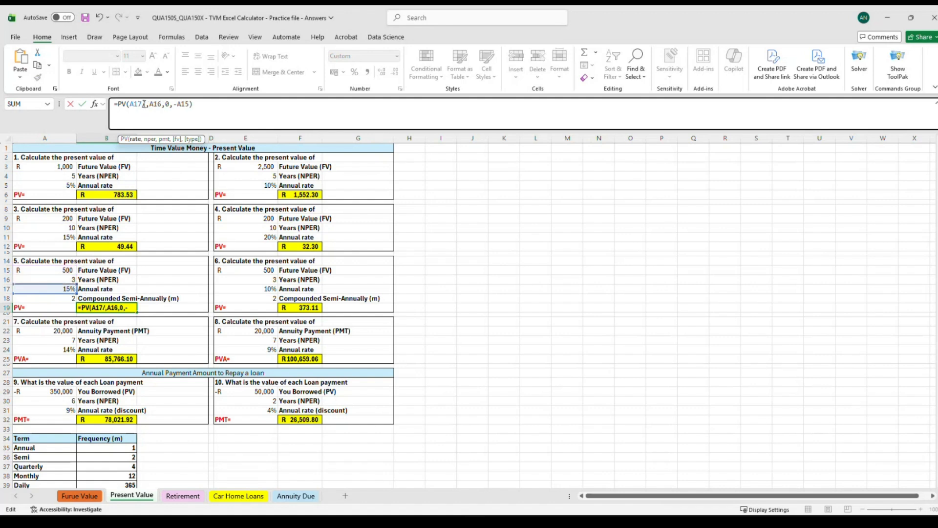
pyautogui.click(68, 298)
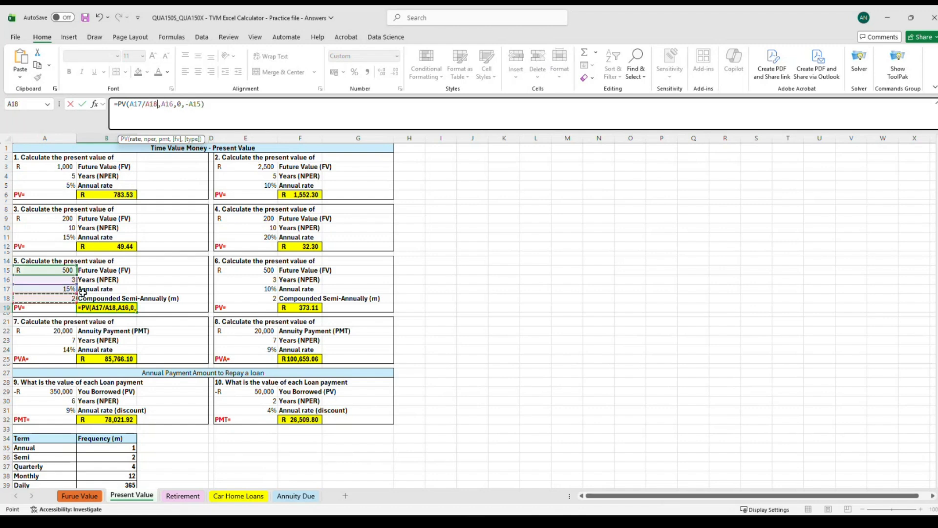
pyautogui.click(174, 104)
pyautogui.write('*')
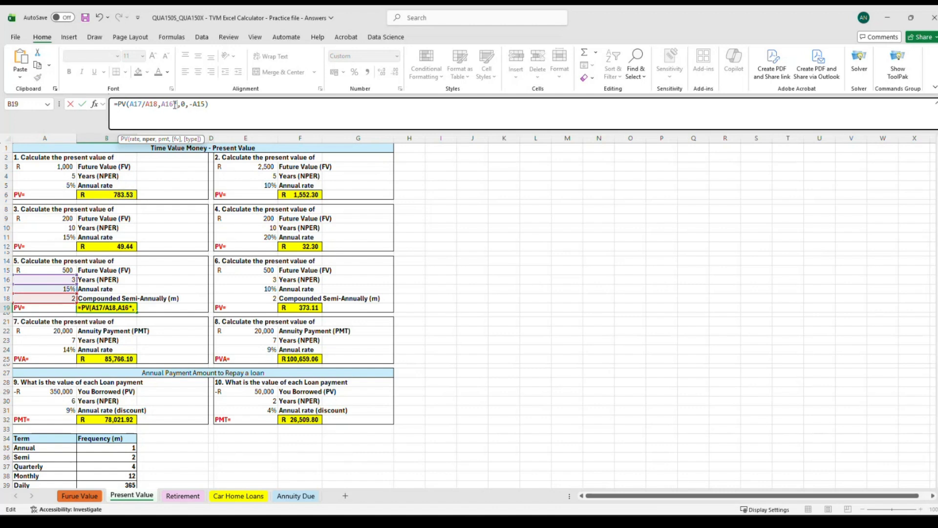
pyautogui.click(44, 298)
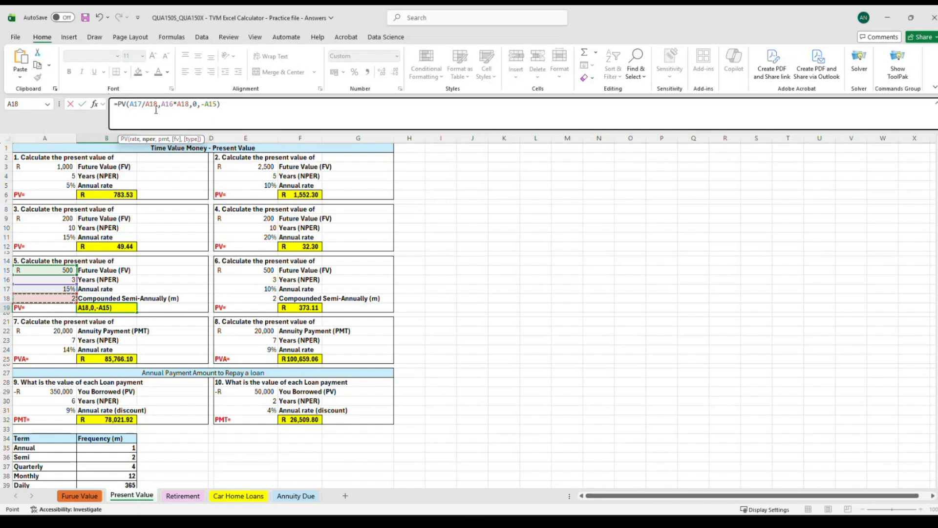
pyautogui.click(226, 107)
pyautogui.press('Return')
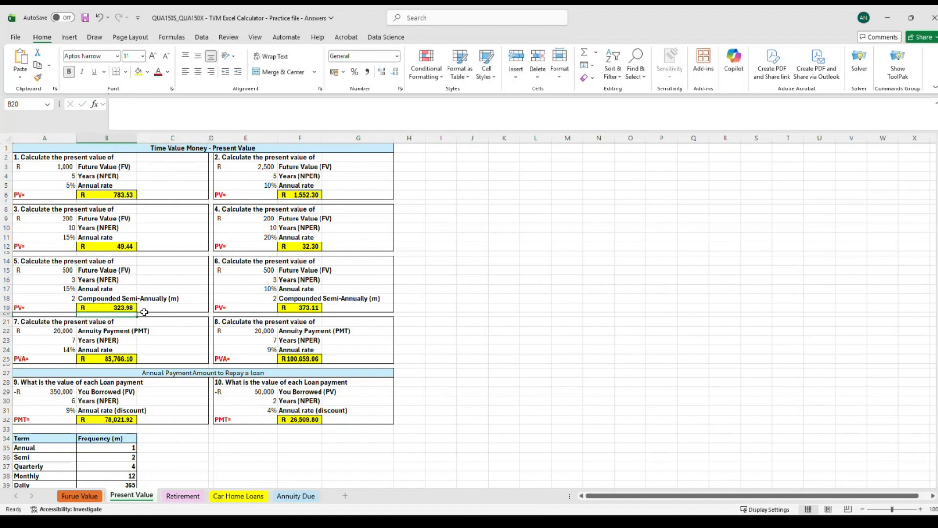
pyautogui.click(117, 309)
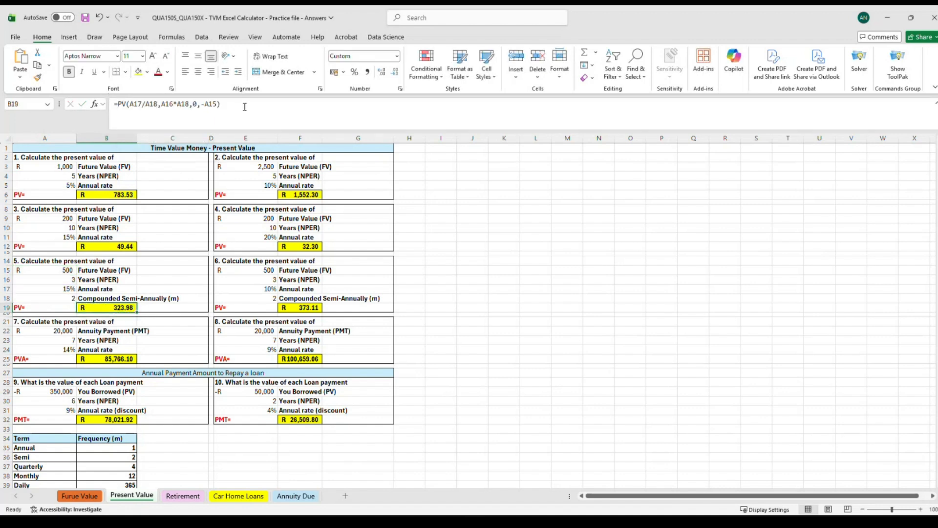
pyautogui.click(244, 106)
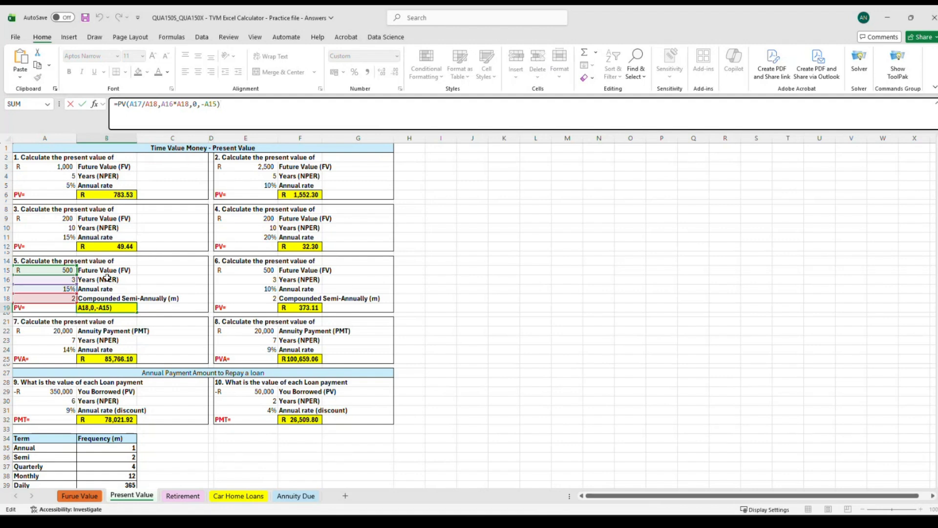
pyautogui.press('Return')
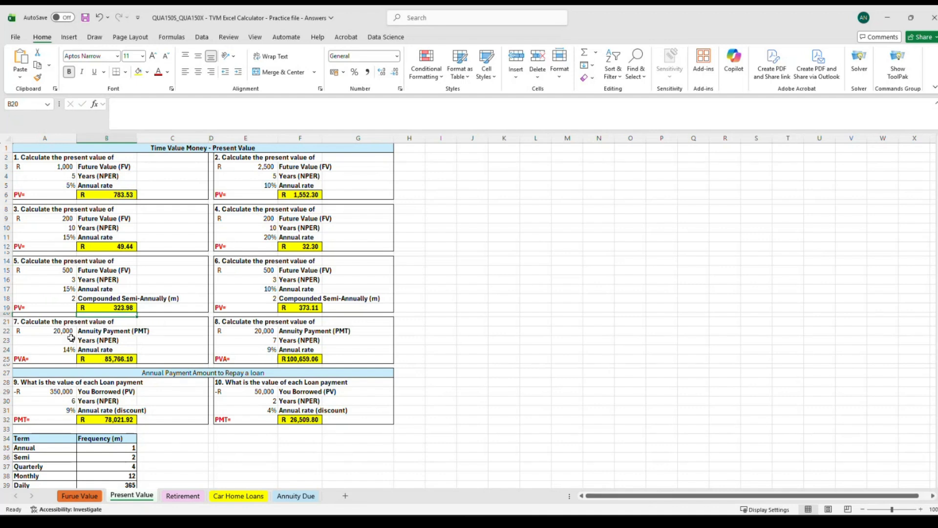
# Clear the existing present value formula from question 7's result cell B25.
pyautogui.click(100, 359)
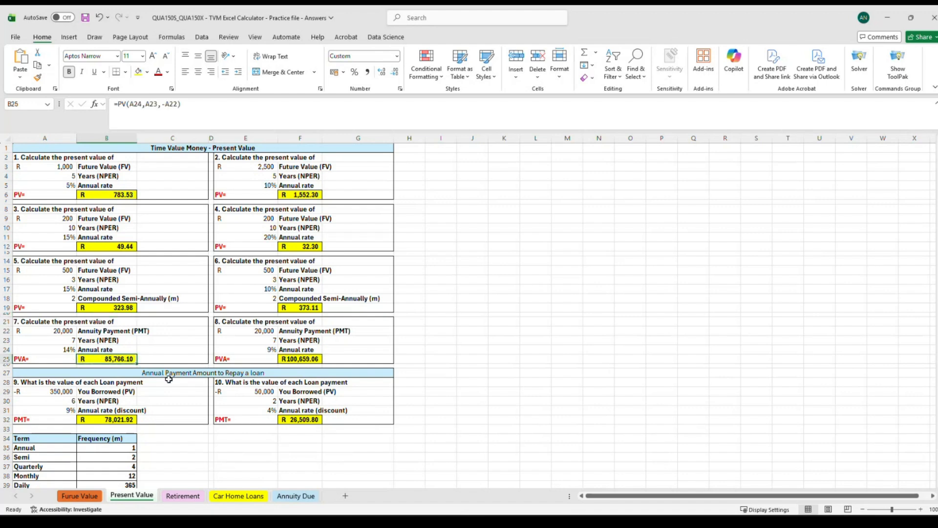
pyautogui.press('Delete')
pyautogui.click(23, 342)
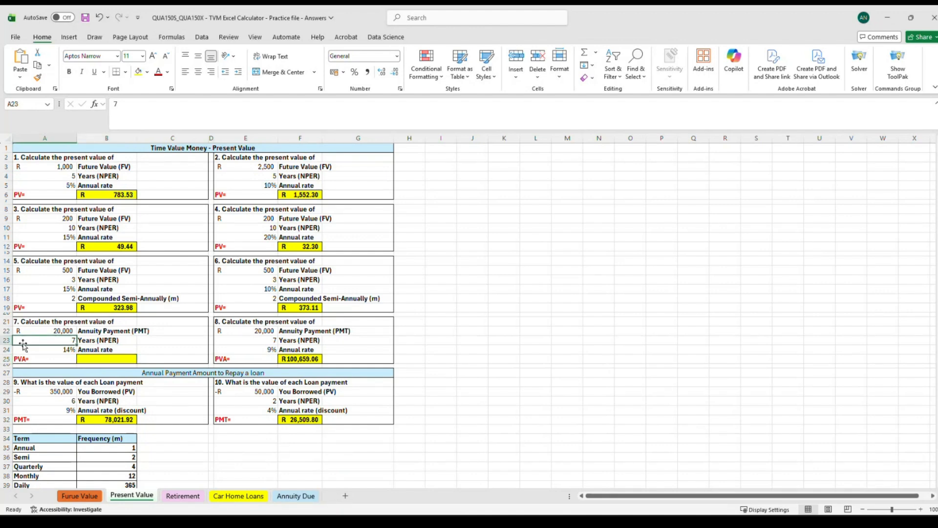
pyautogui.click(112, 358)
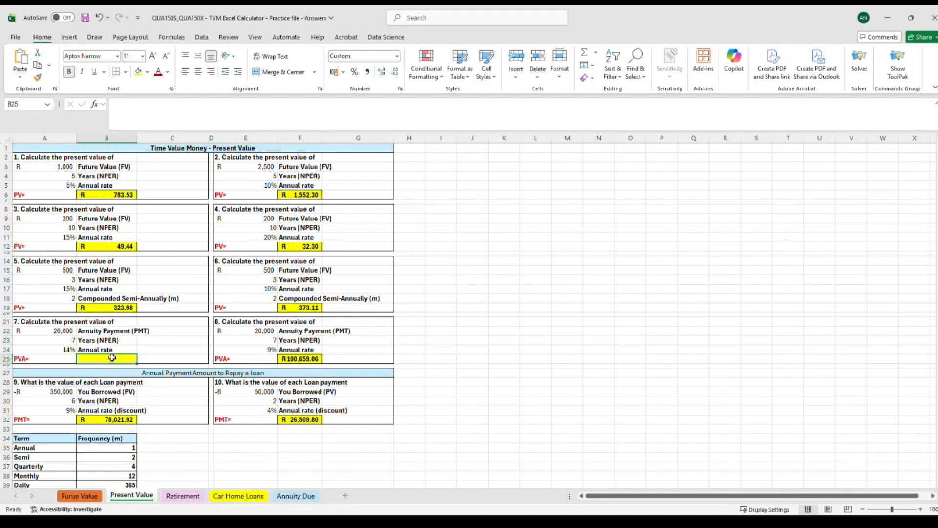
# Enter =PV(A24,A23,A22) in B25 for question 7's annuity present value.
pyautogui.write('=p')
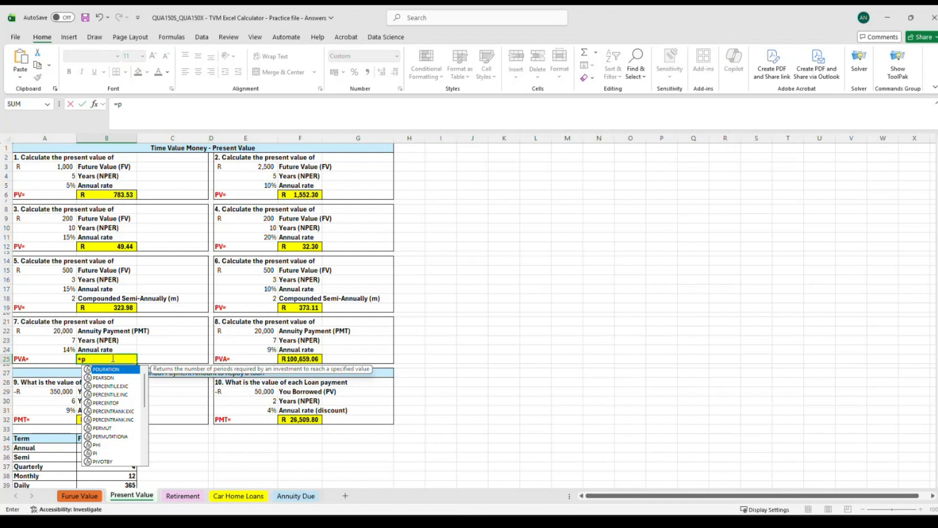
pyautogui.write('v')
pyautogui.doubleClick(104, 370)
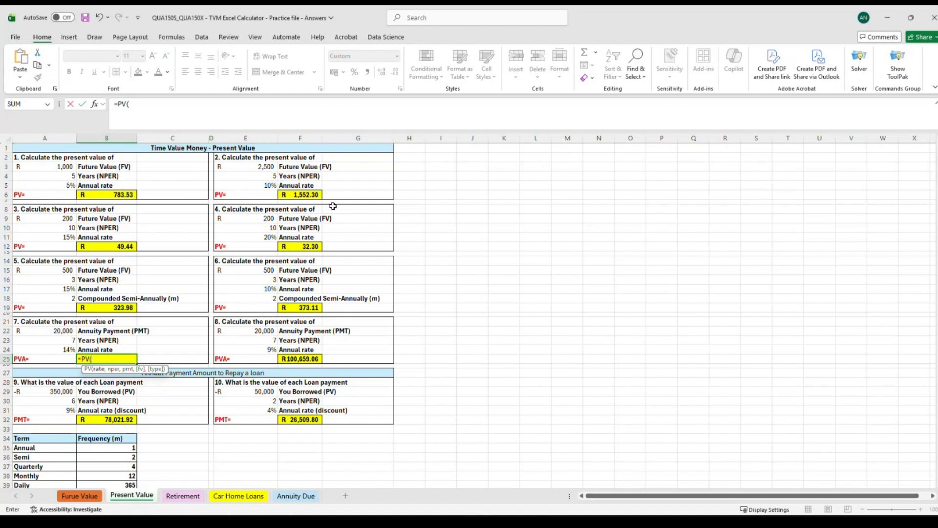
pyautogui.click(59, 350)
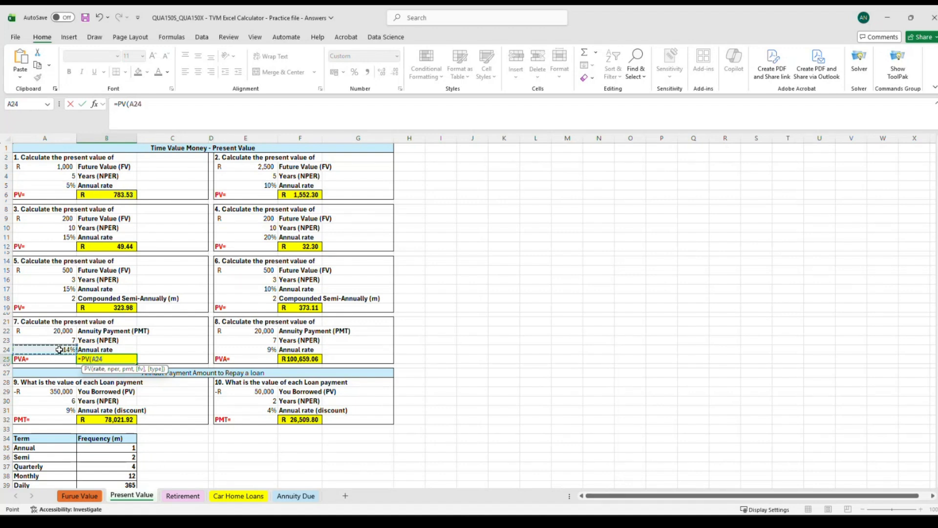
pyautogui.write(',')
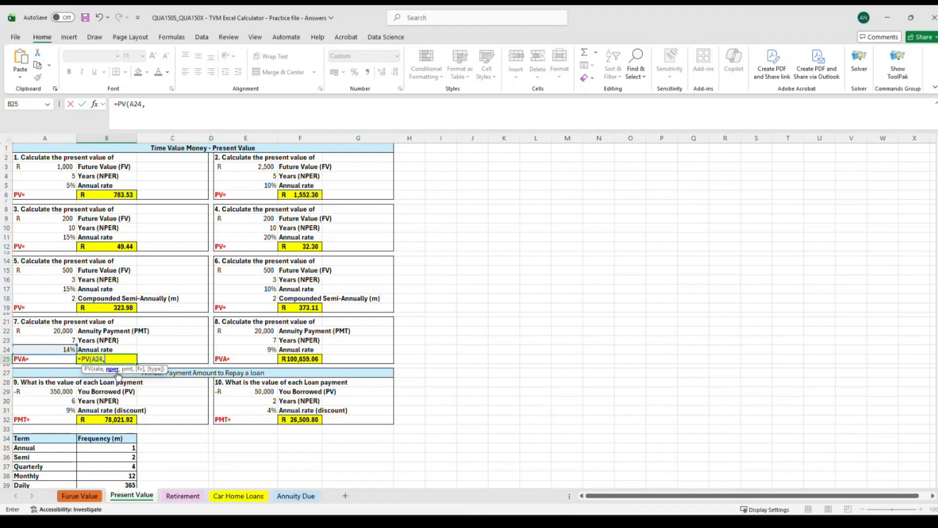
pyautogui.click(57, 342)
pyautogui.write(',')
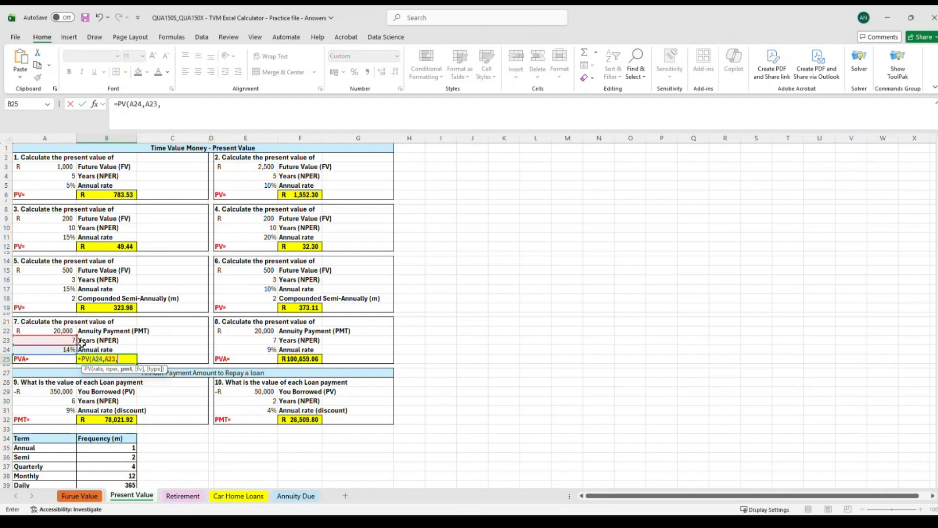
pyautogui.click(58, 330)
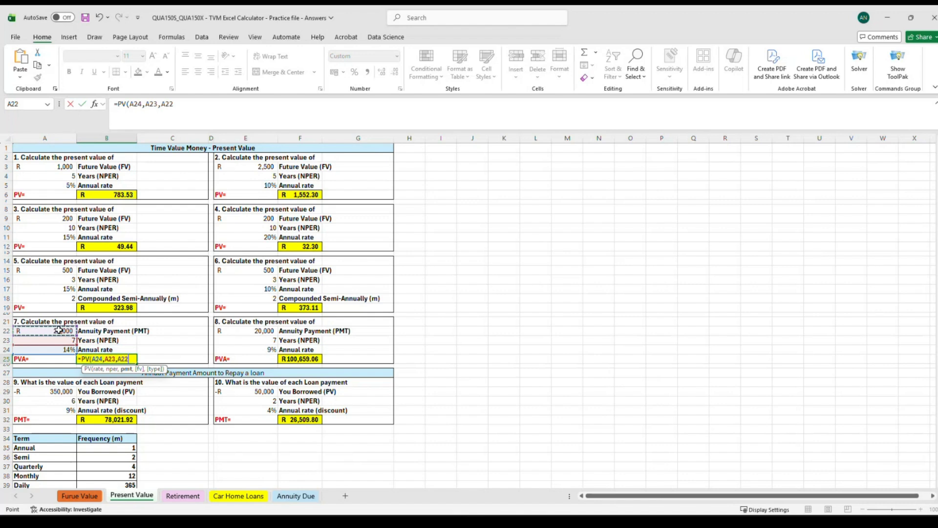
pyautogui.write(')')
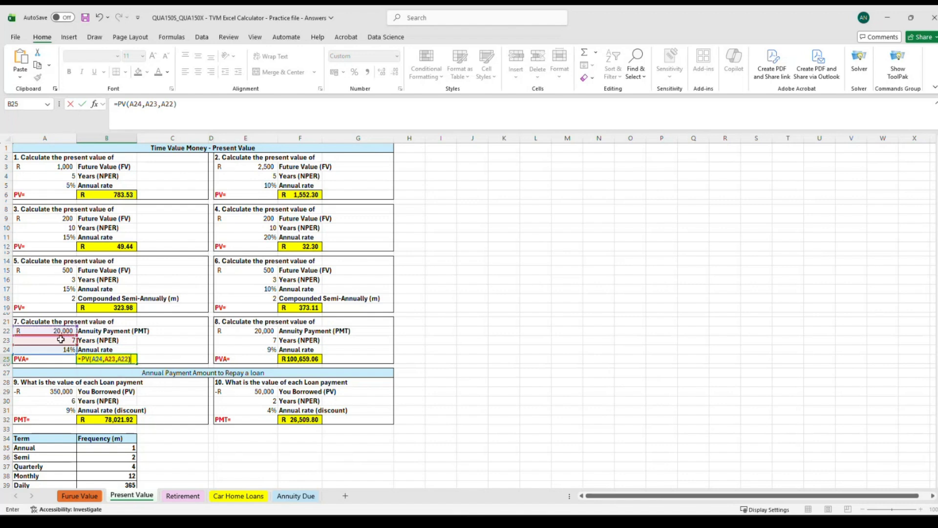
pyautogui.press('Return')
# Edit B25's formula to negate the payment argument, making it =PV(A24,A23,-A22), and reselect it to check.
pyautogui.click(113, 359)
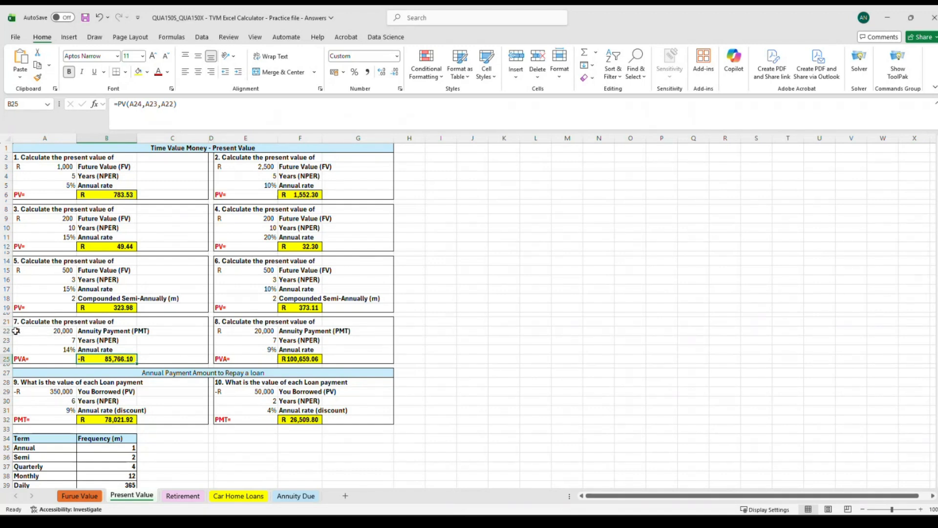
pyautogui.click(187, 105)
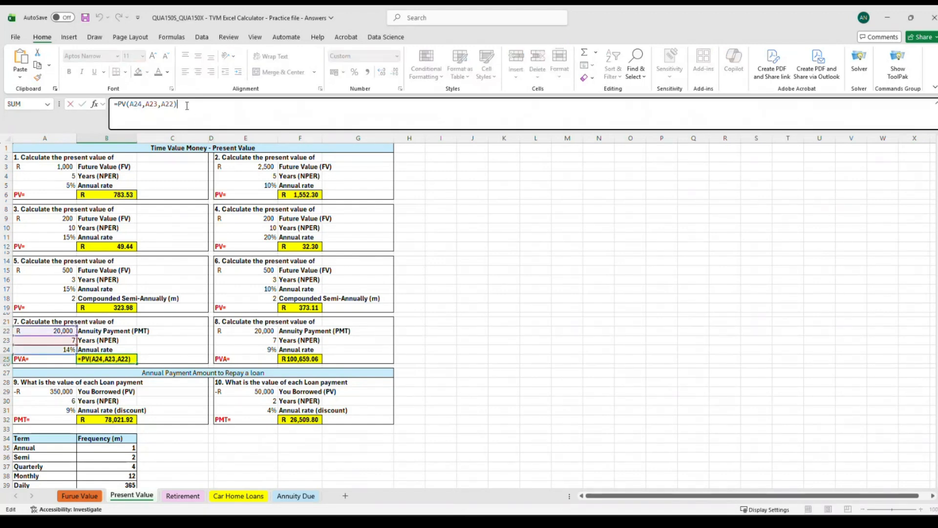
pyautogui.click(162, 106)
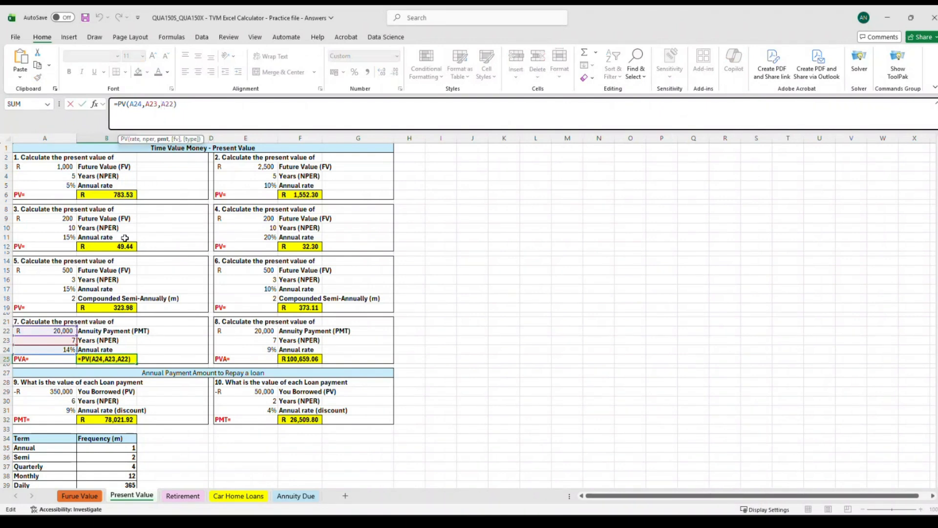
pyautogui.write('-')
pyautogui.click(187, 104)
pyautogui.press('Return')
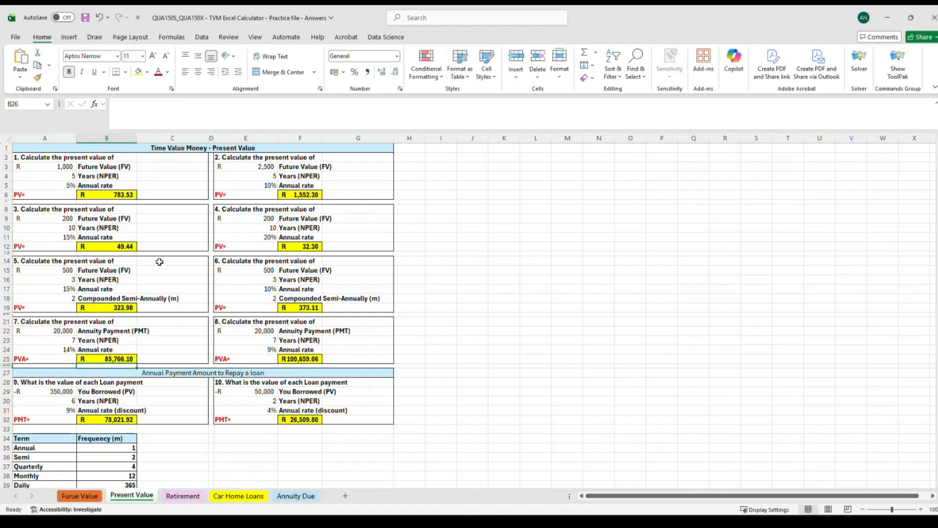
pyautogui.click(117, 358)
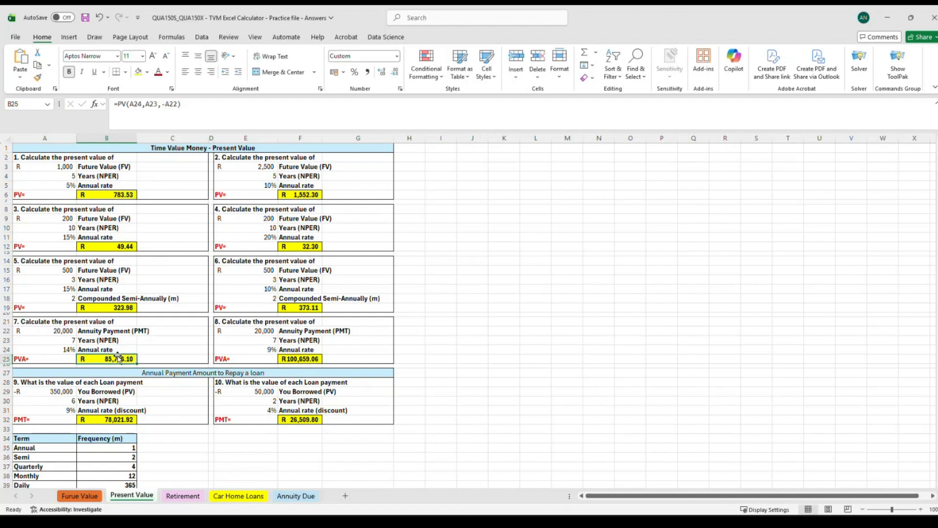
# Inspect the question 7 and 8 input labels, the loan payment question headings, and question 9's PMT formula in B32.
pyautogui.click(61, 322)
pyautogui.click(291, 328)
pyautogui.click(116, 343)
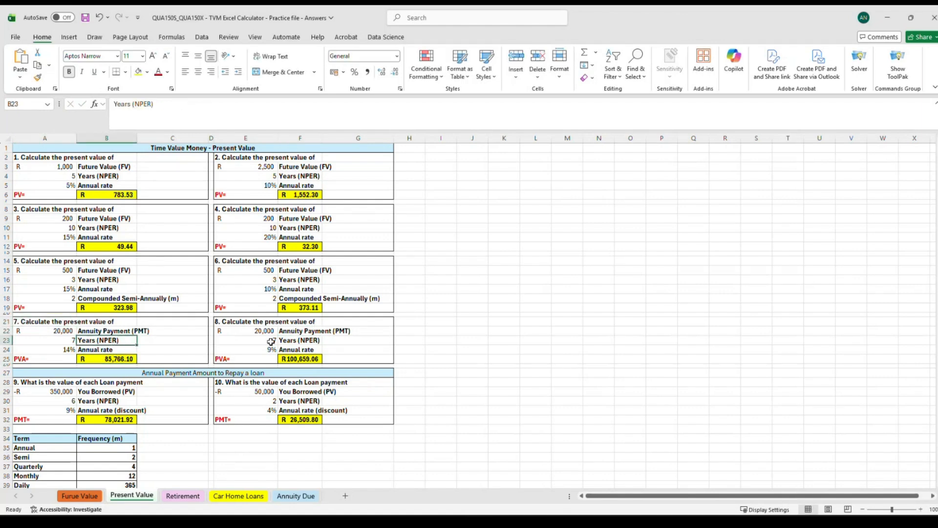
pyautogui.click(270, 342)
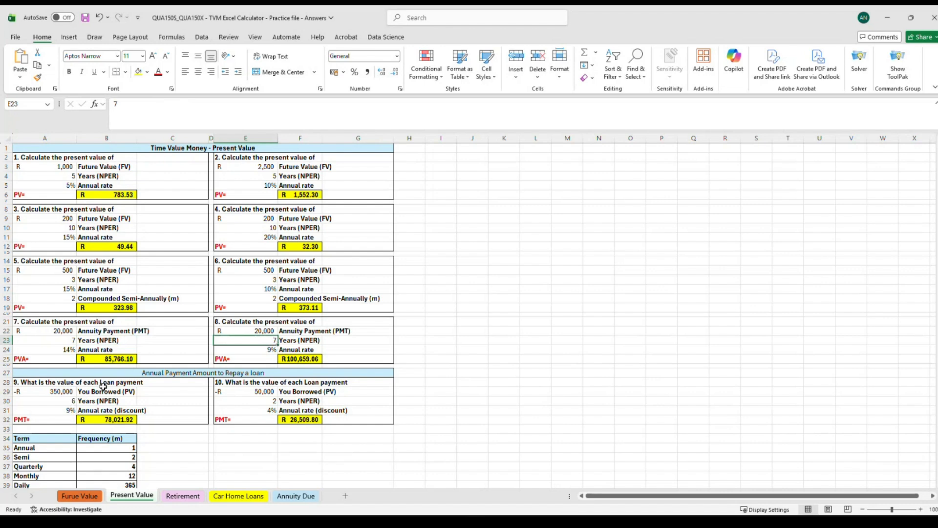
pyautogui.moveTo(101, 386); pyautogui.dragTo(112, 404)
pyautogui.moveTo(114, 342)
pyautogui.mouseDown()
pyautogui.moveTo(120, 350)
pyautogui.moveTo(118, 340)
pyautogui.mouseUp()
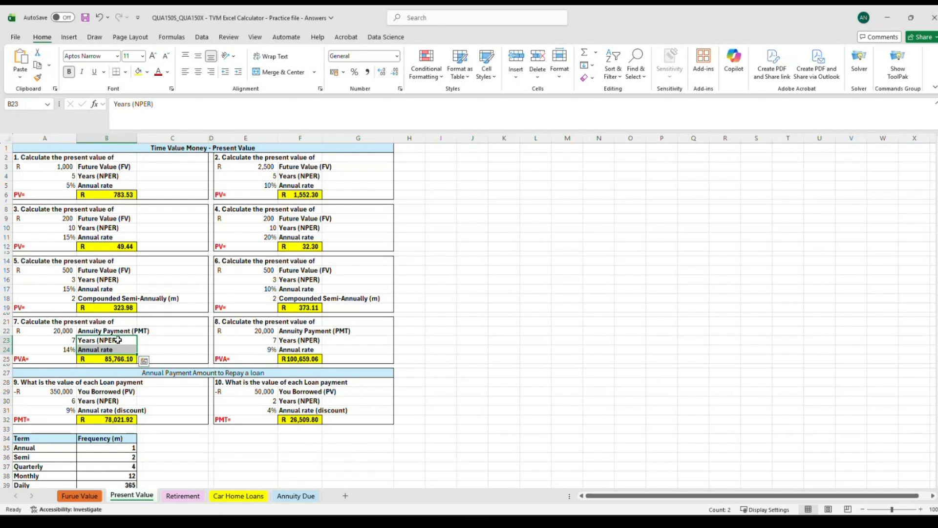
pyautogui.click(120, 332)
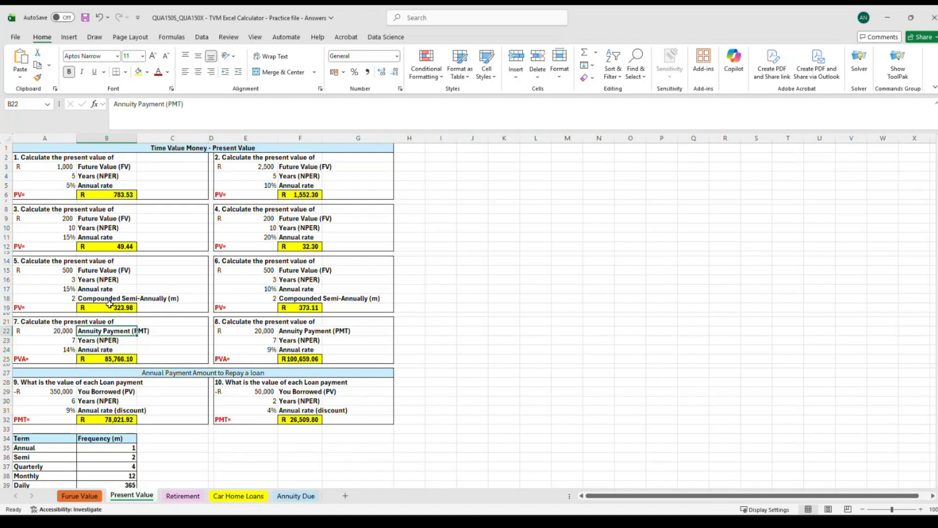
pyautogui.click(119, 167)
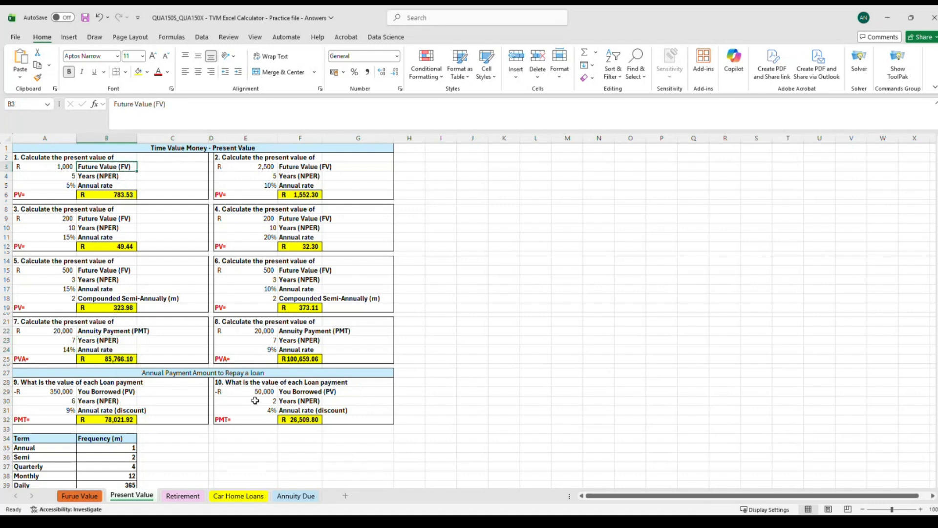
pyautogui.click(40, 384)
pyautogui.click(233, 386)
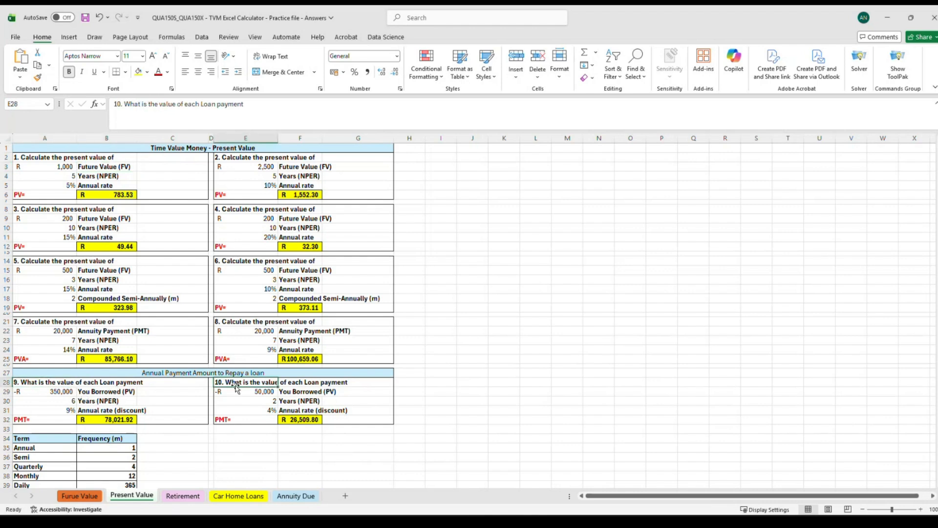
pyautogui.click(46, 383)
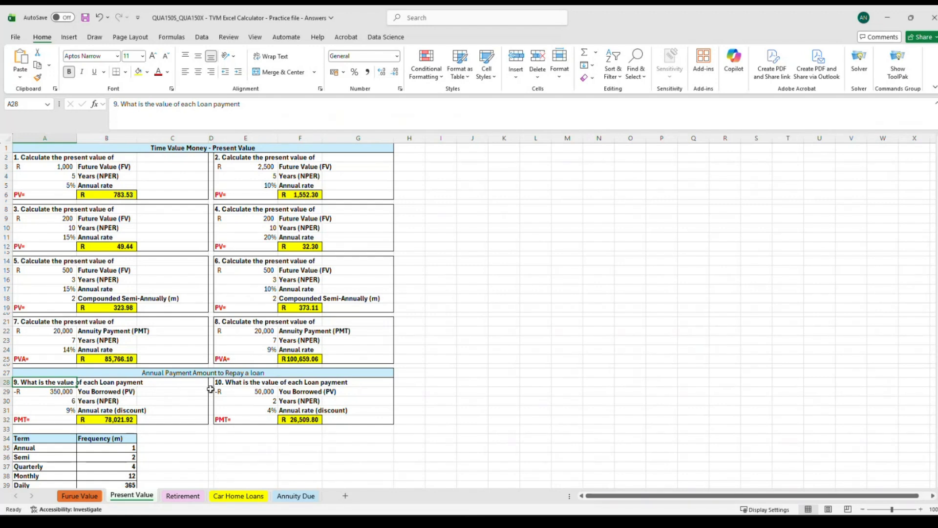
pyautogui.click(247, 382)
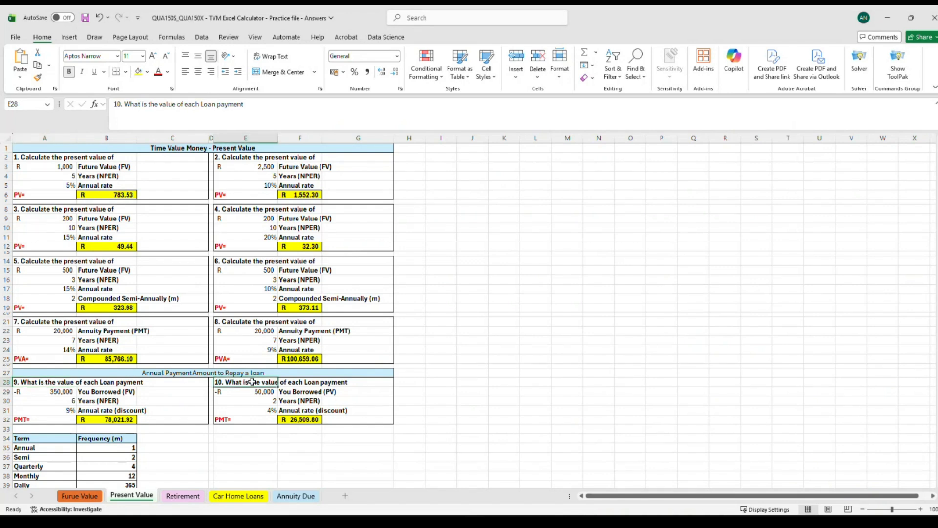
pyautogui.click(120, 420)
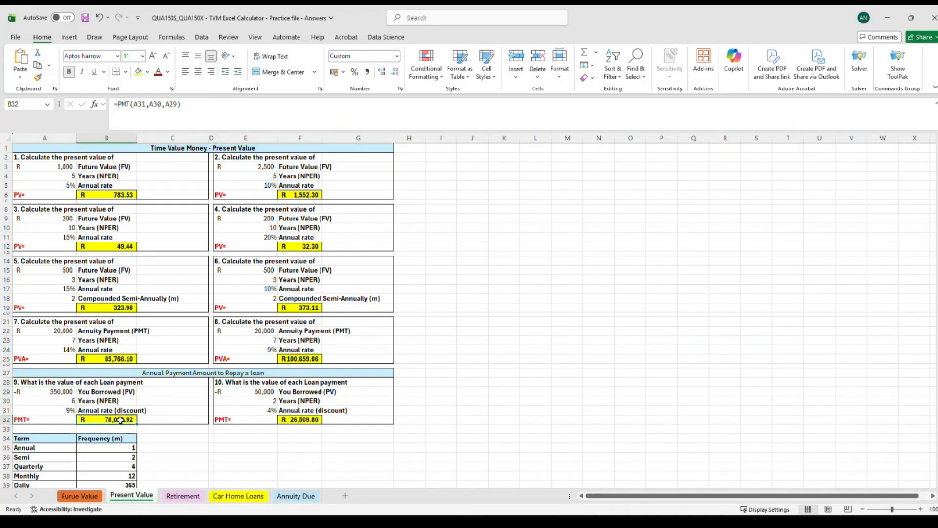
pyautogui.click(50, 421)
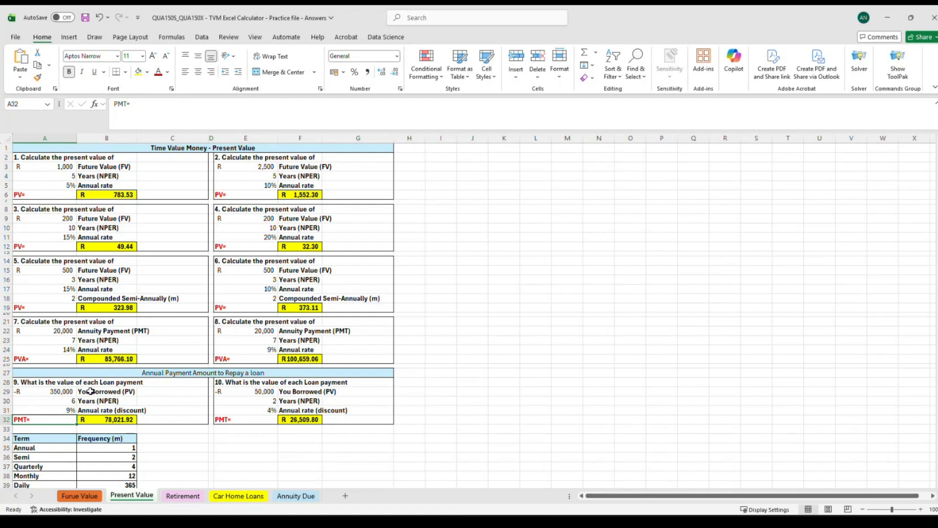
pyautogui.click(98, 419)
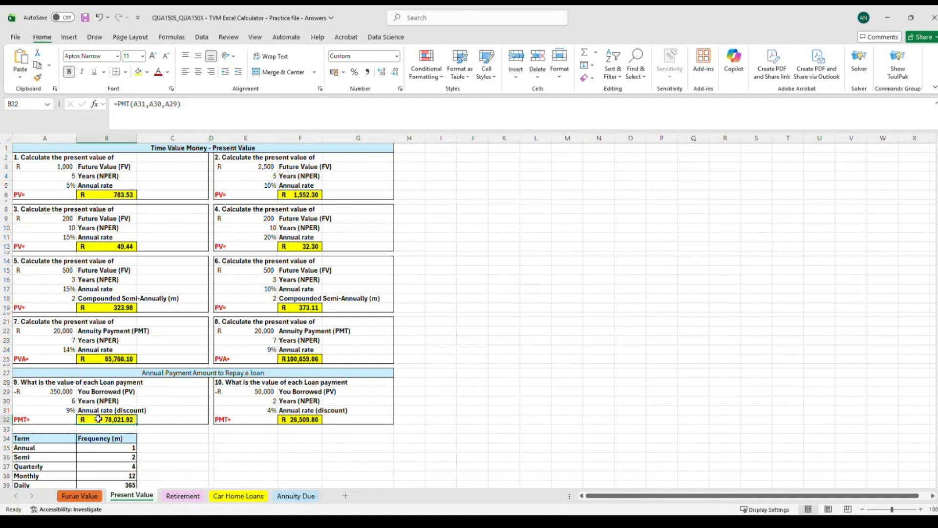
# Clear question 9's payment cell B32 and re-enter it as =PMT(A31,A30,A29).
pyautogui.press('Delete')
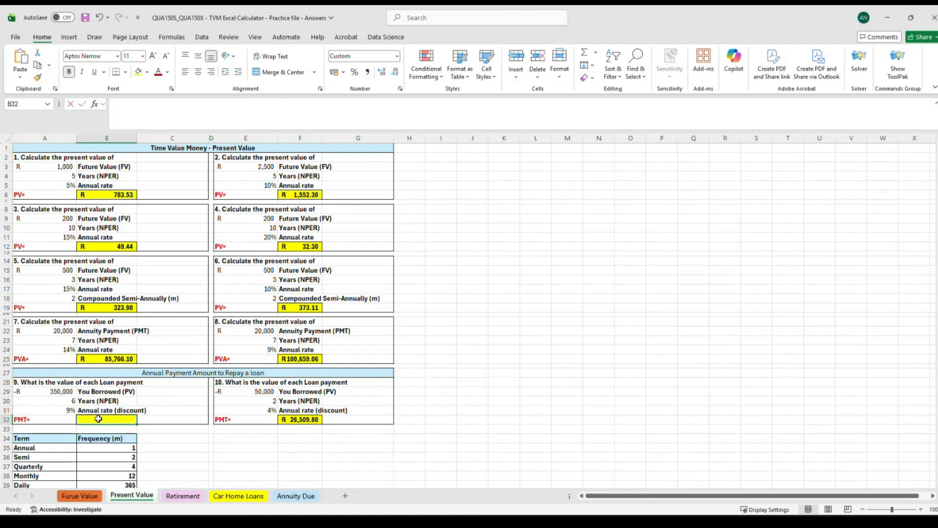
pyautogui.write('=p')
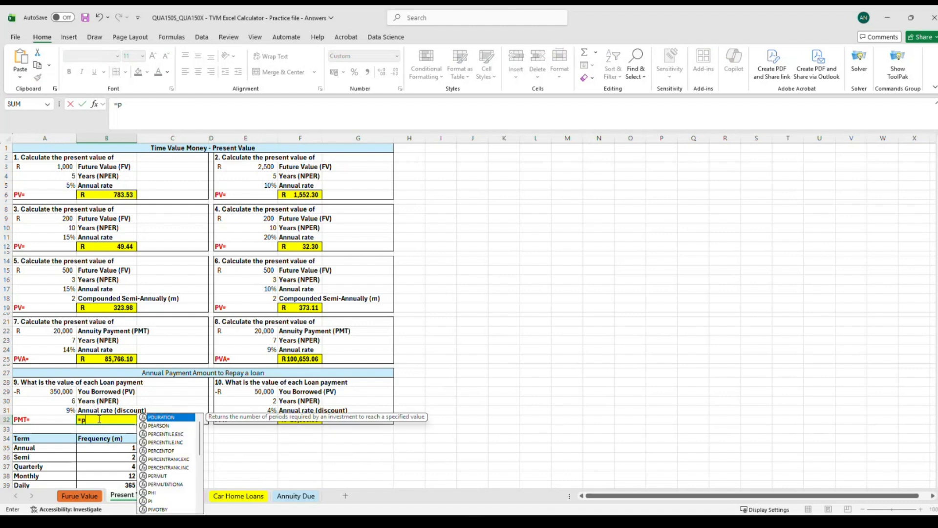
pyautogui.write('mt')
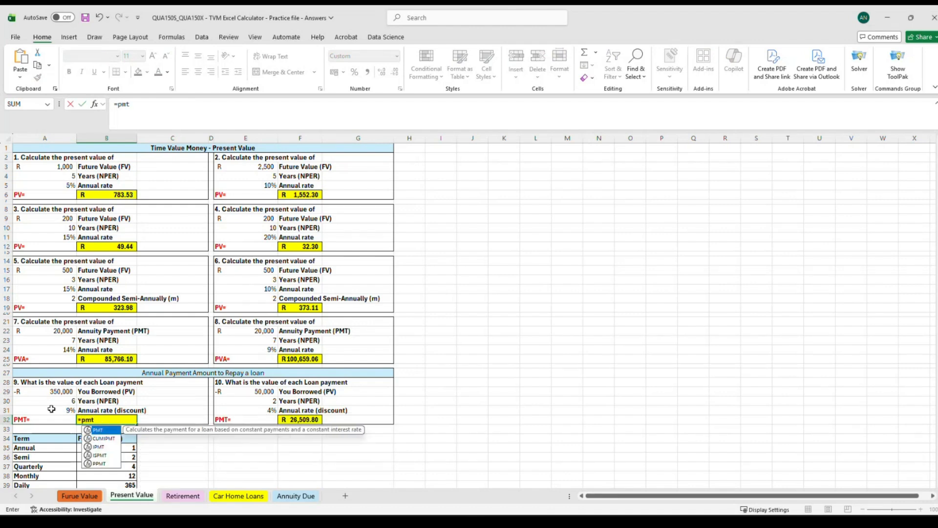
pyautogui.doubleClick(99, 430)
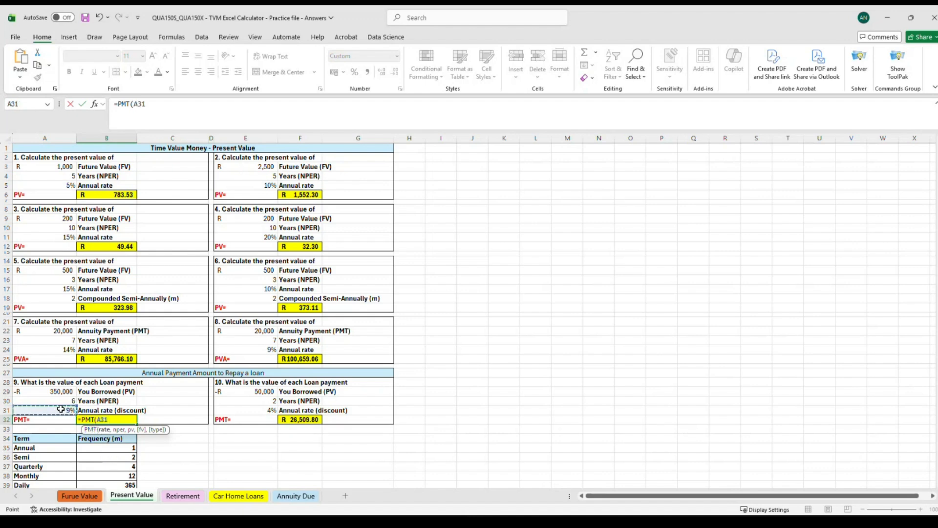
pyautogui.write(',')
pyautogui.click(74, 401)
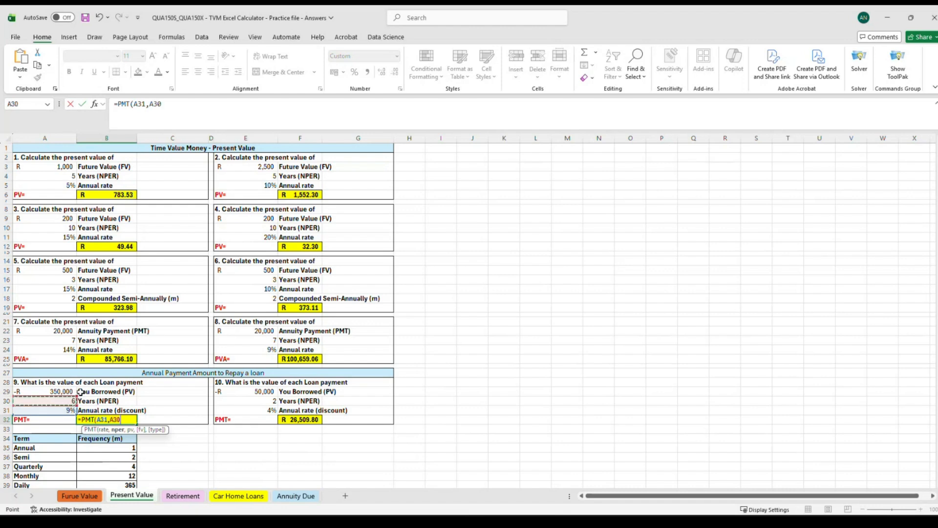
pyautogui.write(',')
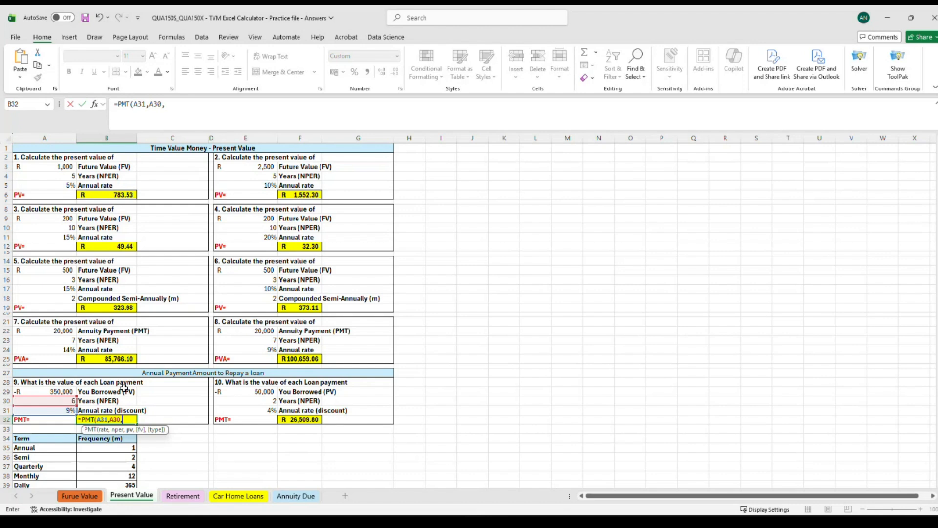
pyautogui.click(57, 392)
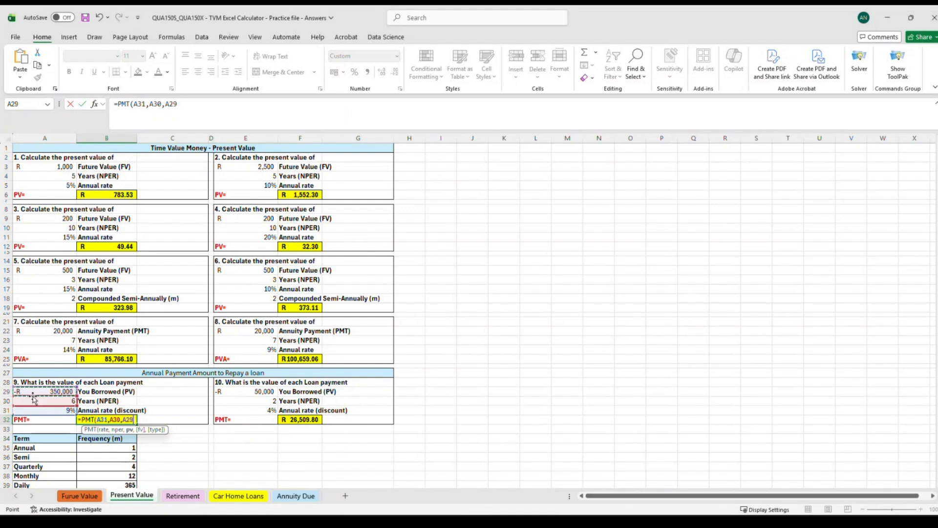
pyautogui.click(201, 107)
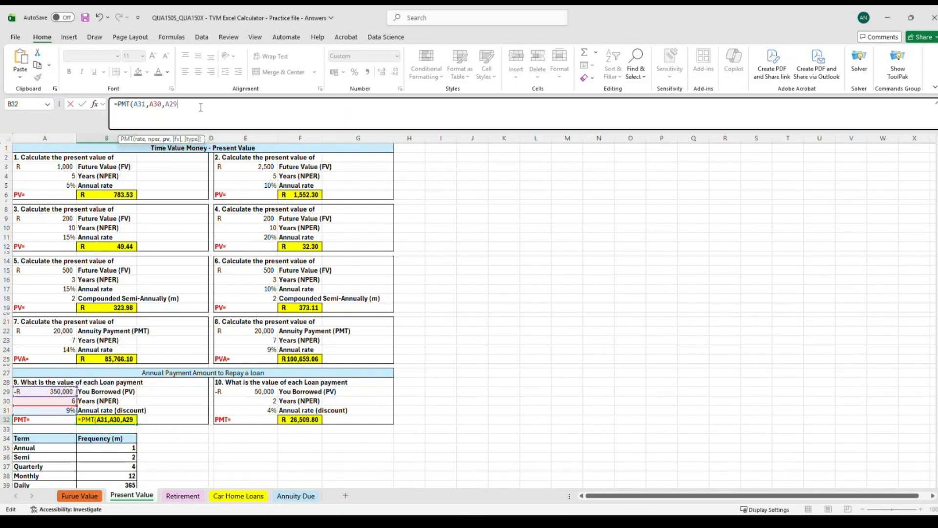
pyautogui.write(')')
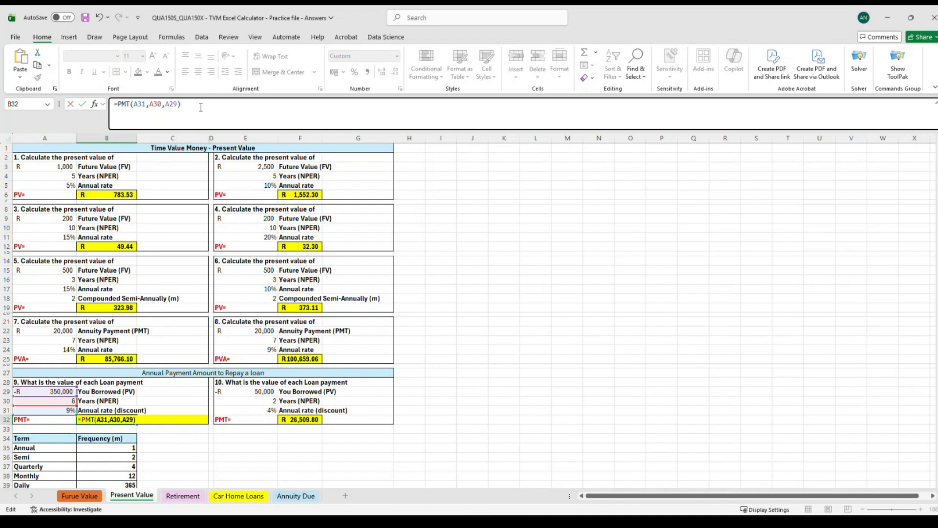
pyautogui.press('Return')
# Inspect question 9's loan inputs and PMT result, comparing them with question 4's PV formula in F12.
pyautogui.click(98, 418)
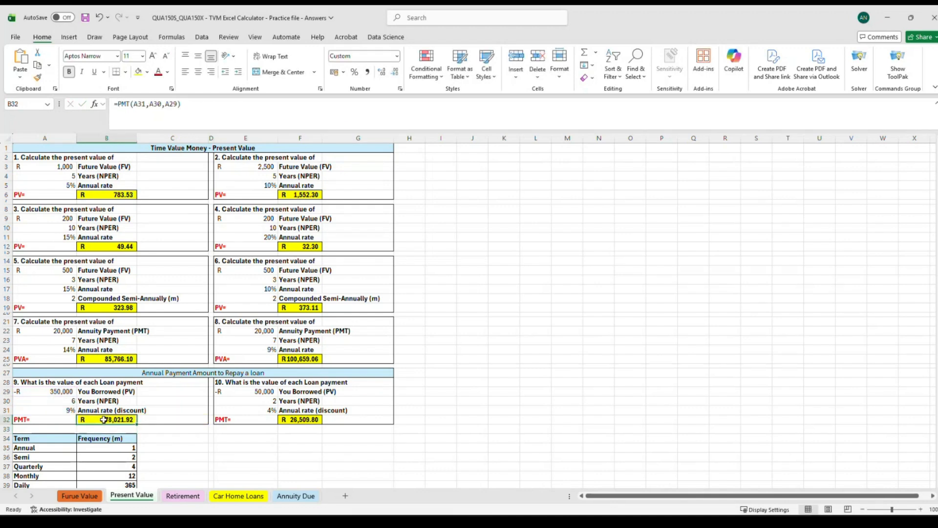
pyautogui.click(29, 384)
pyautogui.click(30, 391)
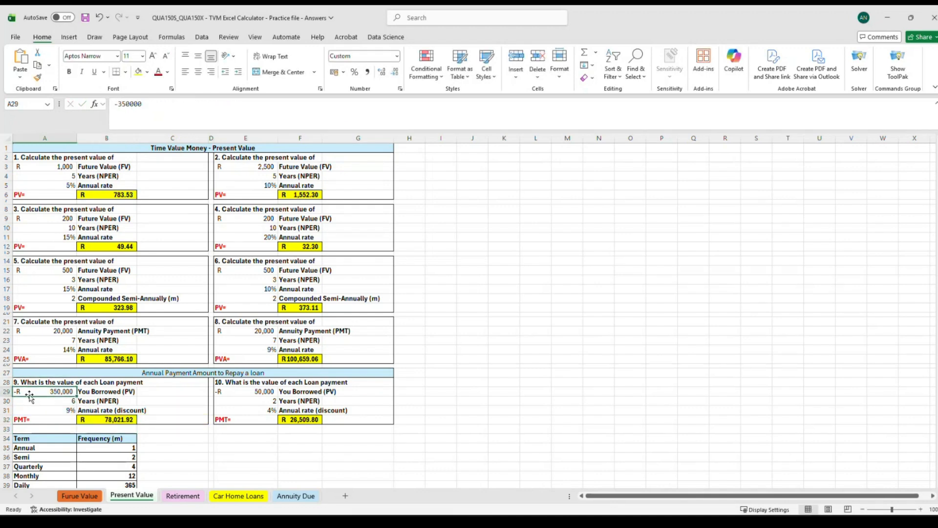
pyautogui.click(49, 334)
pyautogui.click(259, 330)
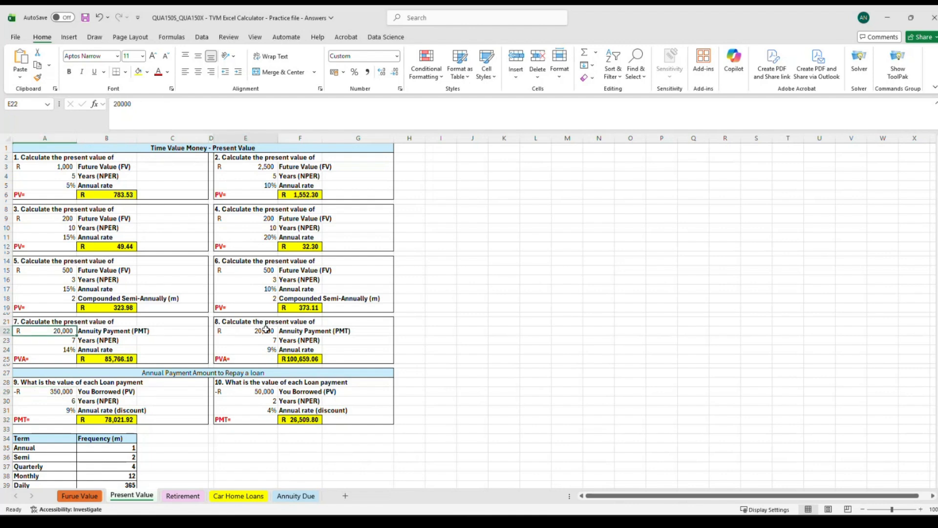
pyautogui.click(257, 221)
pyautogui.click(303, 245)
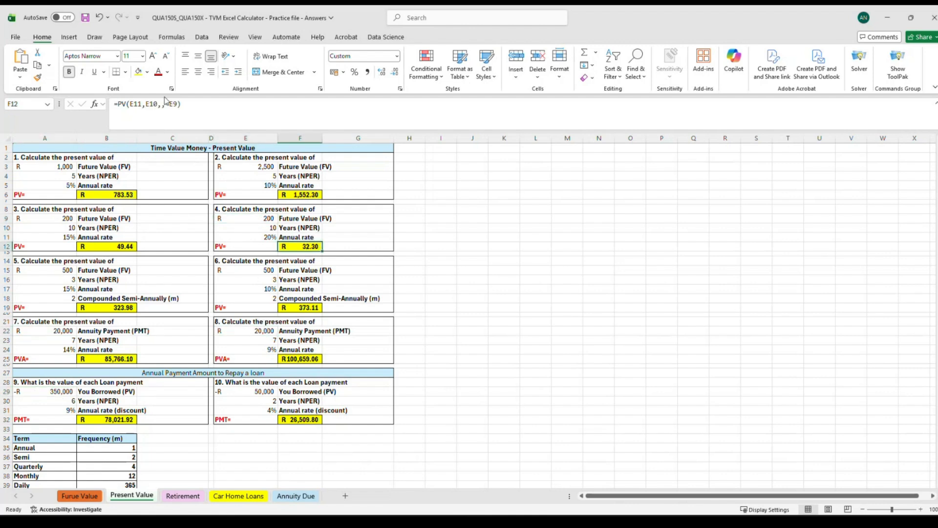
pyautogui.click(178, 109)
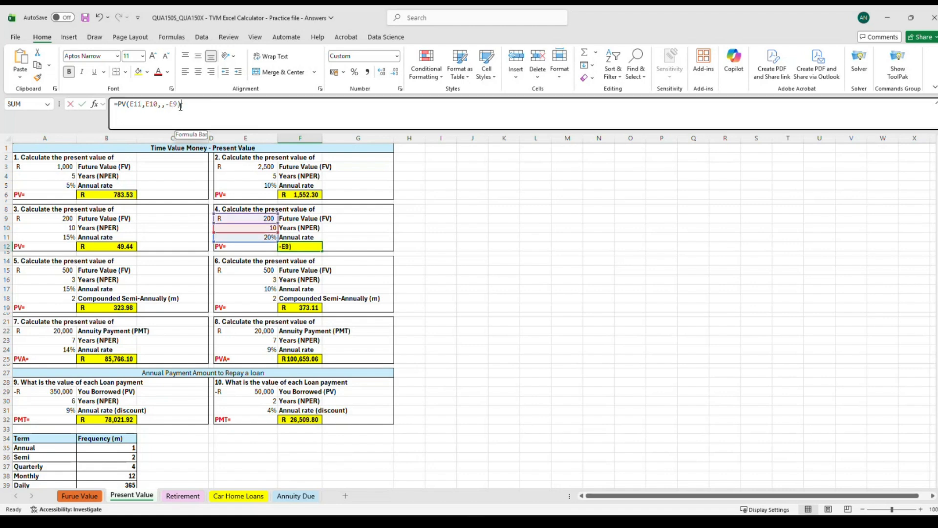
pyautogui.click(106, 420)
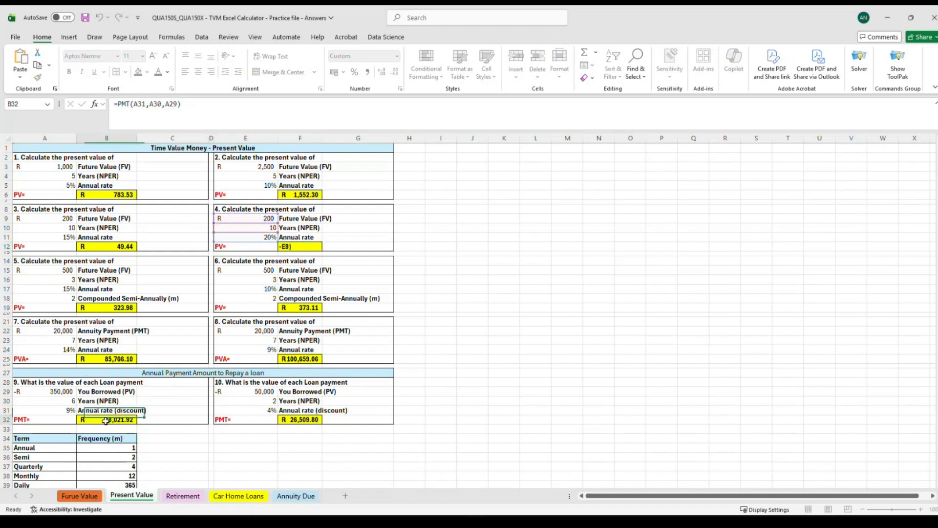
pyautogui.click(33, 392)
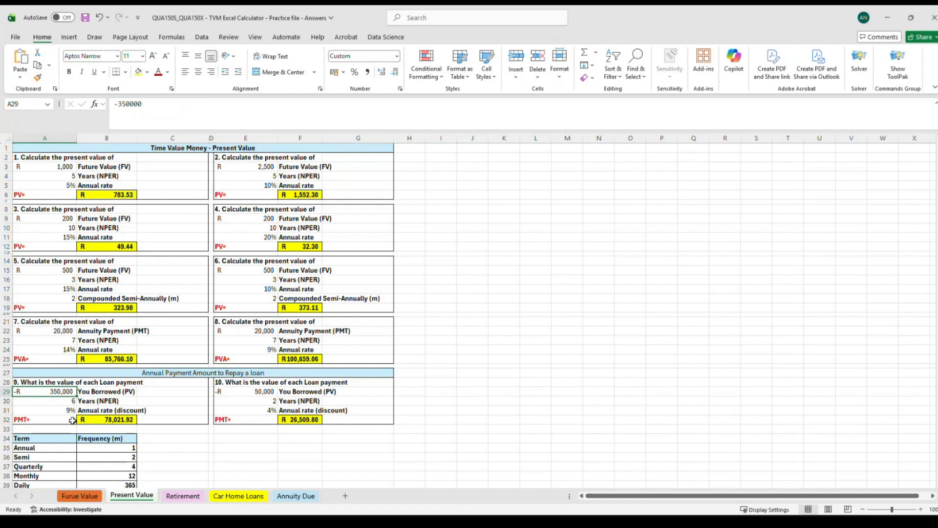
pyautogui.click(91, 392)
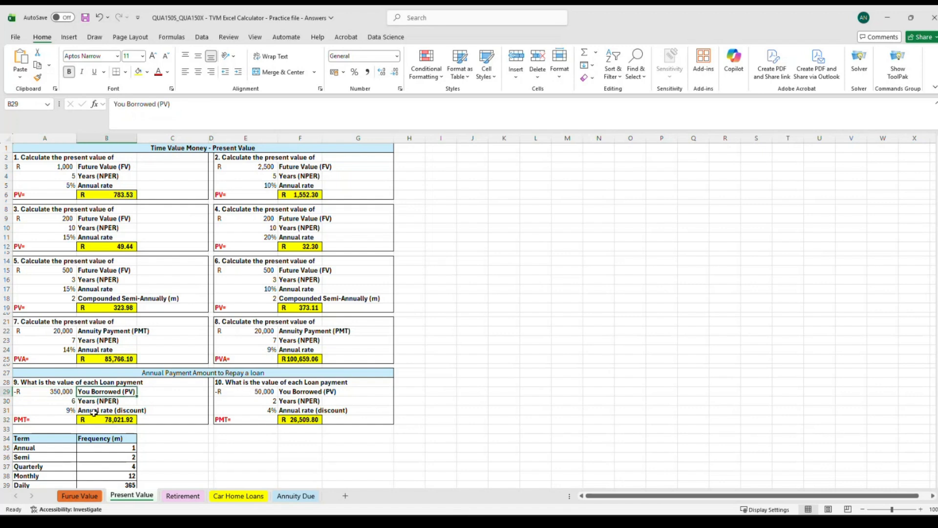
pyautogui.click(98, 418)
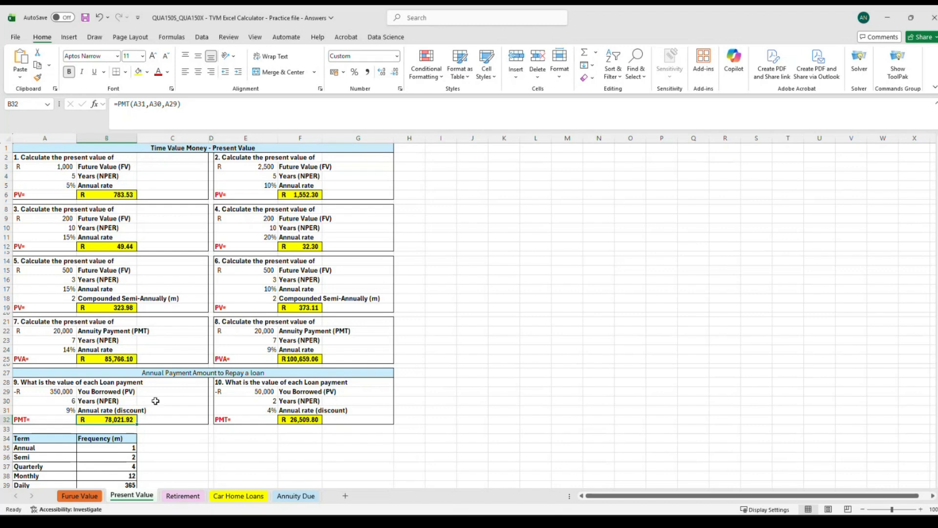
# Switch to the Retirement sheet and examine the annual and weekly deposit questions and their PMT formulas.
pyautogui.click(181, 496)
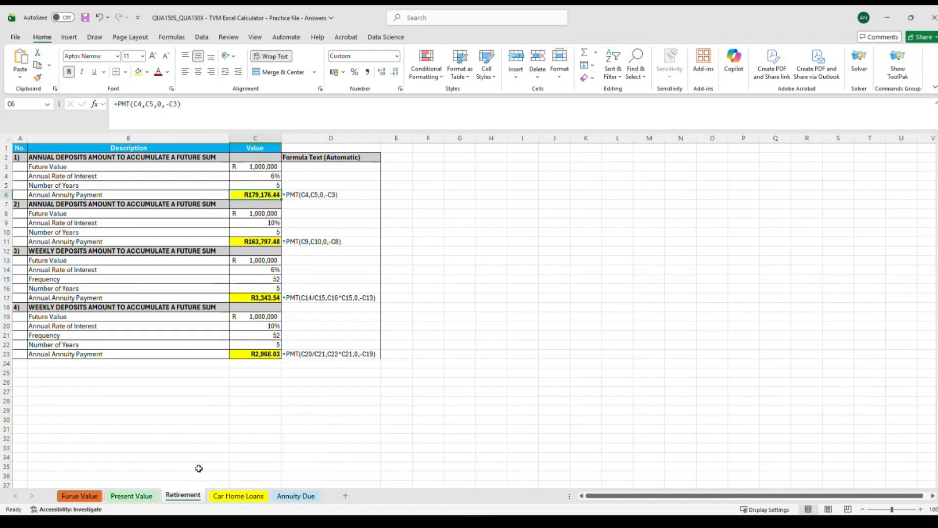
pyautogui.click(131, 496)
pyautogui.click(184, 495)
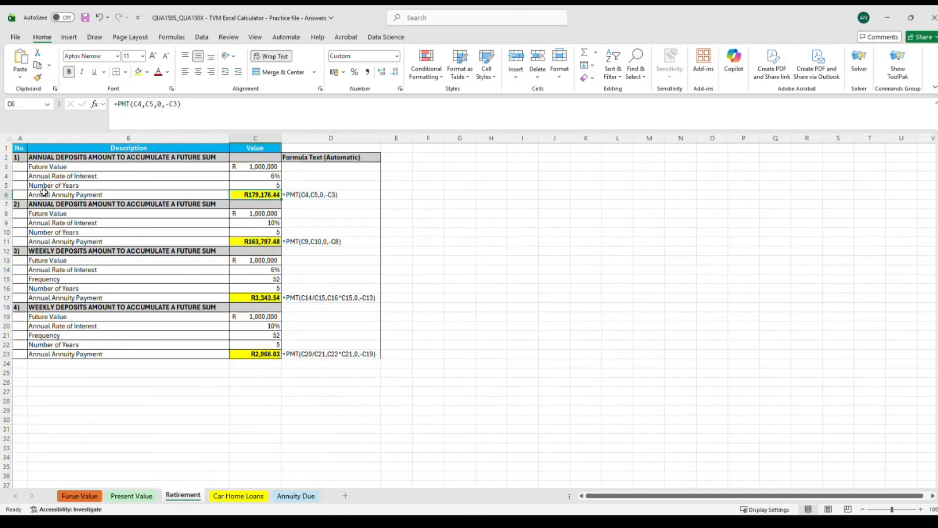
pyautogui.click(68, 195)
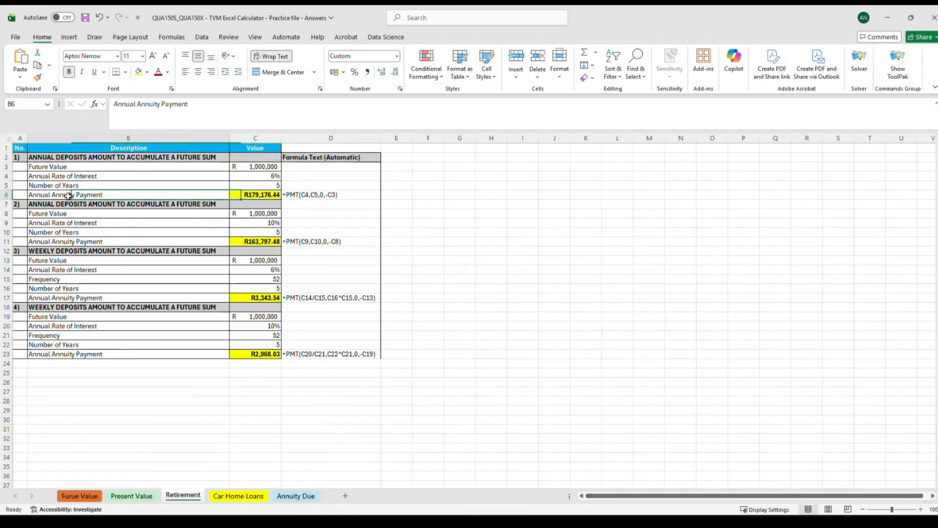
pyautogui.click(6, 194)
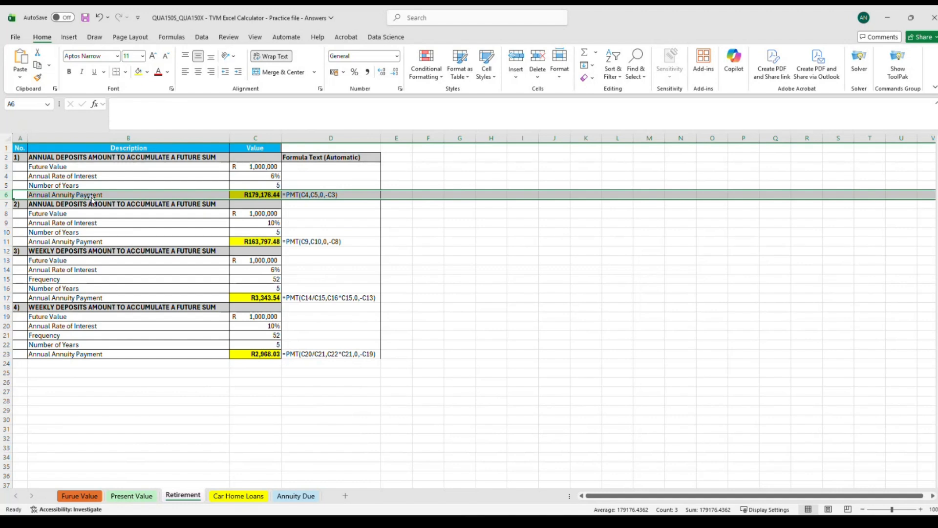
pyautogui.click(241, 196)
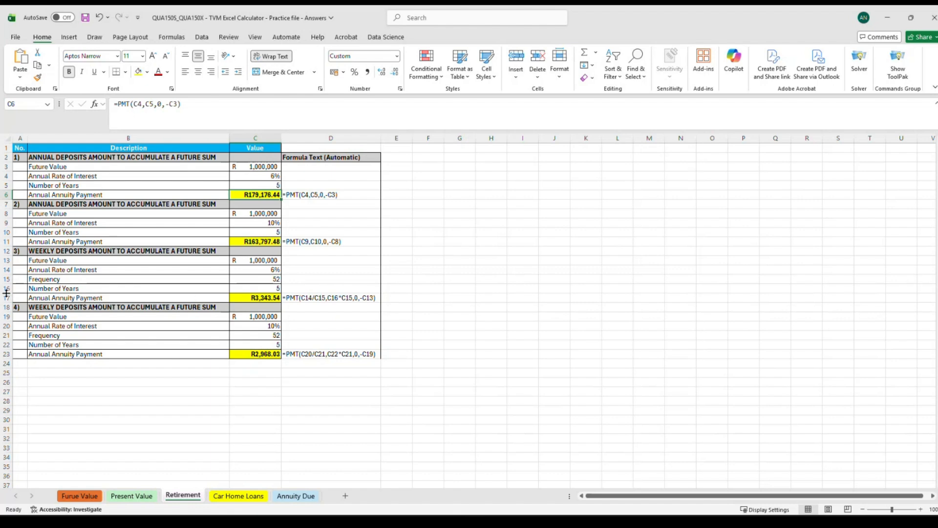
pyautogui.click(78, 251)
pyautogui.click(80, 282)
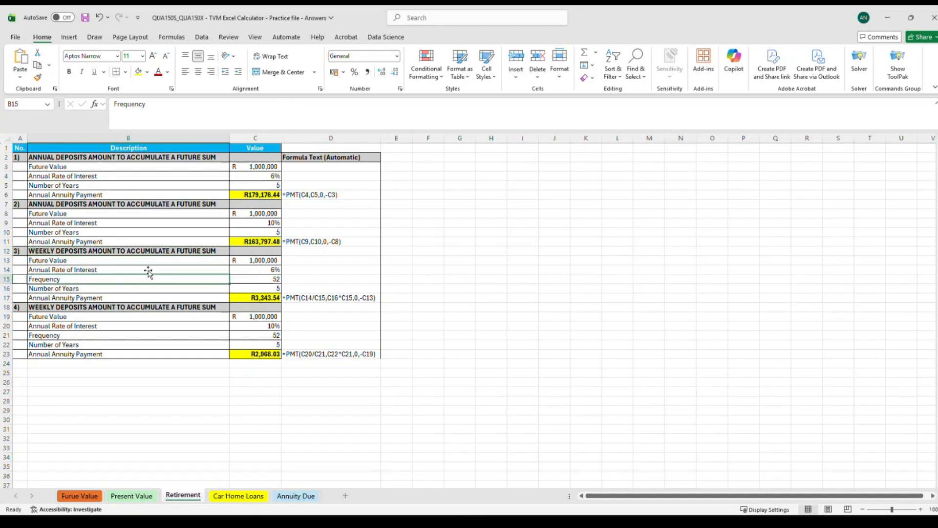
pyautogui.click(273, 279)
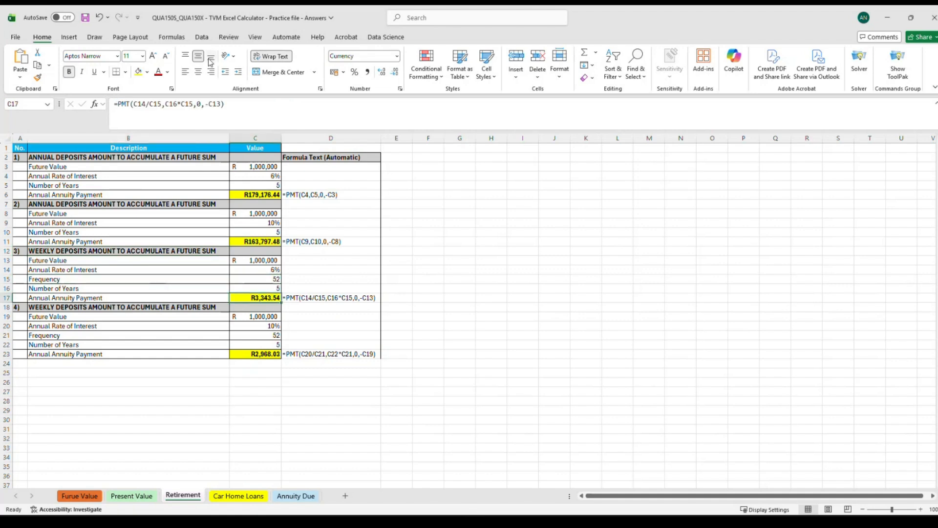
# Inspect the weekly deposit PMT formula in C17 and the frequency, rate and future value input cells.
pyautogui.doubleClick(264, 297)
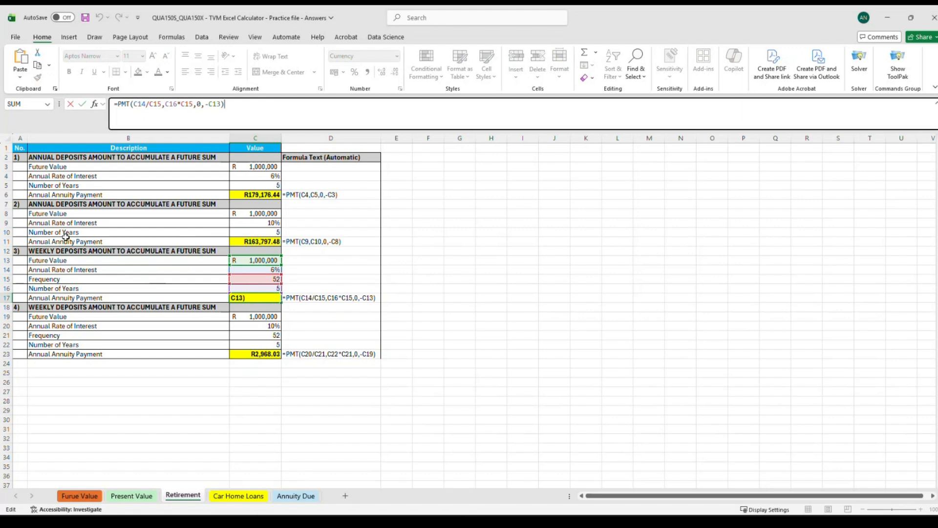
pyautogui.click(60, 280)
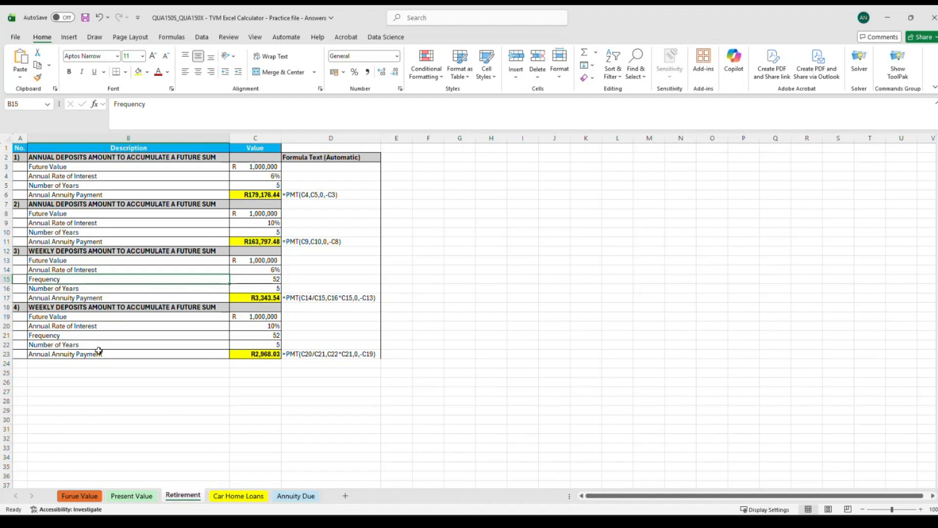
pyautogui.click(59, 336)
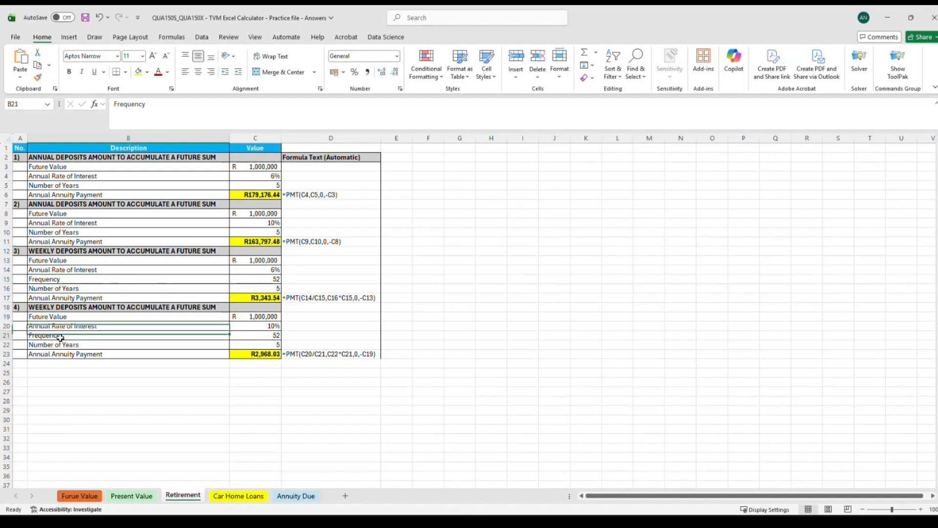
pyautogui.click(258, 336)
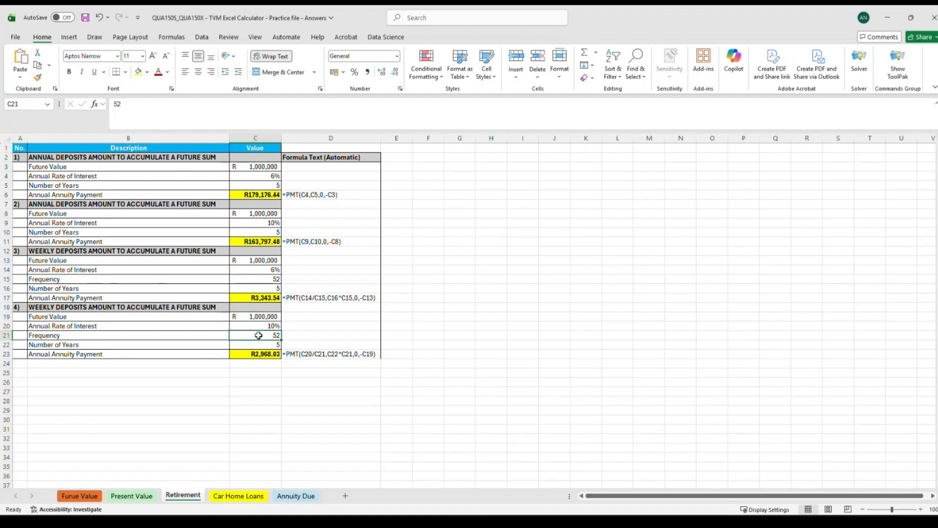
pyautogui.click(76, 277)
pyautogui.click(262, 276)
pyautogui.click(255, 196)
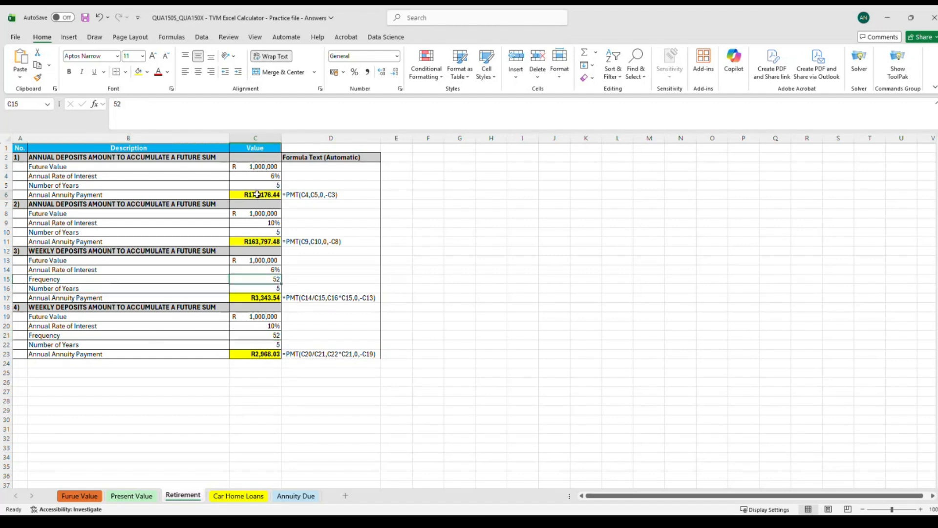
pyautogui.click(144, 120)
pyautogui.click(78, 223)
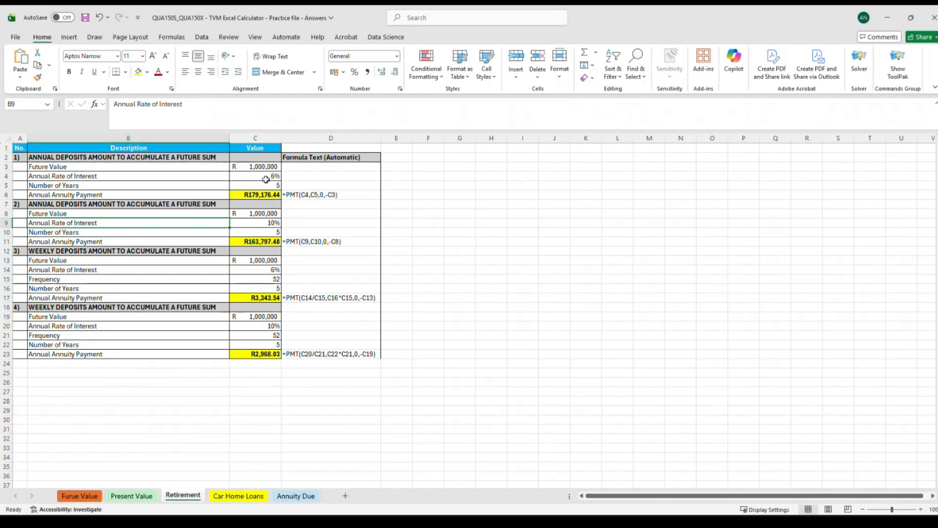
pyautogui.moveTo(263, 167); pyautogui.dragTo(269, 185)
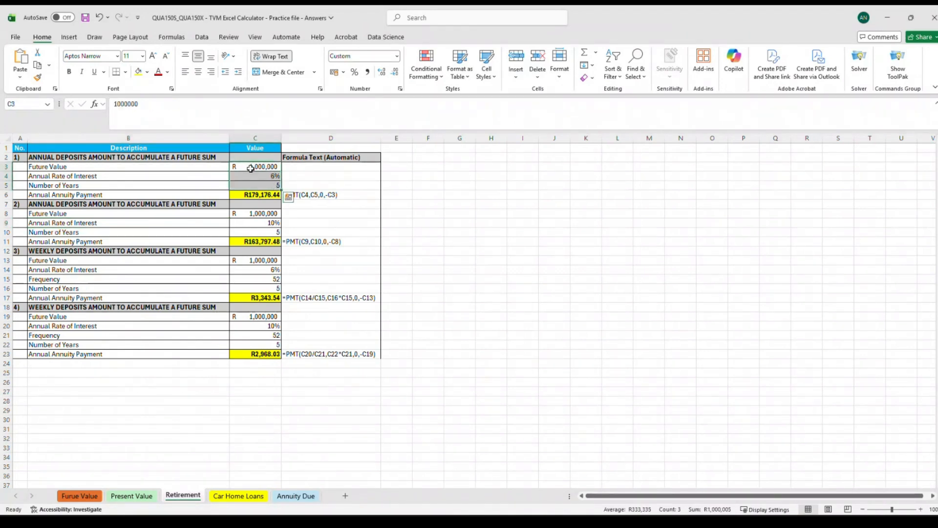
pyautogui.press('Down')
pyautogui.click(256, 166)
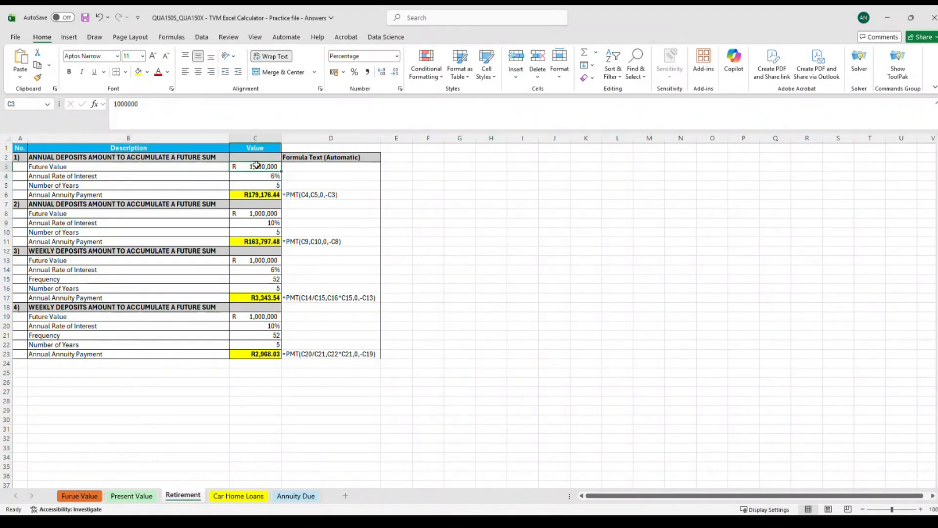
pyautogui.click(260, 194)
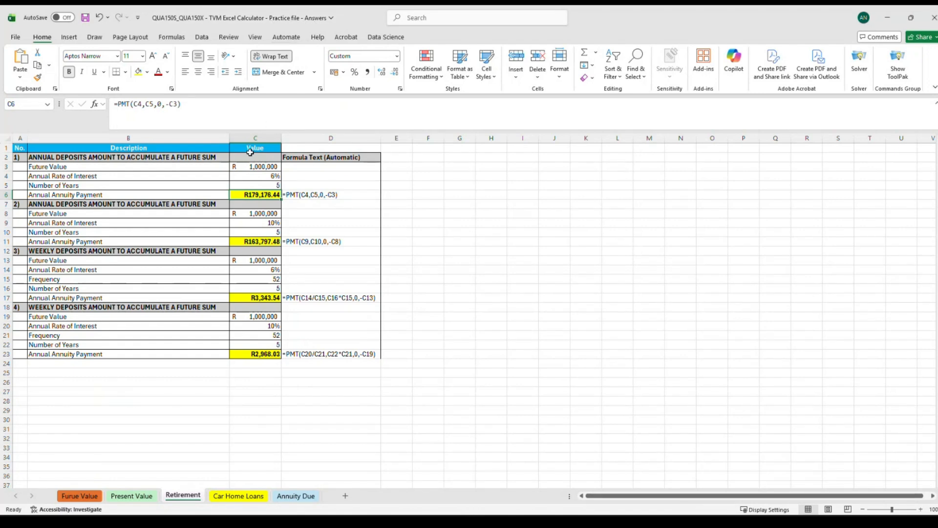
pyautogui.click(252, 168)
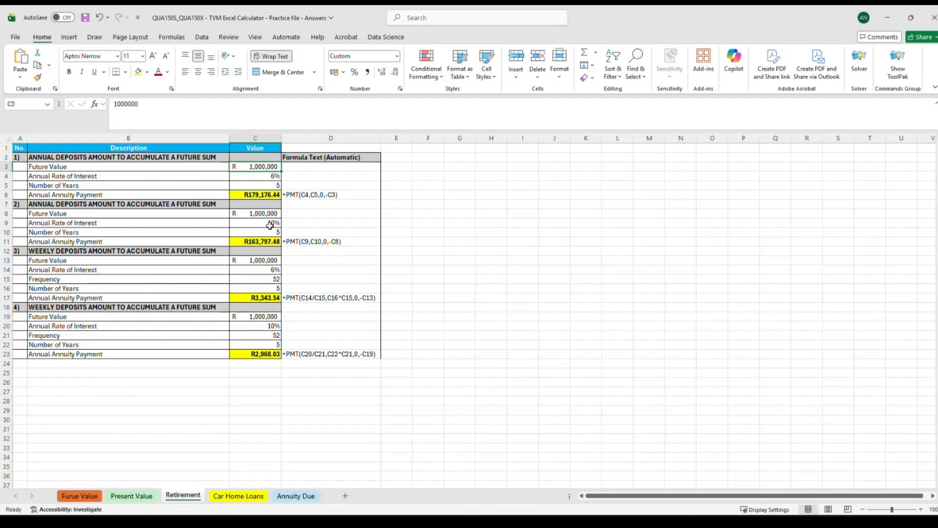
pyautogui.click(246, 192)
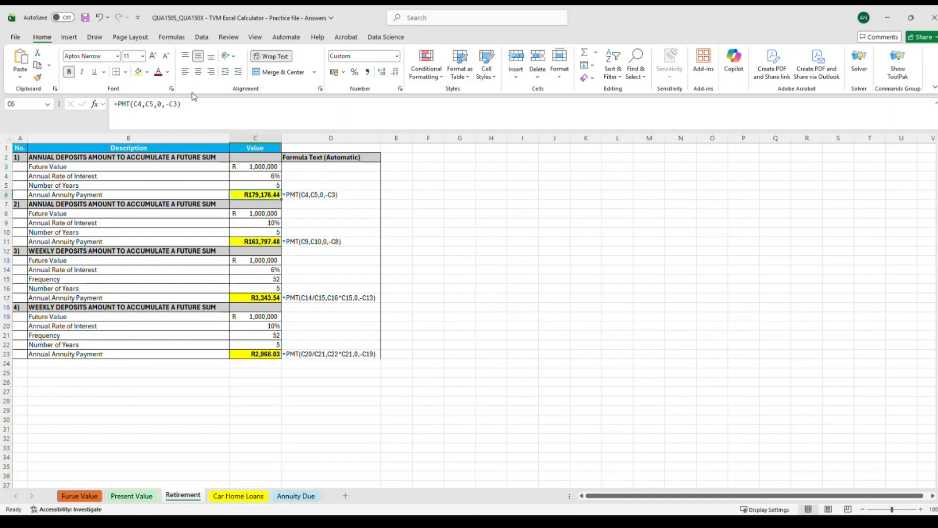
# Review the annual and weekly deposit PMT formulas in C11, C17 and C23 on the Retirement sheet.
pyautogui.click(248, 243)
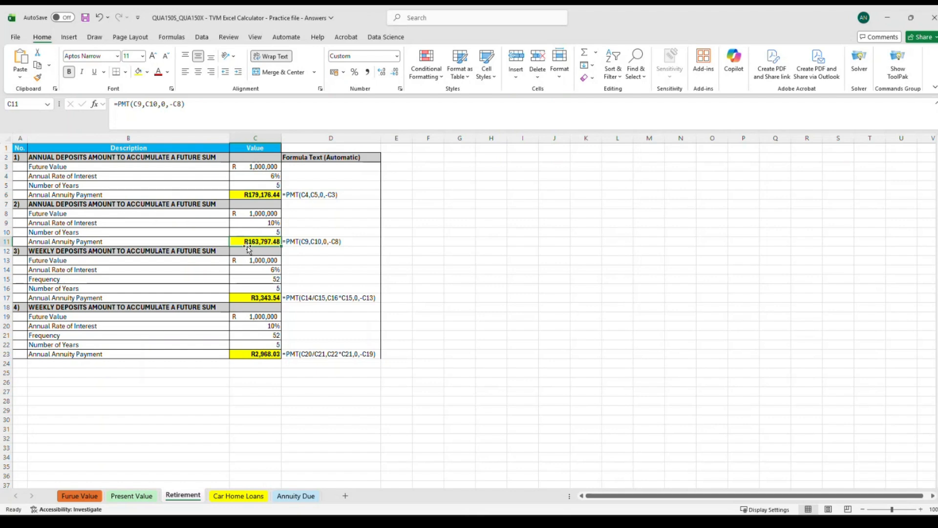
pyautogui.click(254, 298)
pyautogui.click(253, 354)
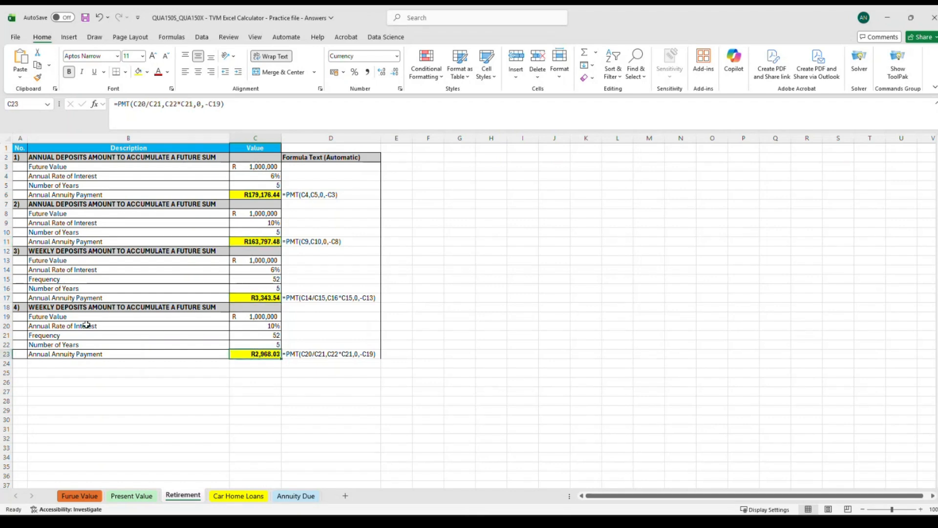
pyautogui.moveTo(490, 392); pyautogui.dragTo(20, 148)
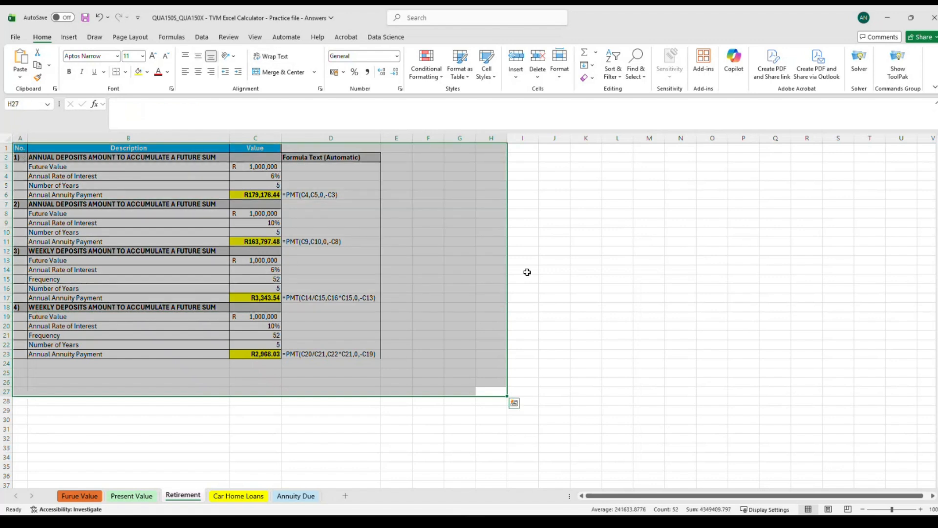
pyautogui.click(612, 313)
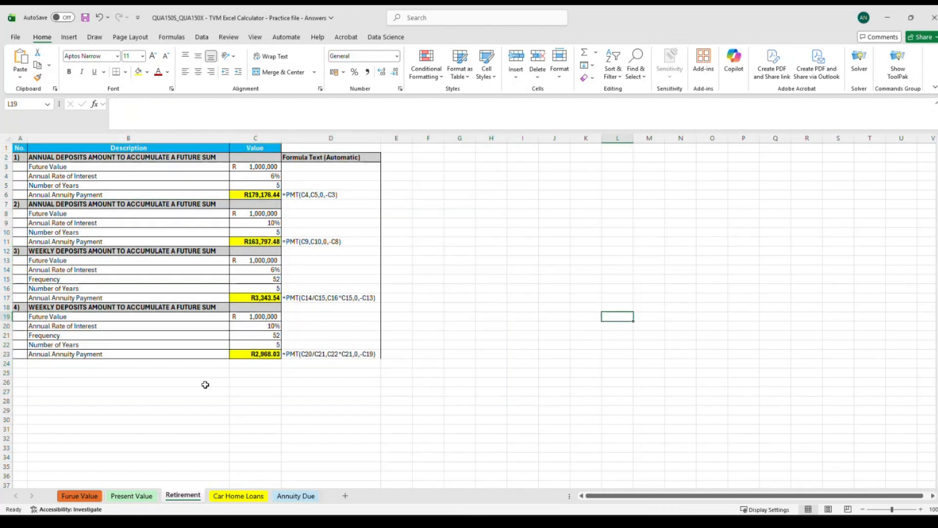
# Switch to the Car Home Loans sheet and inspect the annual loan payment PMT formula in B7.
pyautogui.click(239, 497)
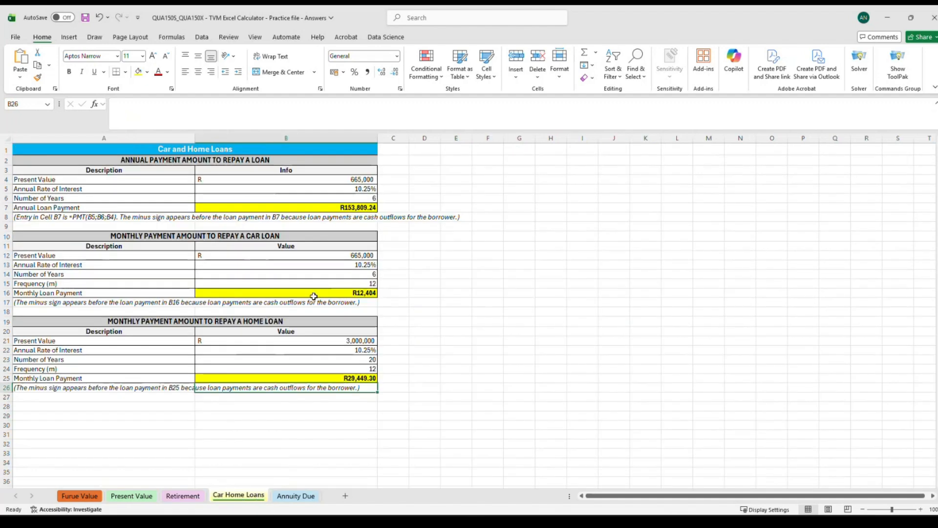
pyautogui.click(348, 205)
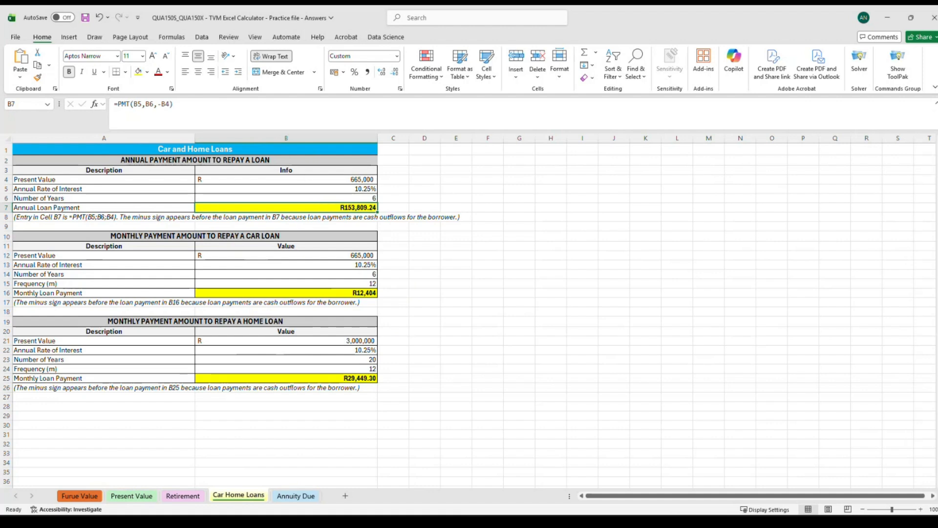
pyautogui.click(6, 208)
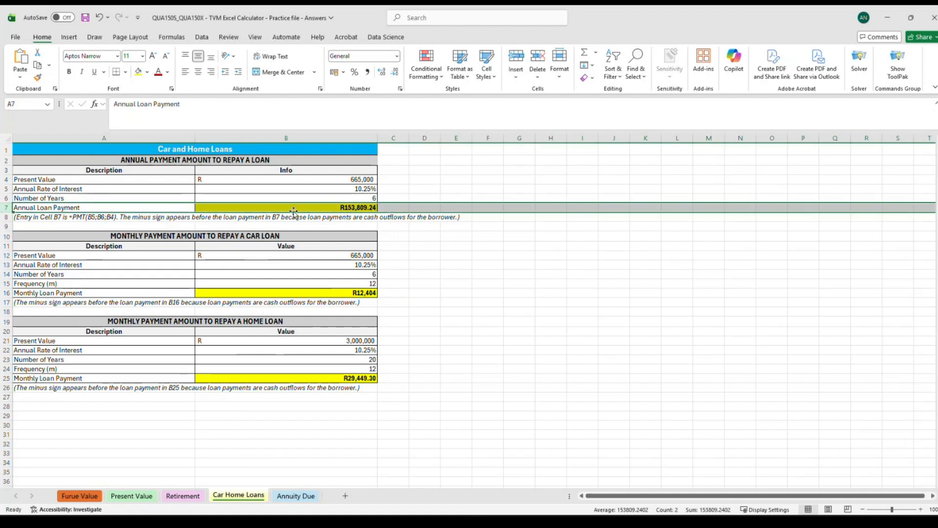
pyautogui.click(220, 207)
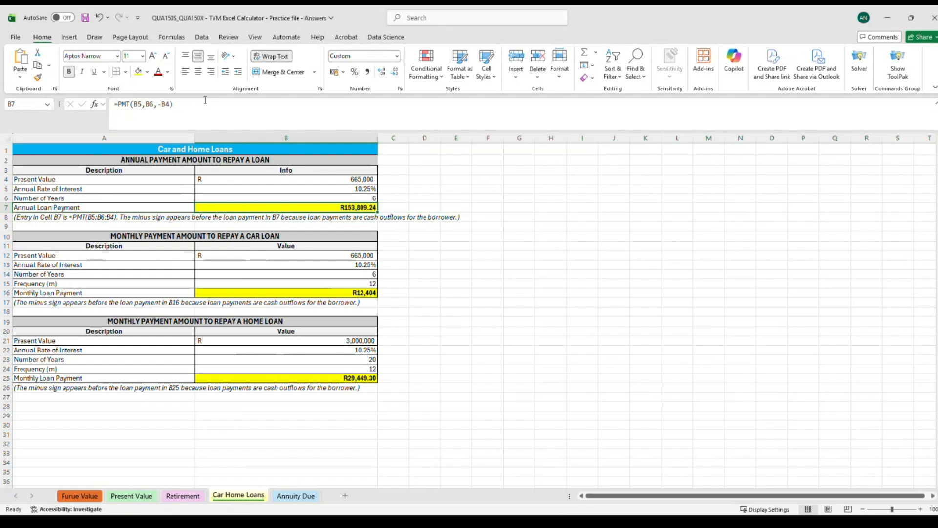
pyautogui.click(187, 109)
pyautogui.click(511, 267)
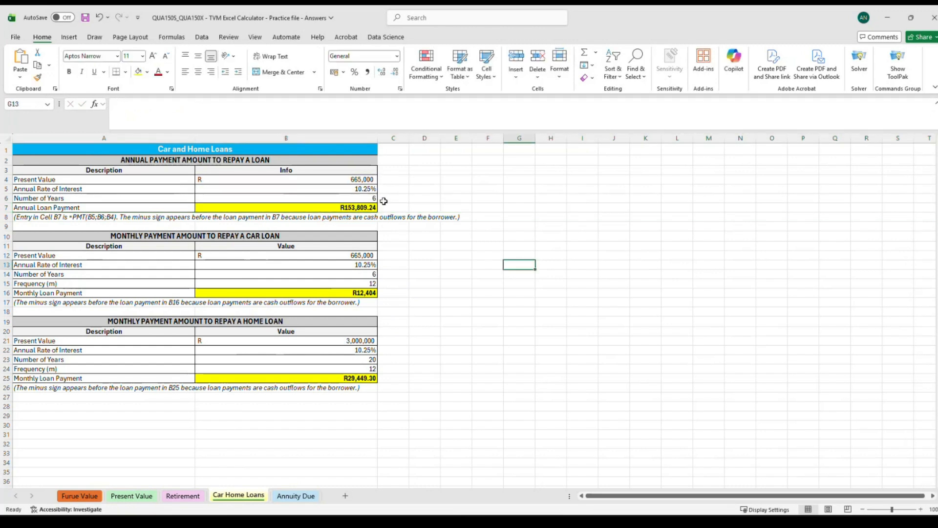
pyautogui.click(345, 207)
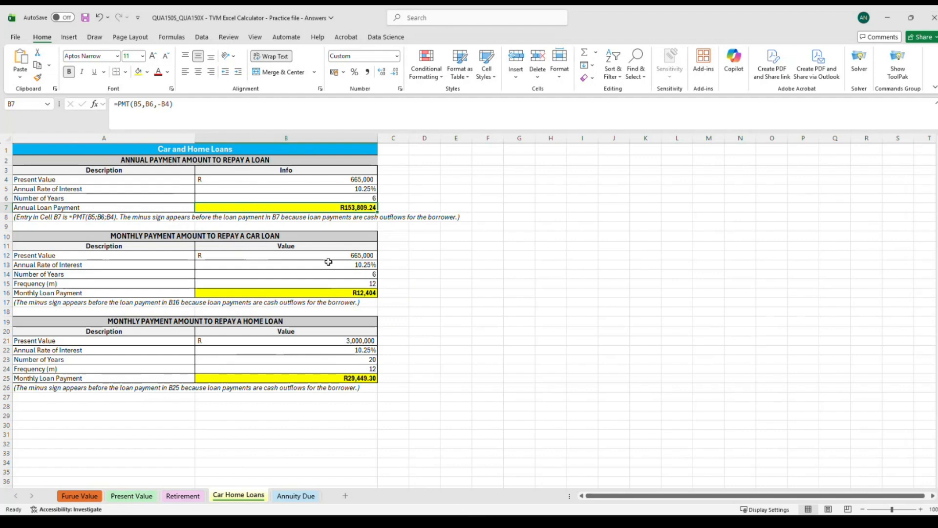
# Inspect the monthly car loan payment formula in B16 and its frequency input, opening it without changes.
pyautogui.click(7, 284)
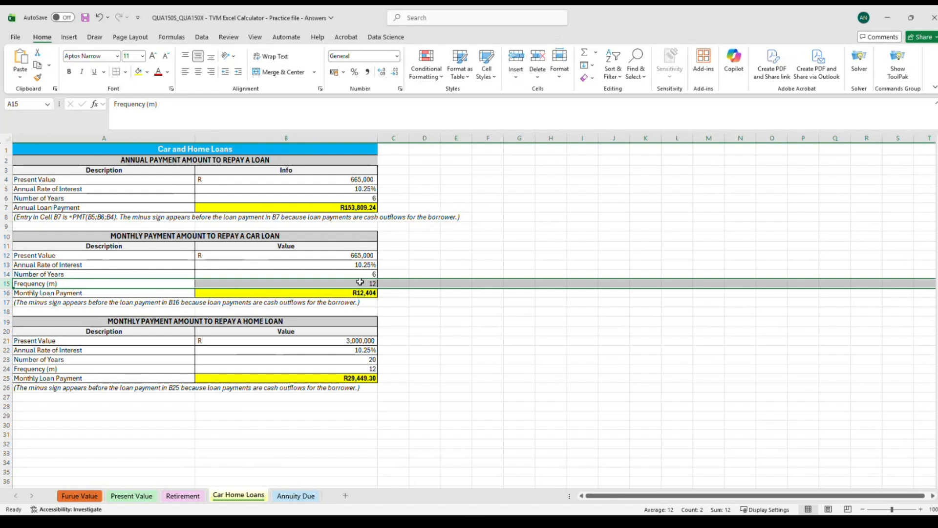
pyautogui.click(345, 295)
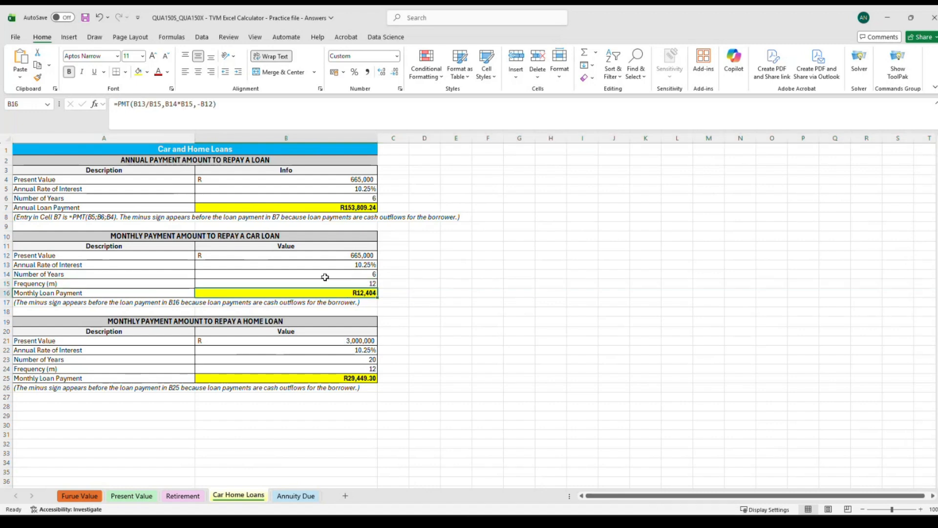
pyautogui.click(246, 109)
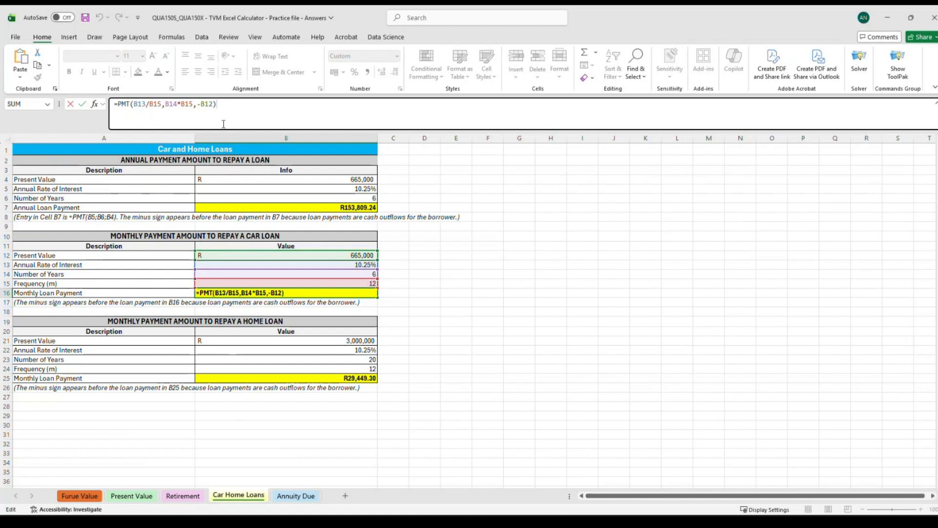
pyautogui.press('Return')
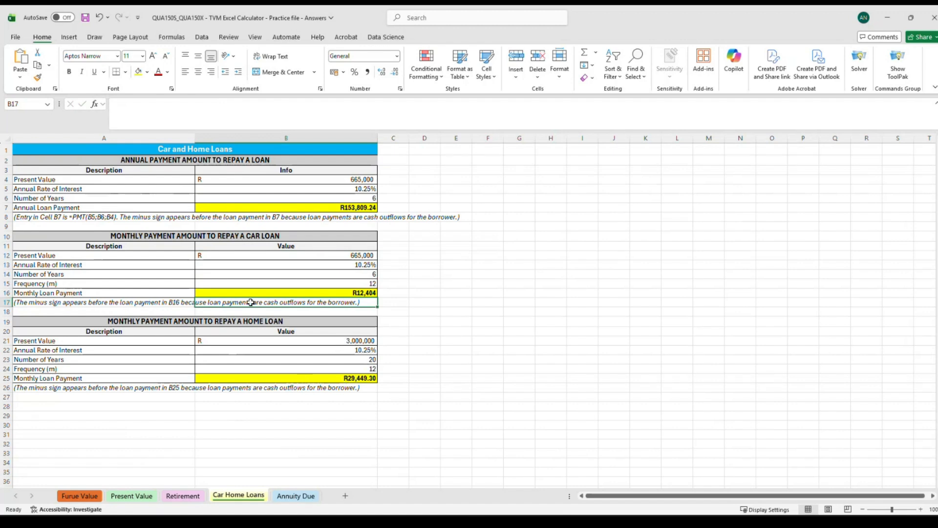
# Switch to the Annuity Due sheet and examine the question labels and the present value formula in G7.
pyautogui.click(298, 496)
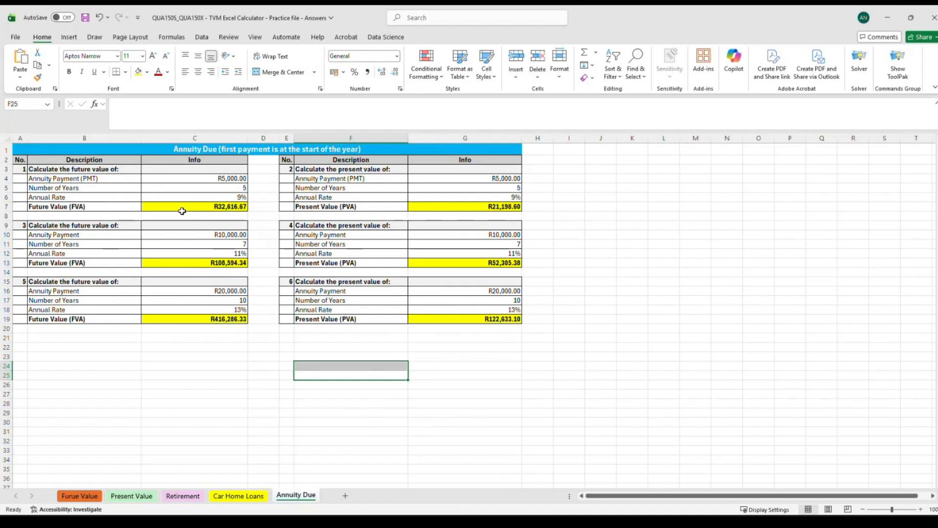
pyautogui.click(45, 208)
pyautogui.click(55, 263)
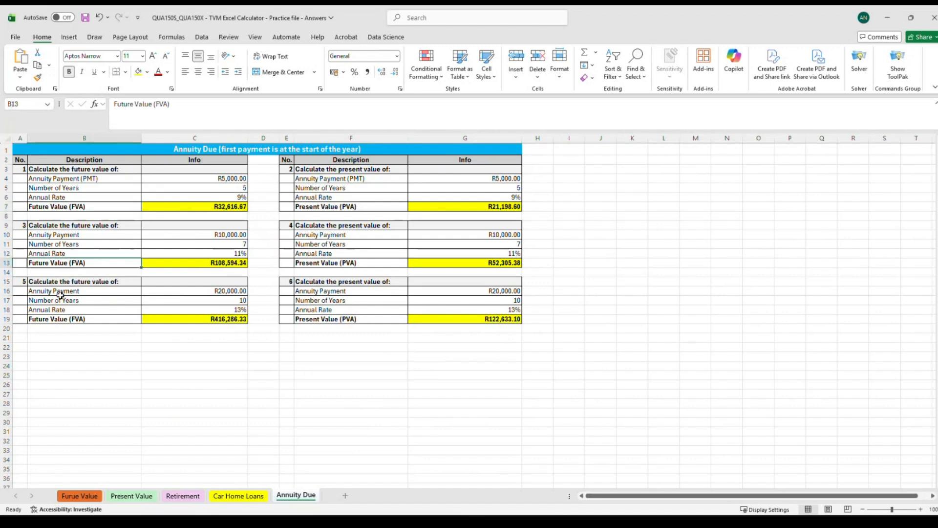
pyautogui.click(65, 318)
pyautogui.click(365, 318)
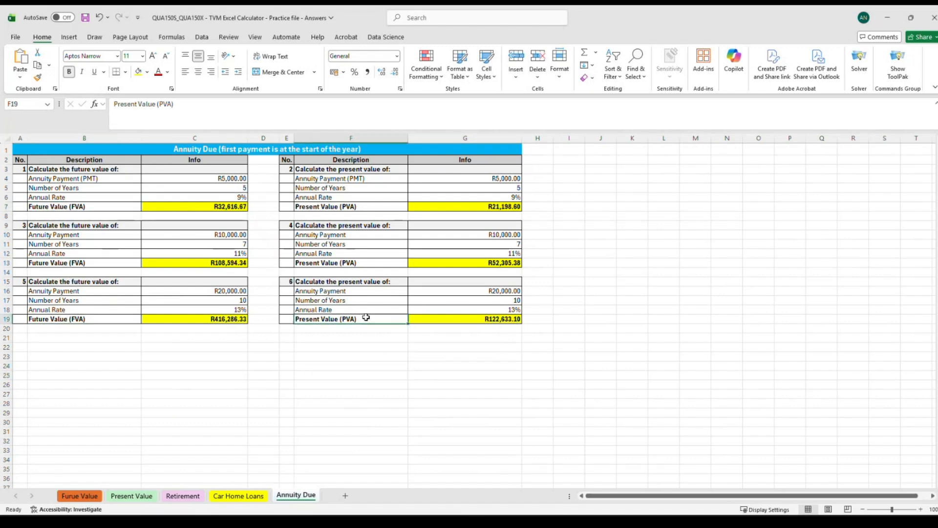
pyautogui.click(360, 263)
pyautogui.click(362, 205)
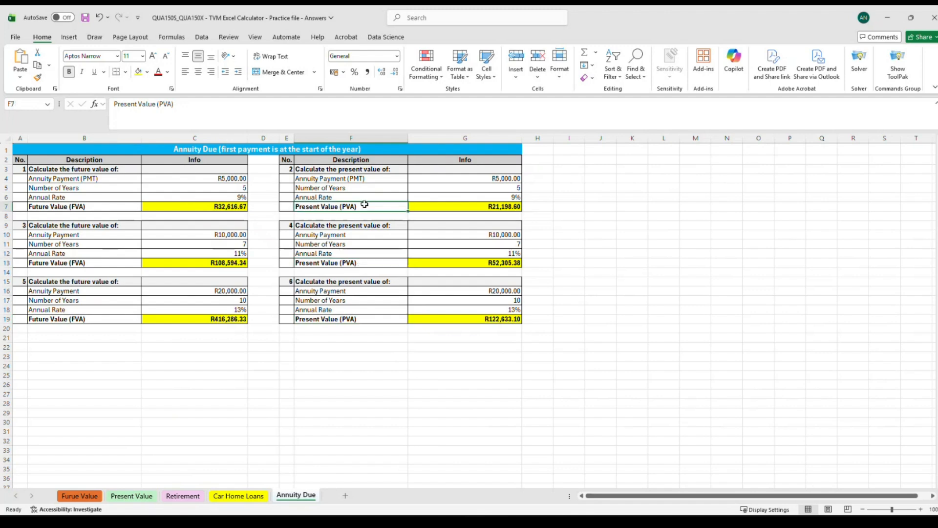
pyautogui.click(473, 205)
pyautogui.click(188, 108)
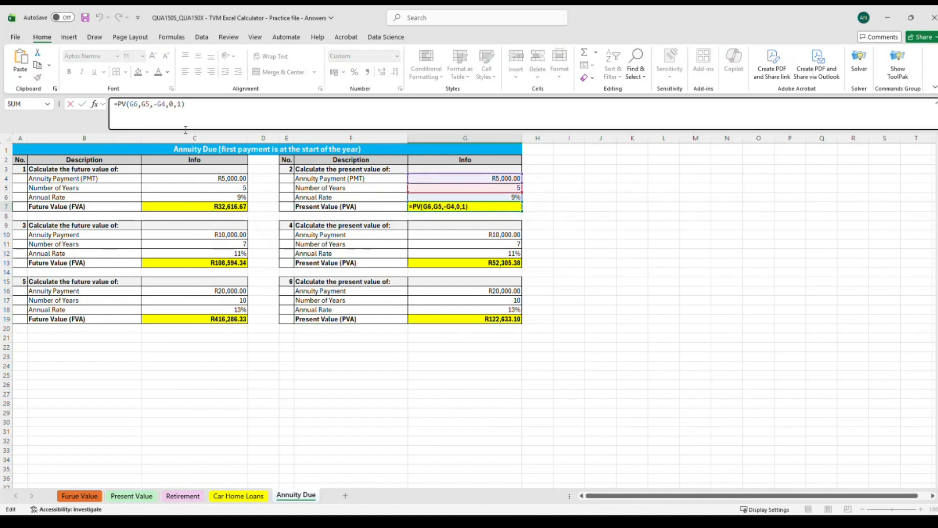
pyautogui.click(690, 262)
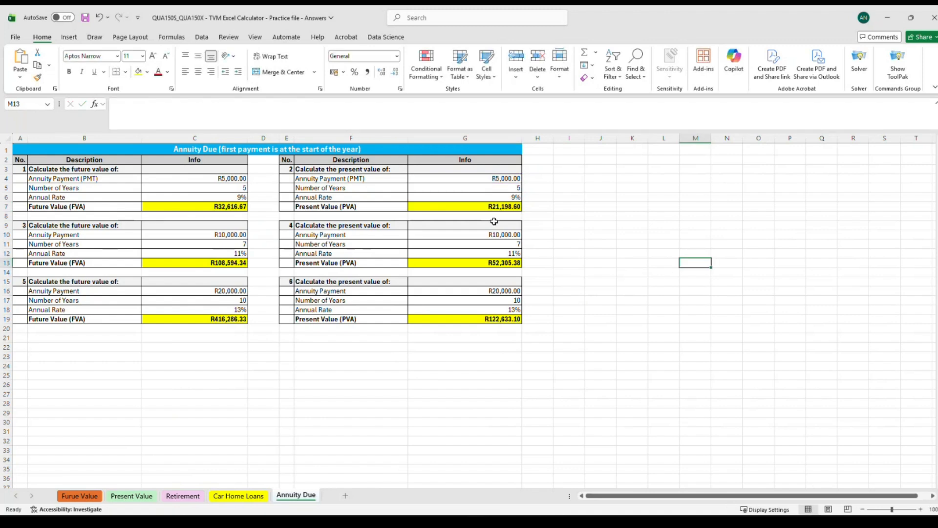
# Inspect question 1's payment, years and rate inputs and the future value formula in C7.
pyautogui.click(473, 207)
pyautogui.click(190, 108)
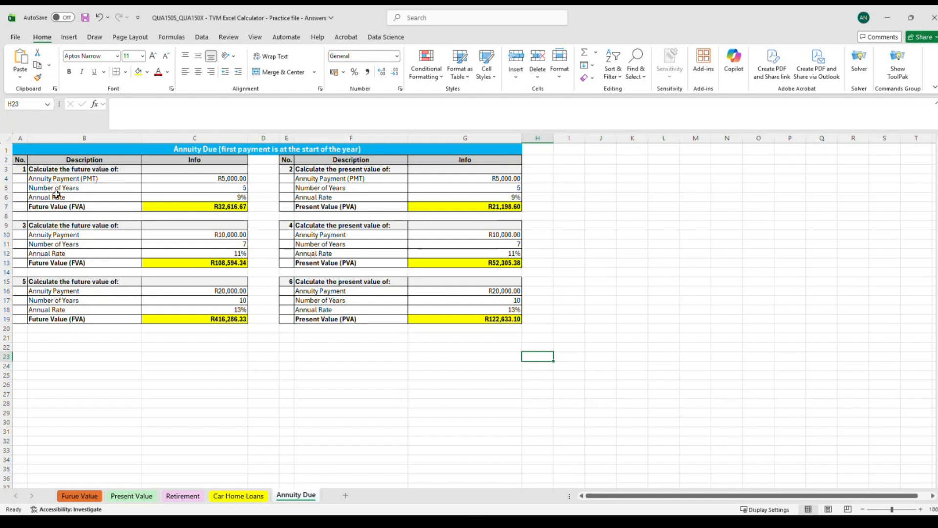
pyautogui.moveTo(169, 179); pyautogui.dragTo(219, 196)
pyautogui.click(227, 187)
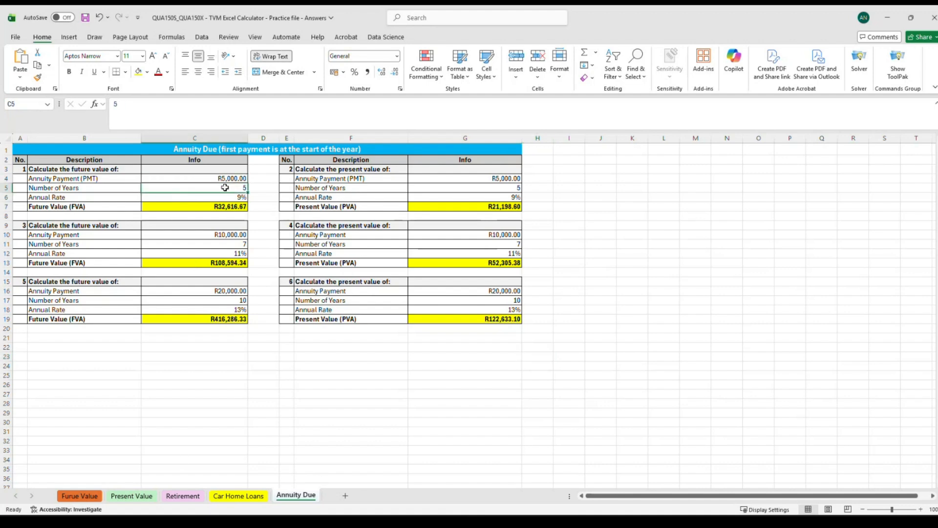
pyautogui.click(227, 177)
pyautogui.click(227, 187)
pyautogui.click(226, 197)
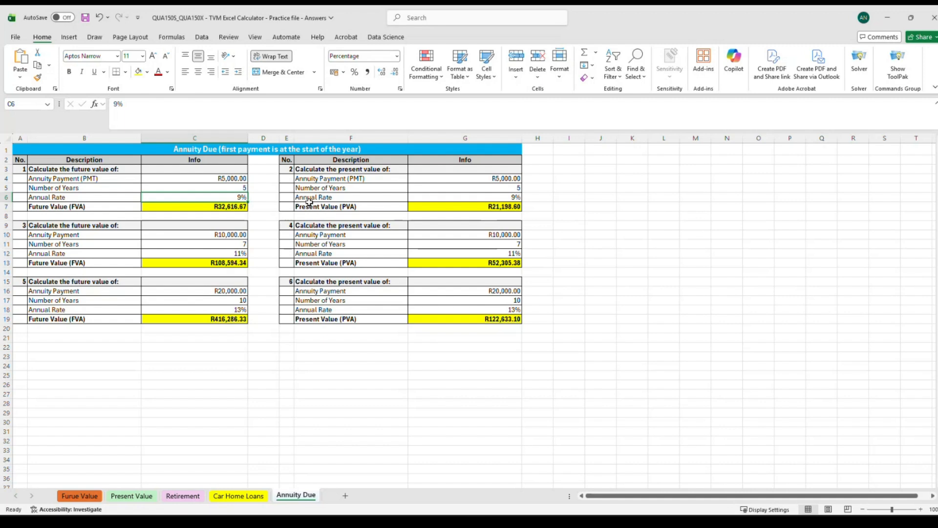
pyautogui.click(209, 207)
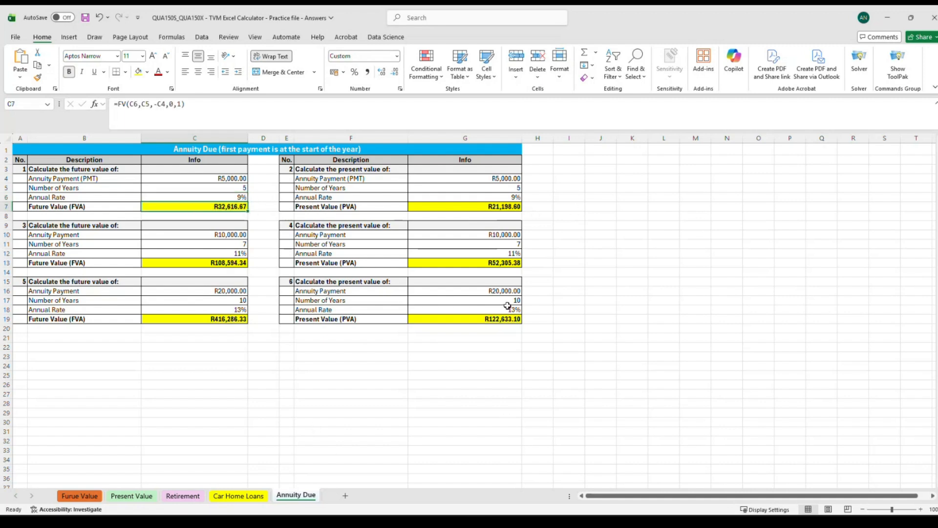
# Compare the annuity due PV formulas in G7, G13, G19 with the FV formulas in C19, C13, C7.
pyautogui.click(498, 206)
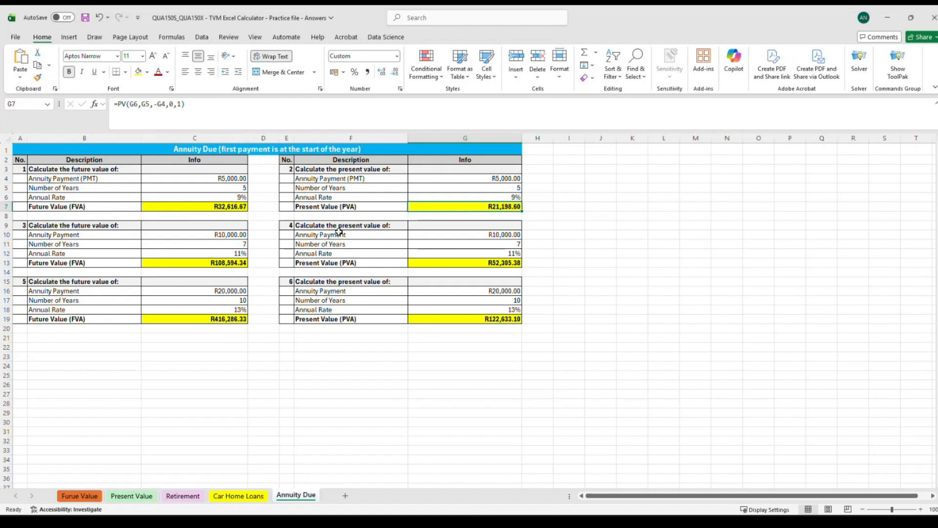
pyautogui.click(476, 262)
pyautogui.click(485, 320)
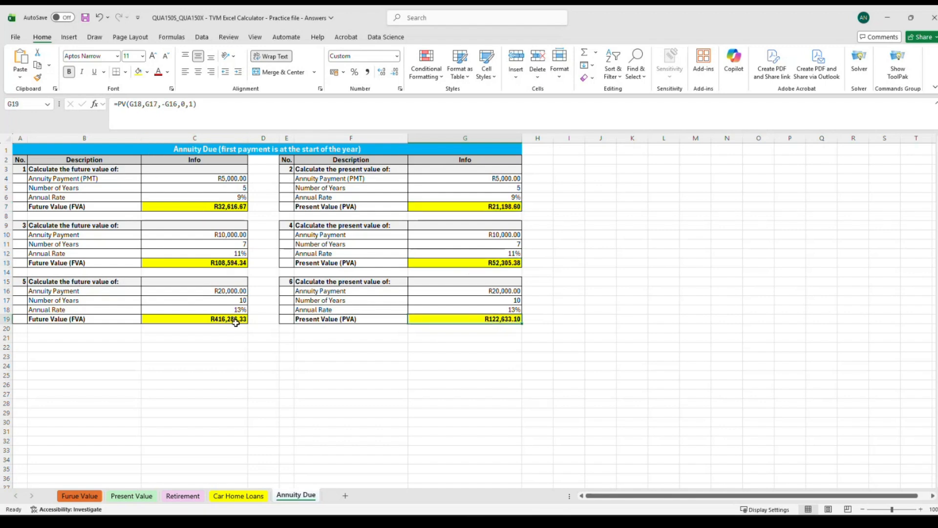
pyautogui.click(218, 318)
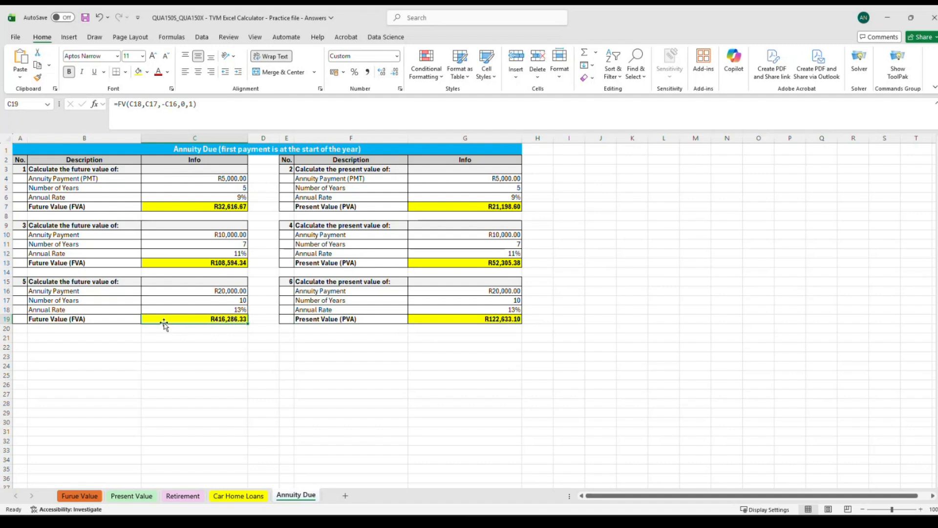
pyautogui.click(209, 263)
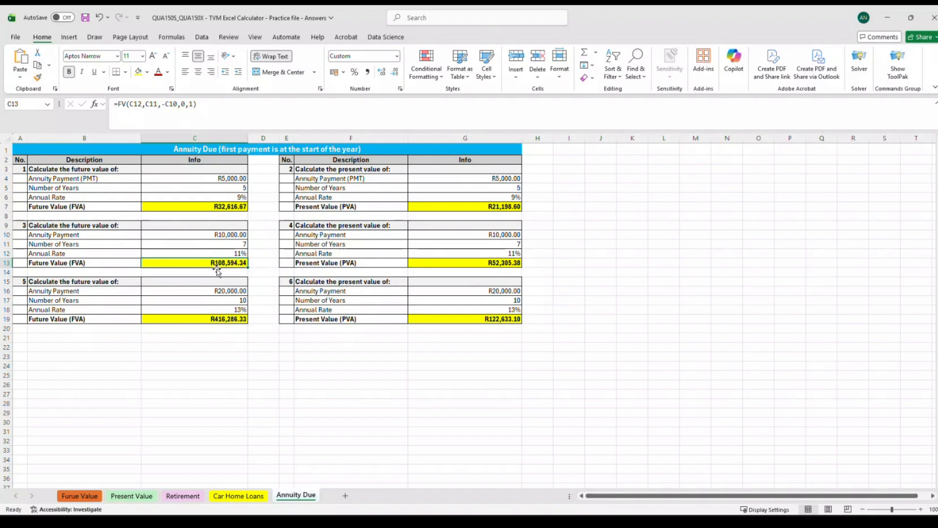
pyautogui.click(169, 207)
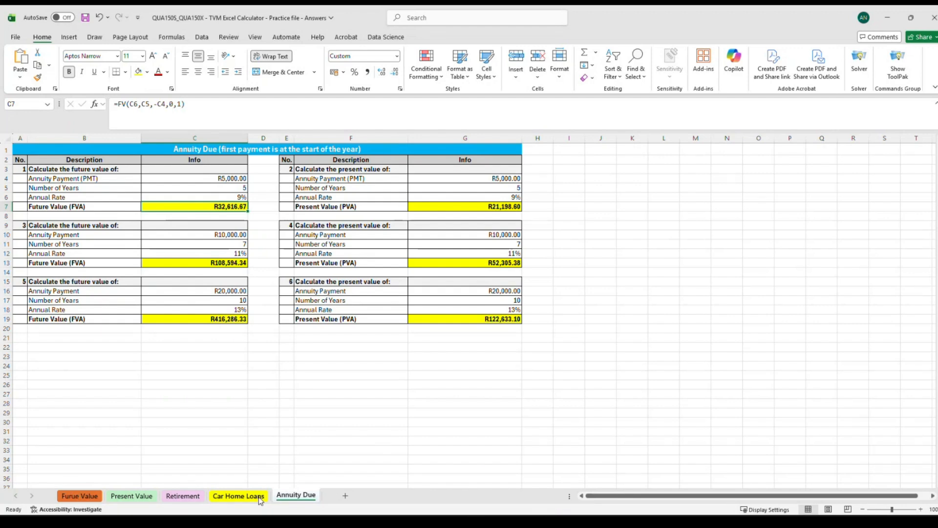
# Flip through the Future Value, Retirement, Car Home Loans and Annuity Due sheets, selecting their input ranges.
pyautogui.click(80, 496)
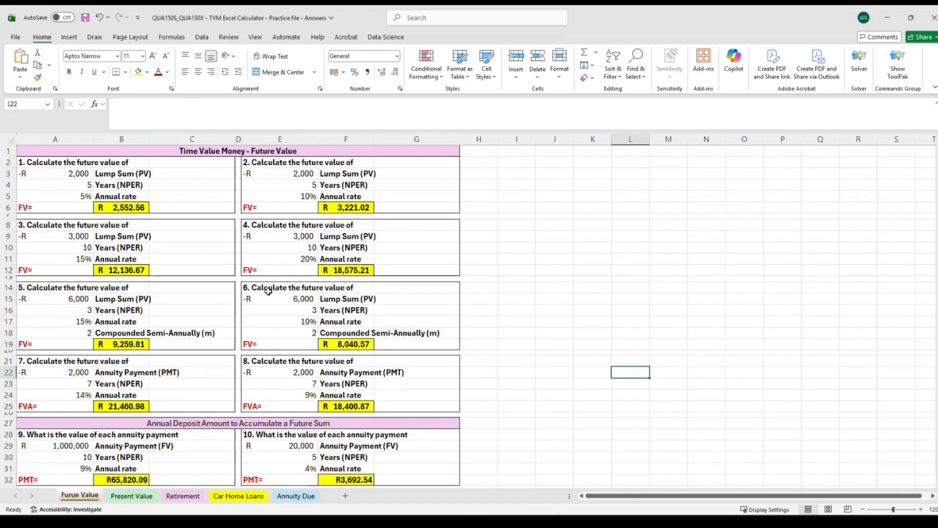
pyautogui.scroll(-5, 262, 318)
pyautogui.scroll(5, 240, 391)
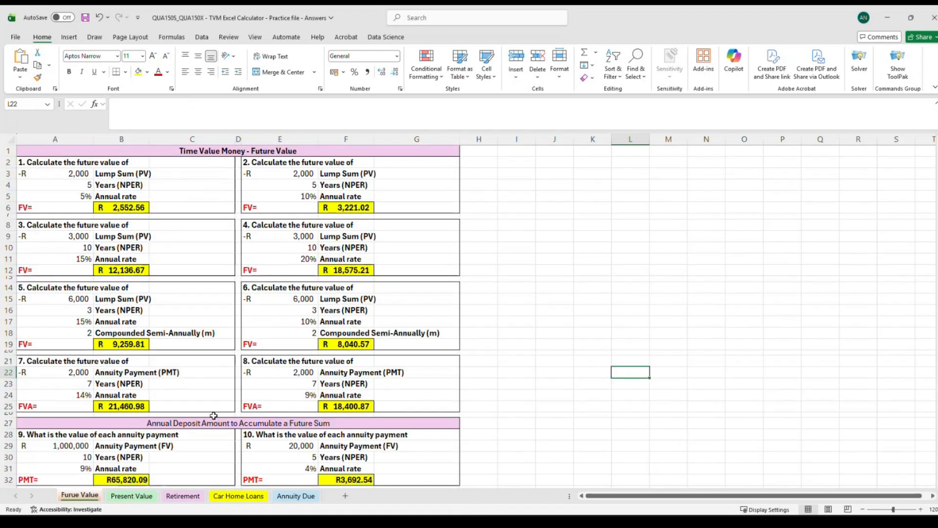
pyautogui.click(182, 497)
pyautogui.moveTo(255, 167); pyautogui.dragTo(255, 185)
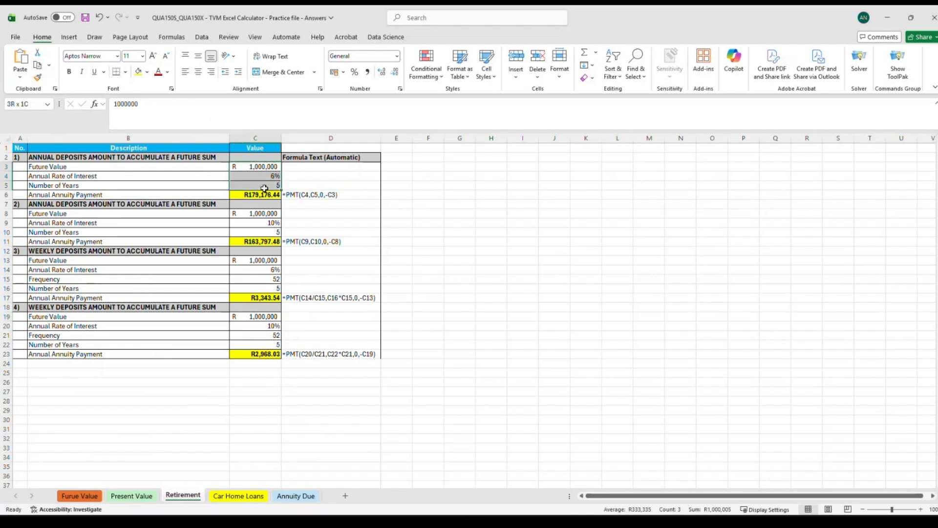
pyautogui.click(237, 496)
pyautogui.moveTo(318, 180); pyautogui.dragTo(341, 196)
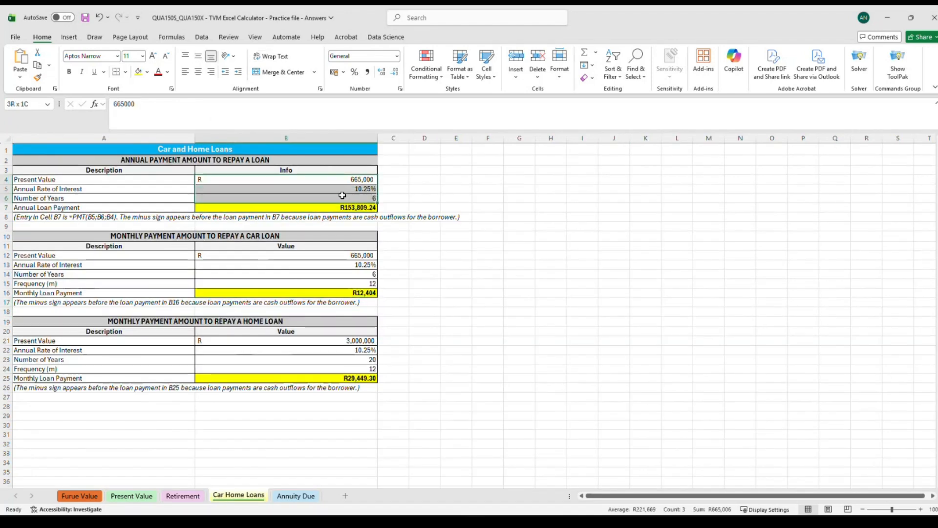
pyautogui.click(330, 205)
pyautogui.click(296, 496)
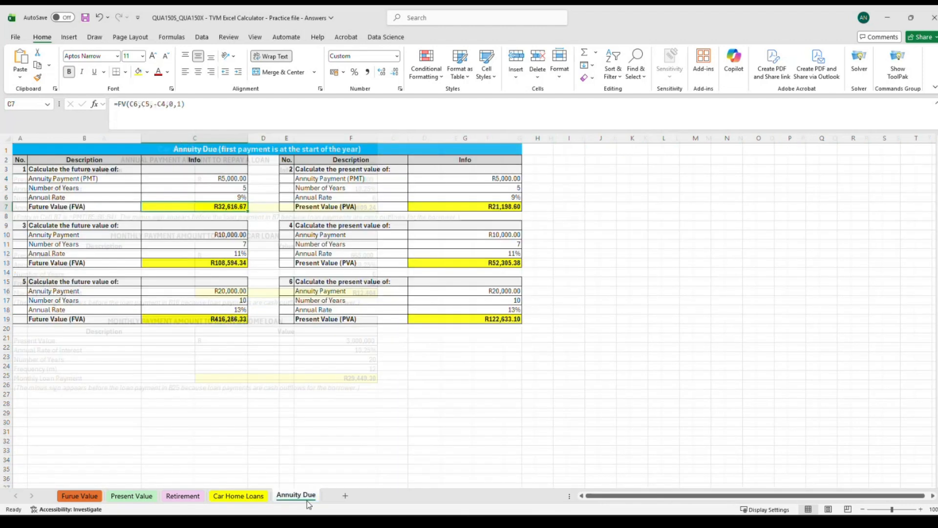
pyautogui.click(81, 496)
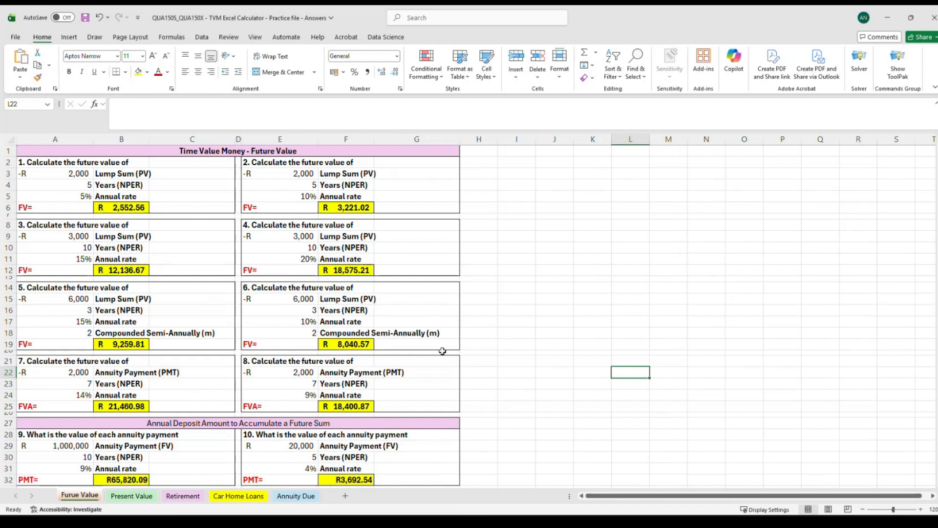
# Return to the Future Value sheet and inspect the FV formulas in F6, B6, B12 and B25.
pyautogui.click(495, 291)
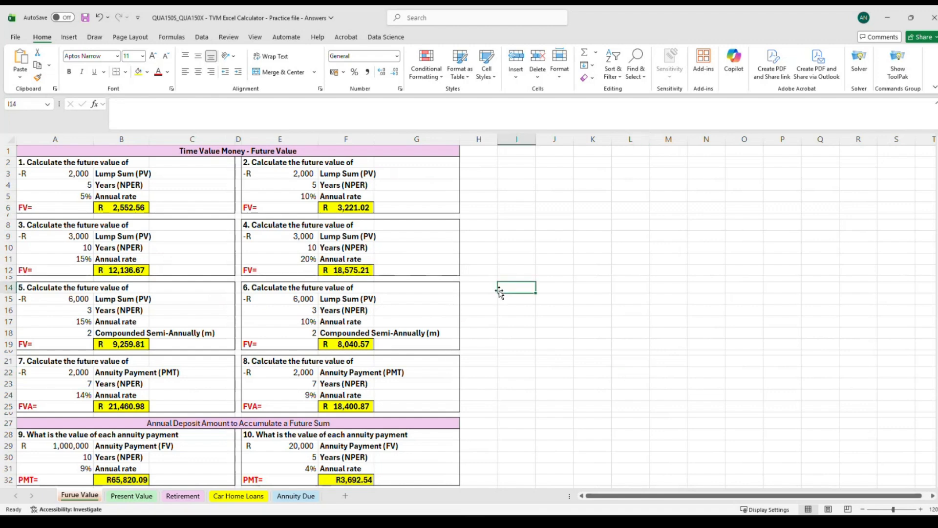
pyautogui.click(344, 269)
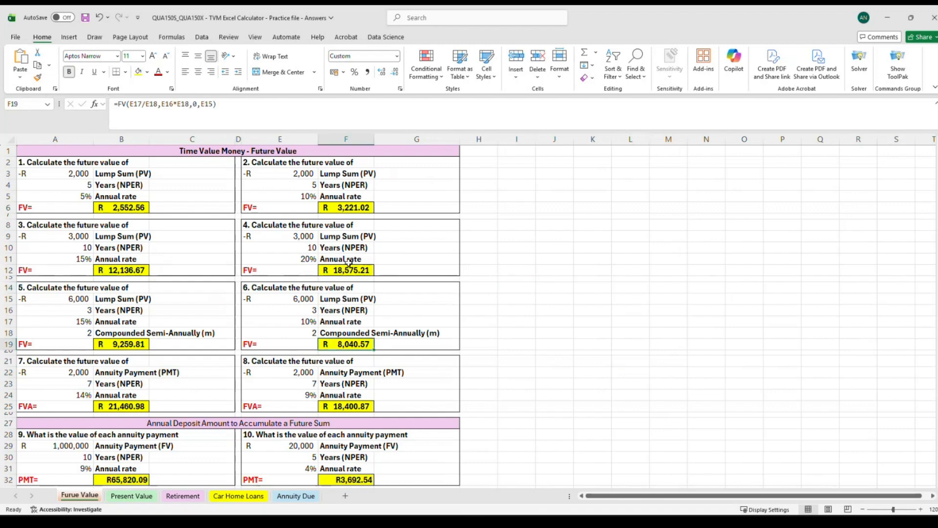
pyautogui.click(345, 211)
pyautogui.click(119, 213)
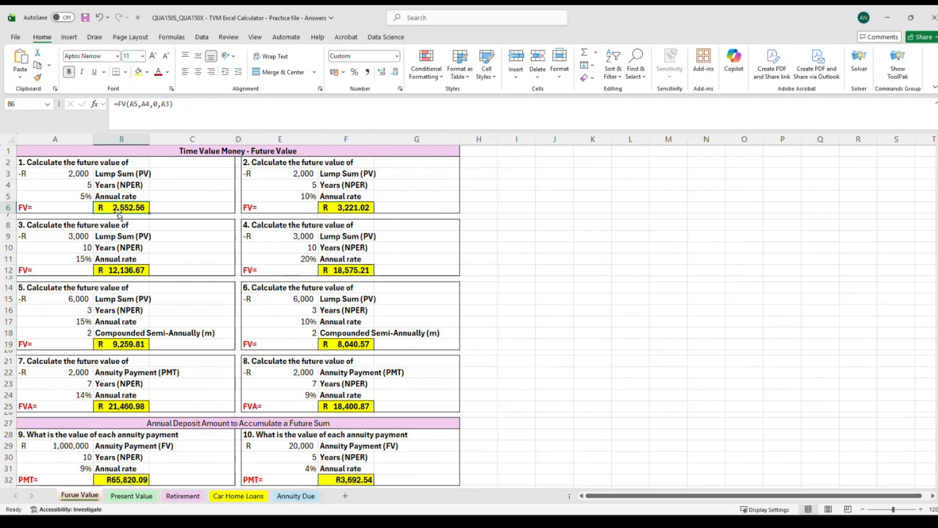
pyautogui.click(120, 271)
pyautogui.click(129, 337)
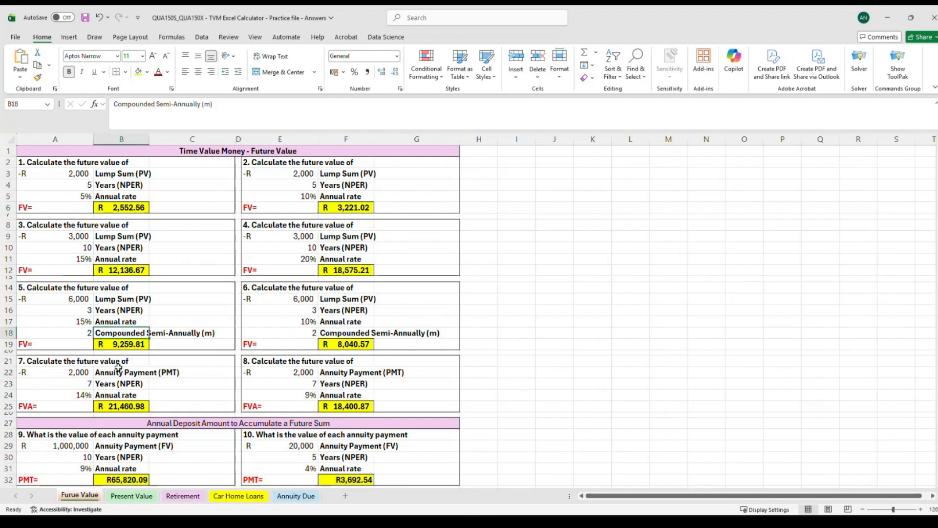
pyautogui.click(115, 408)
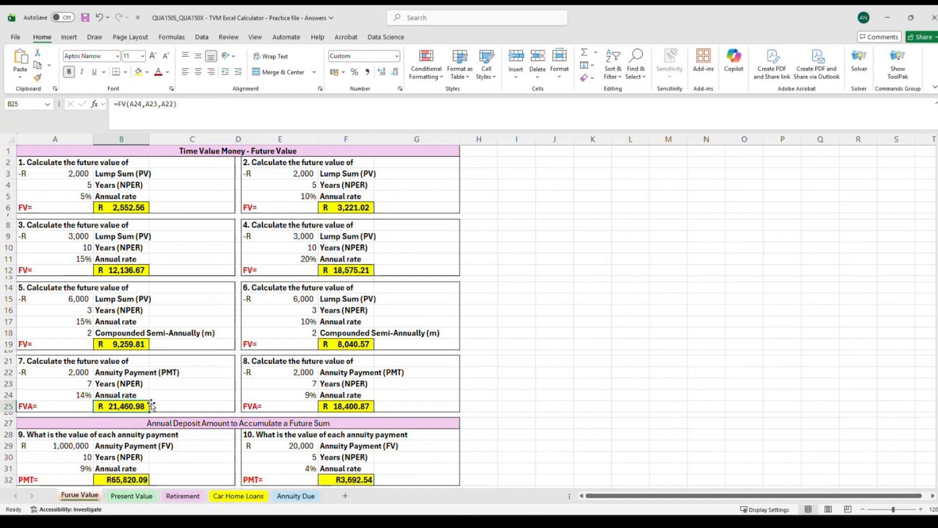